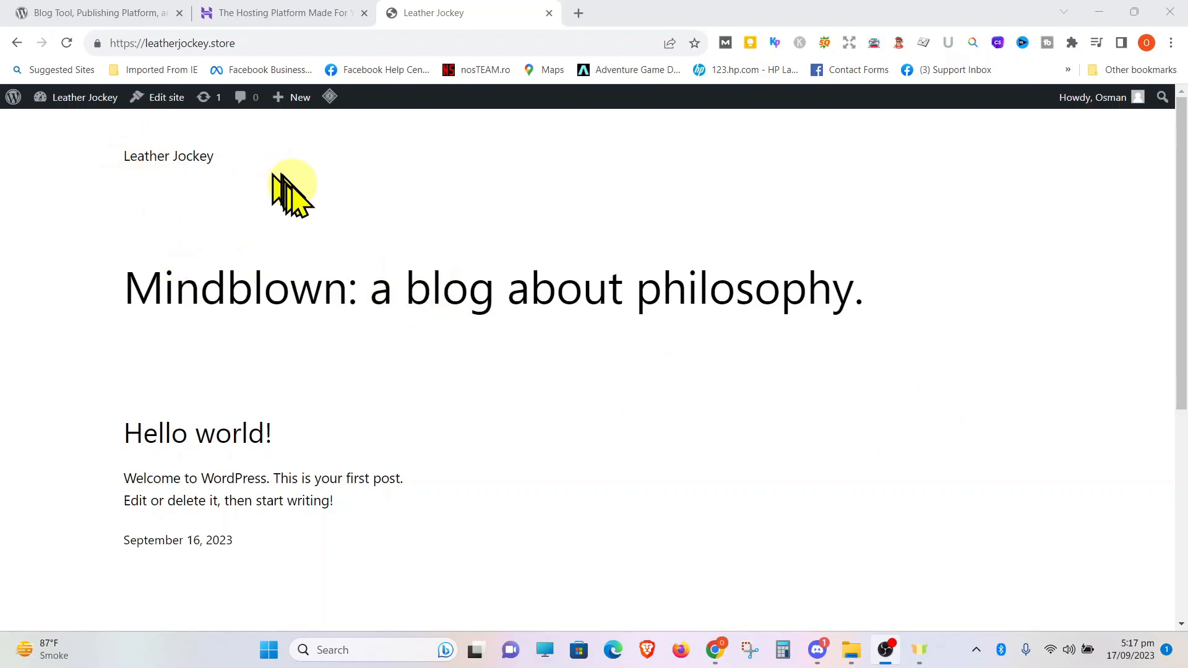
- Look through the leatherjockey.store homepage from header to footer and load the homepage address again
{"action": "scroll", "coordinate": [318, 225], "scroll_direction": "down", "scroll_amount": 4}
{"action": "scroll", "coordinate": [319, 239], "scroll_direction": "down", "scroll_amount": 2}
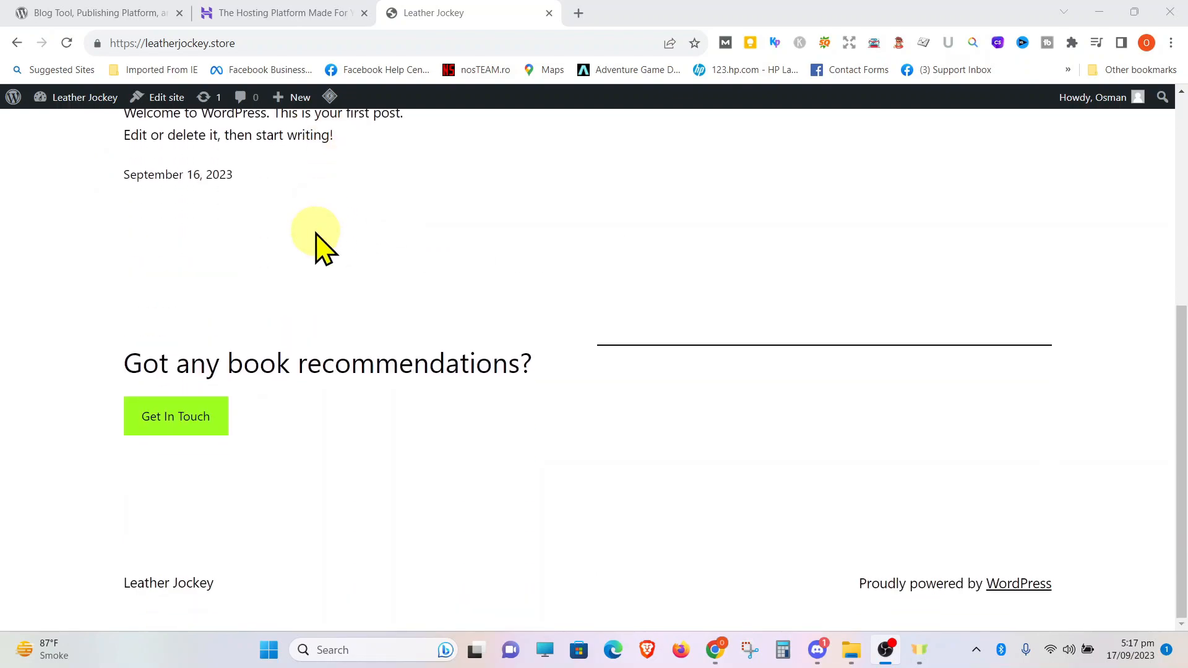
{"action": "scroll", "coordinate": [317, 254], "scroll_direction": "up", "scroll_amount": 6}
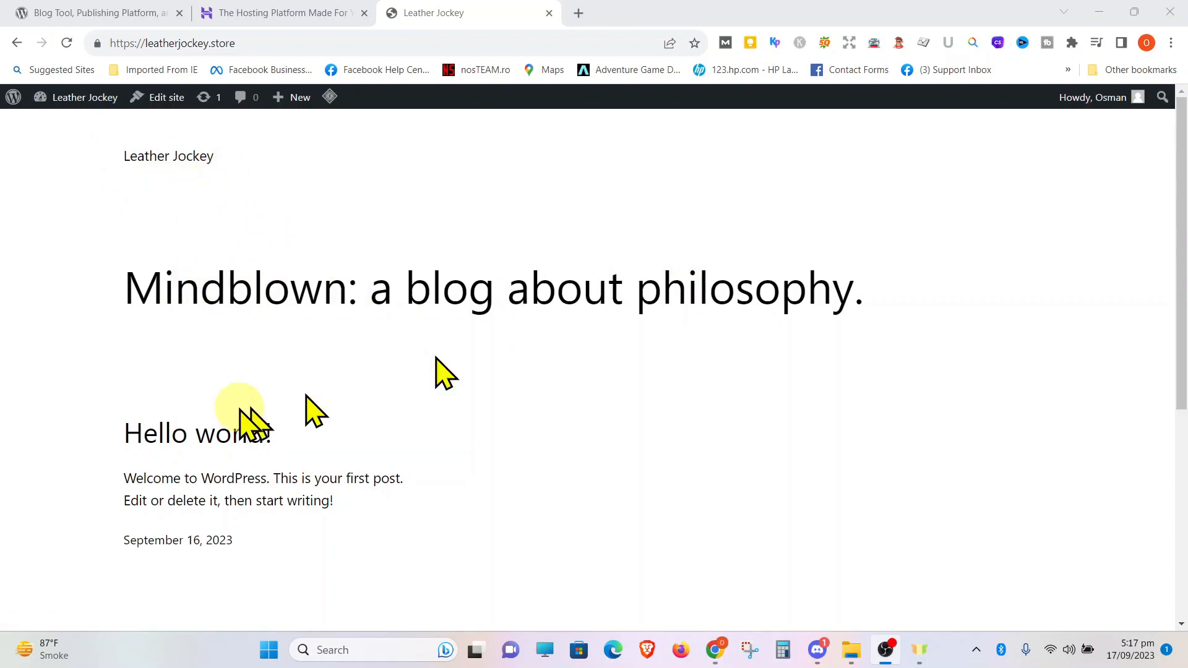
{"action": "scroll", "coordinate": [242, 424], "scroll_direction": "down", "scroll_amount": 5}
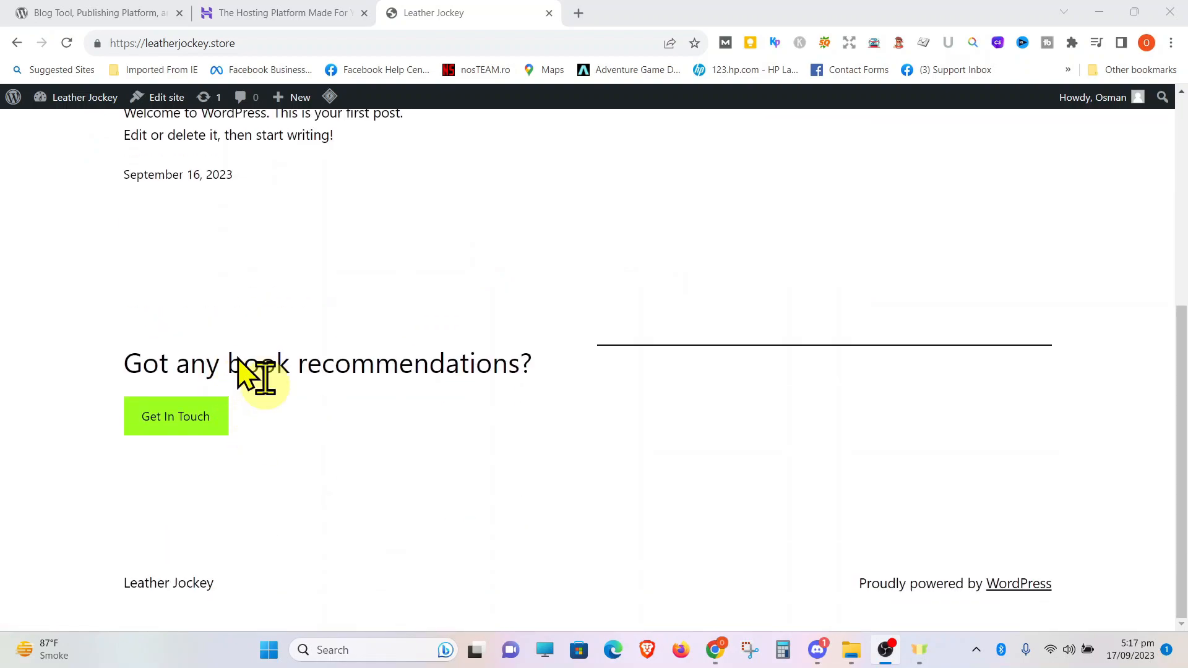
{"action": "scroll", "coordinate": [264, 379], "scroll_direction": "up", "scroll_amount": 5}
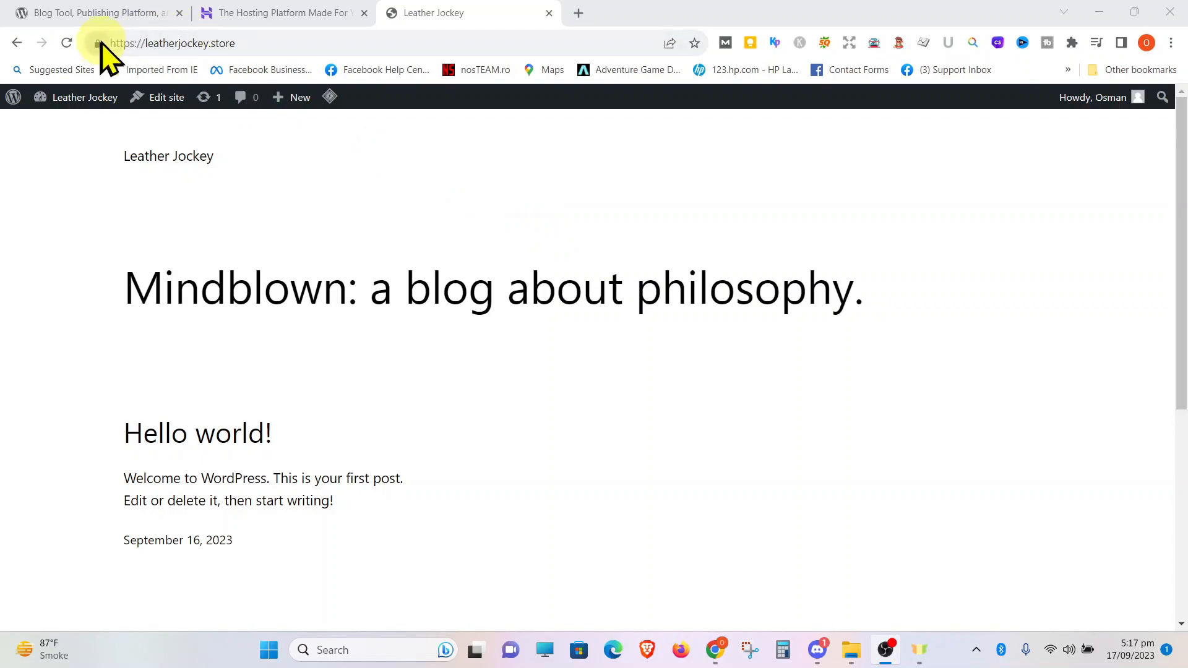
{"action": "left_click", "coordinate": [256, 42]}
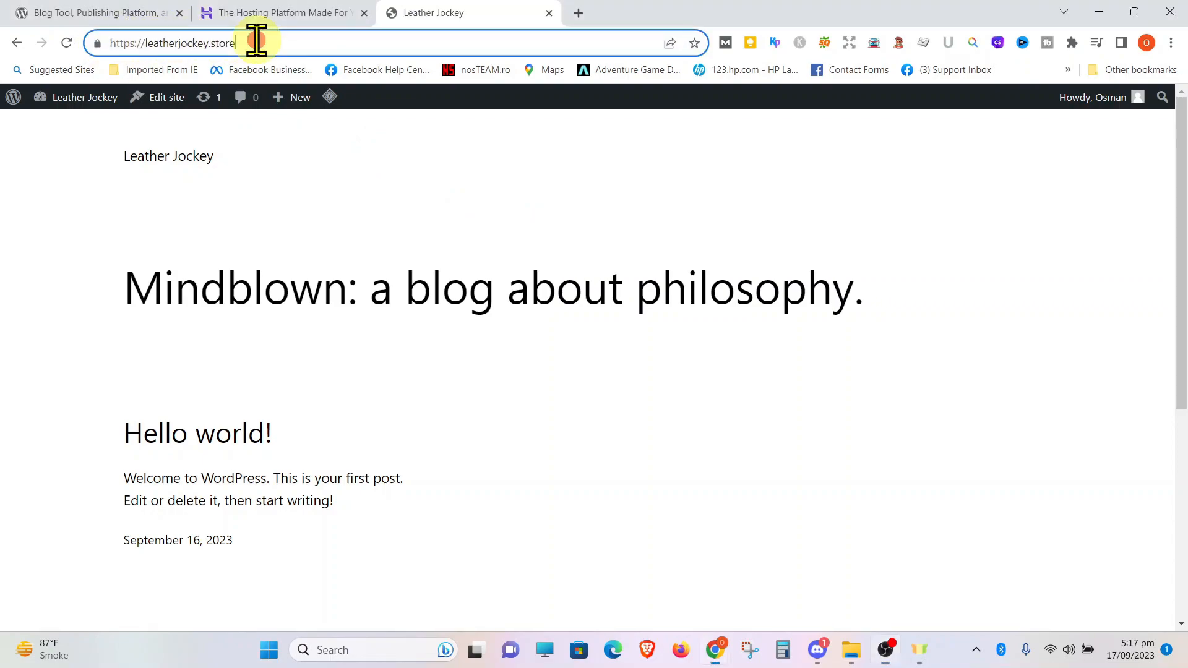
{"action": "key", "text": "Return"}
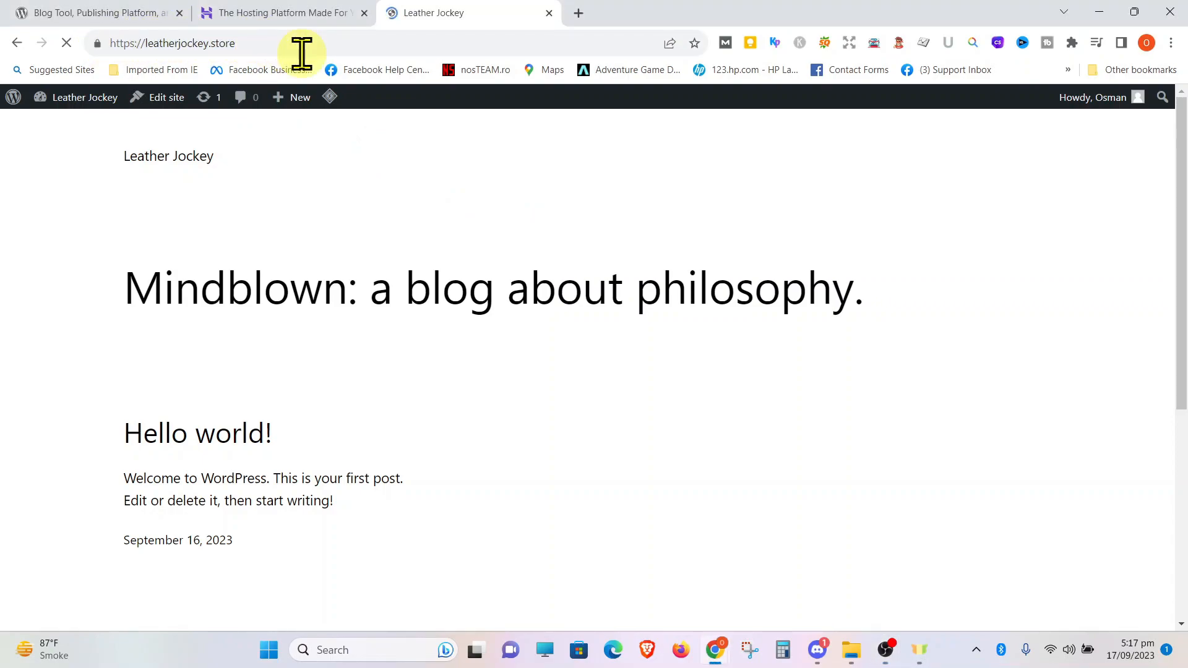
{"action": "left_click", "coordinate": [279, 42]}
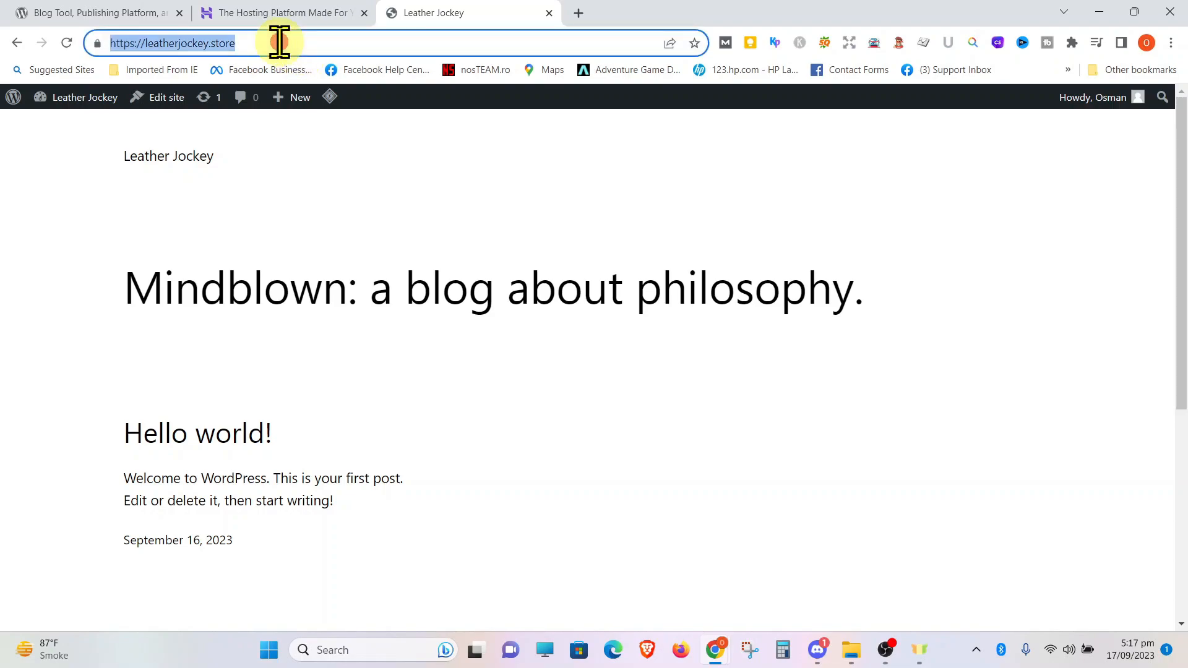
{"action": "left_click", "coordinate": [279, 42]}
{"action": "type", "text": "/"}
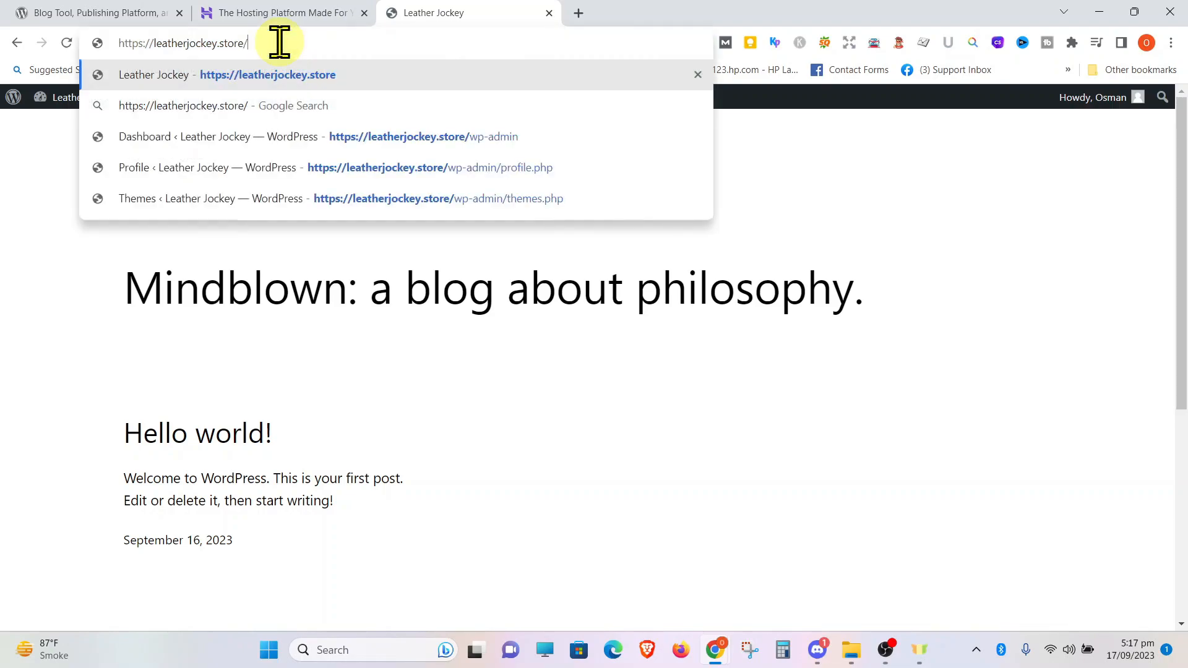
{"action": "type", "text": "wp-a"}
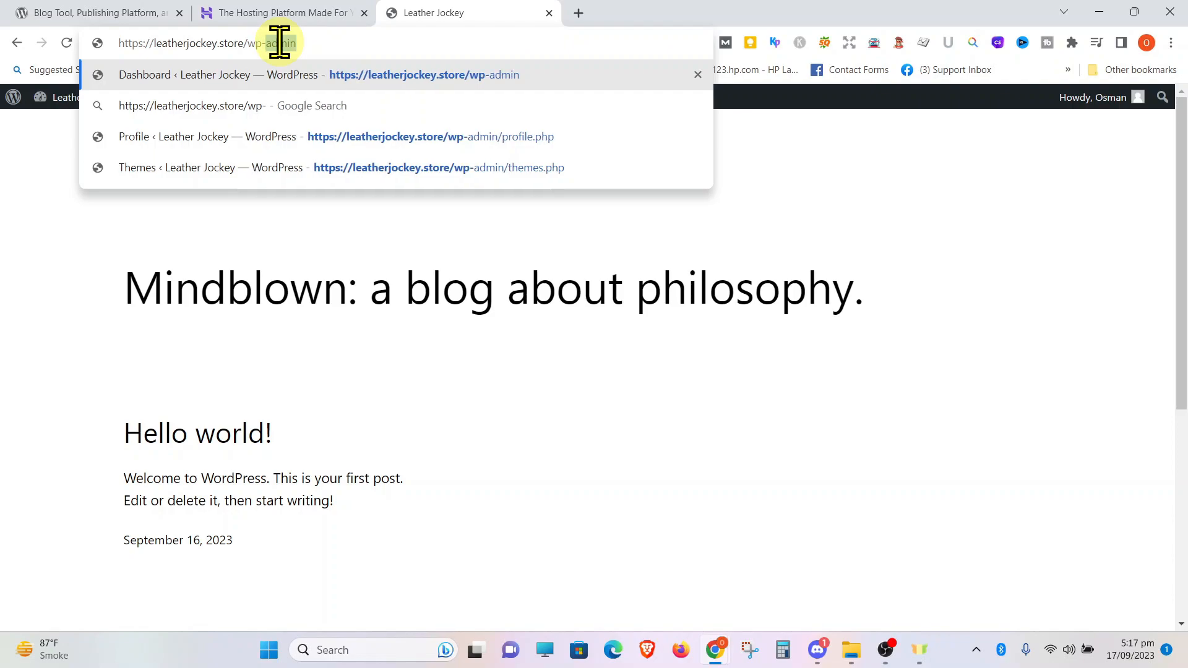
{"action": "type", "text": "dmin"}
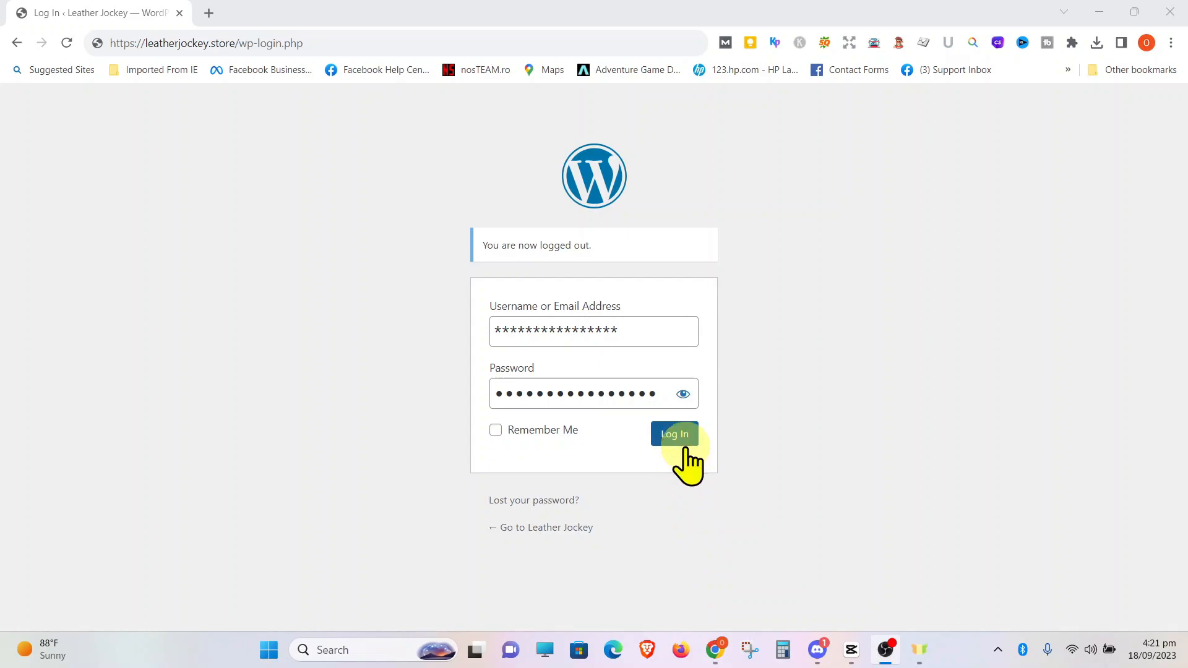
{"action": "key", "text": "super+x"}
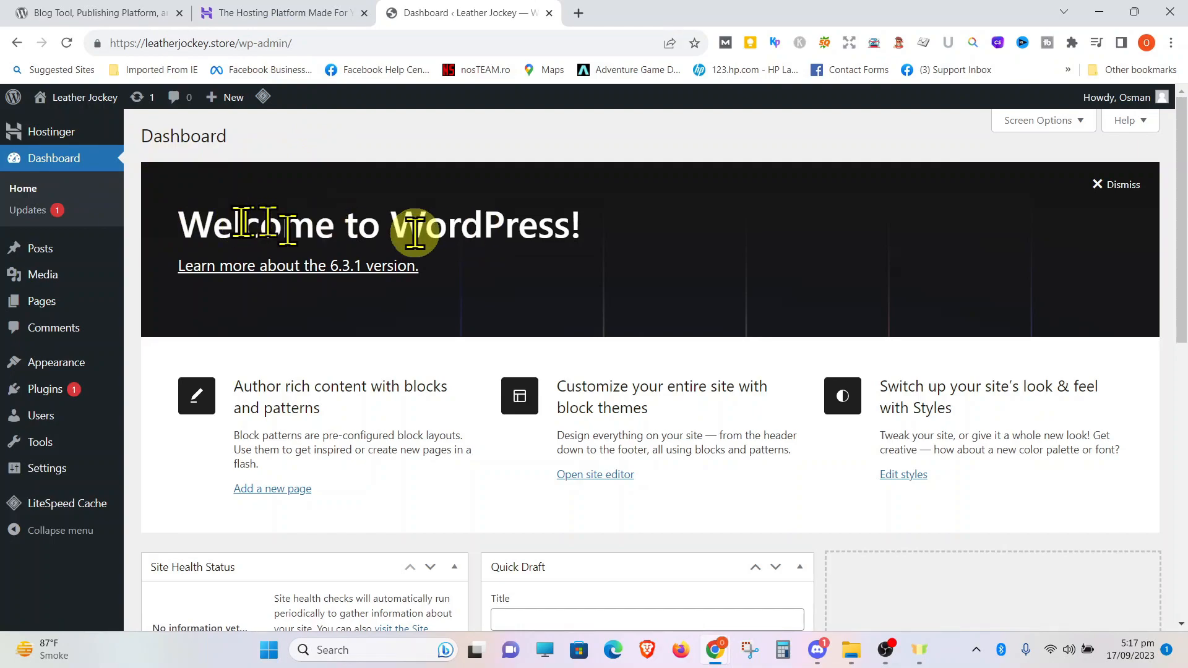
- Log in to Hostinger and open the WordPress admin panel of leatherjockey.store from the account's websites
{"action": "left_click", "coordinate": [285, 12]}
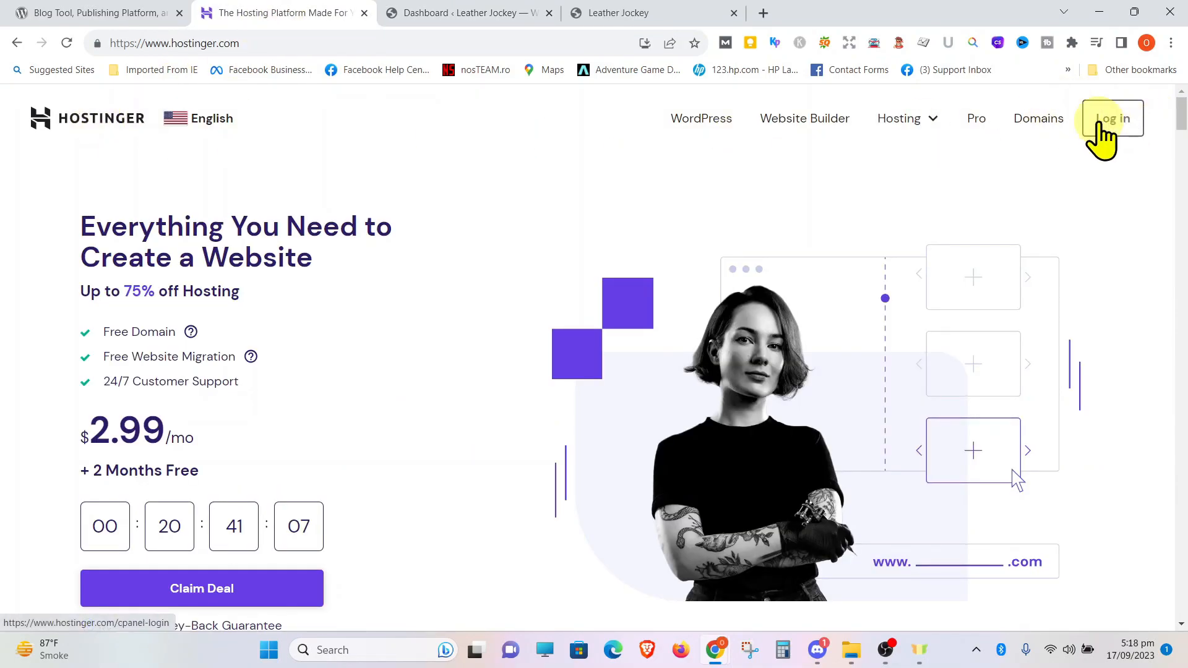
{"action": "left_click", "coordinate": [1100, 121]}
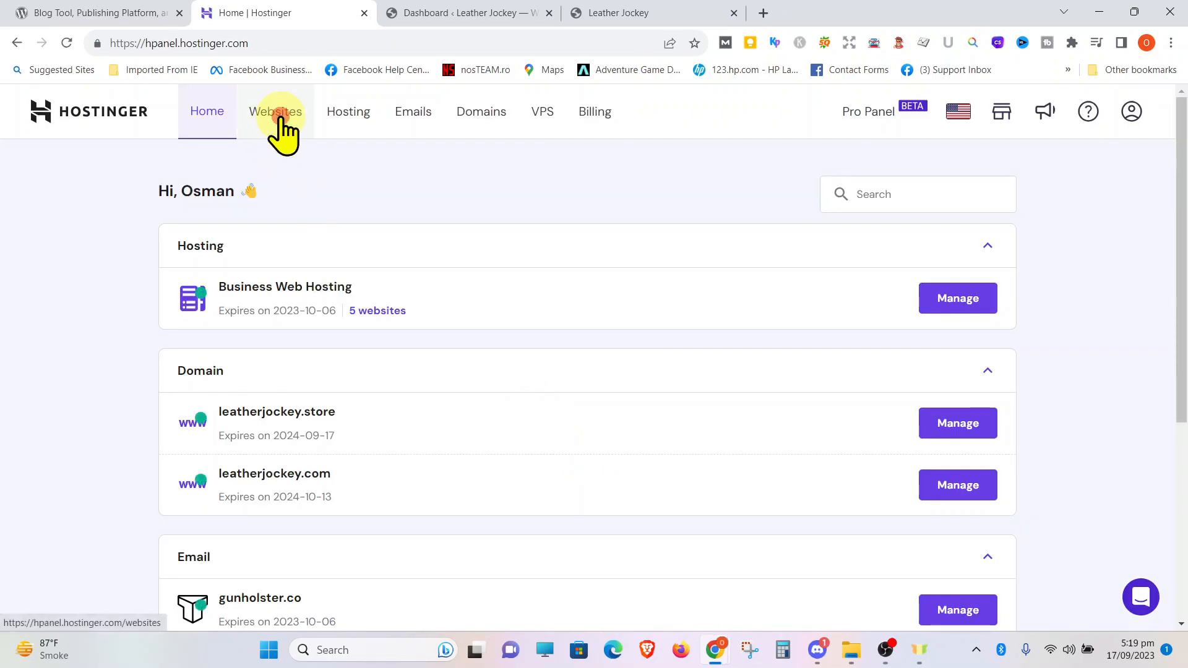
{"action": "left_click", "coordinate": [277, 114]}
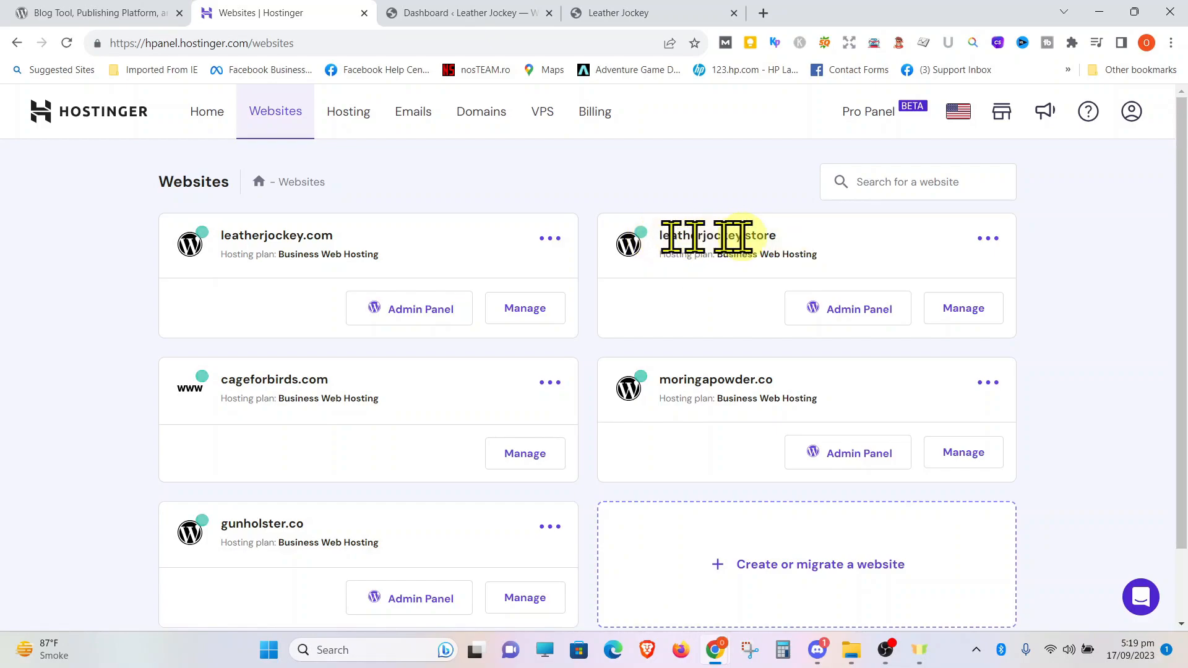
{"action": "left_click", "coordinate": [860, 313]}
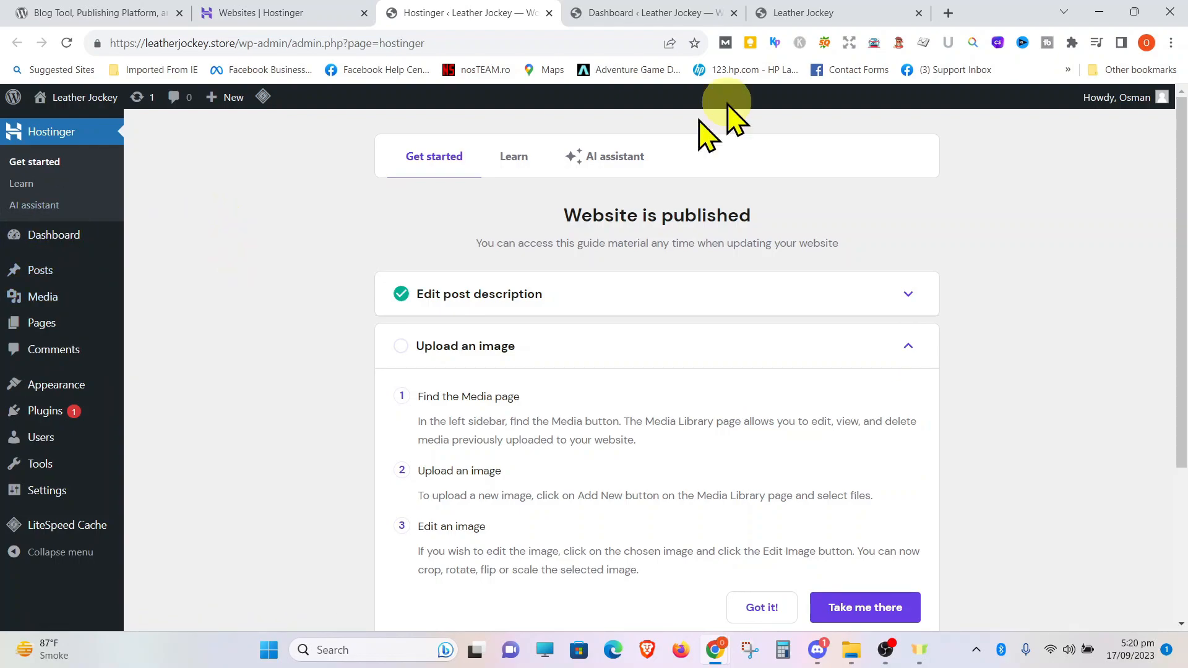
- From the live Leather Jockey homepage, open the WordPress dashboard directly at leatherjockey.store/wp-admin/
{"action": "left_click", "coordinate": [808, 11]}
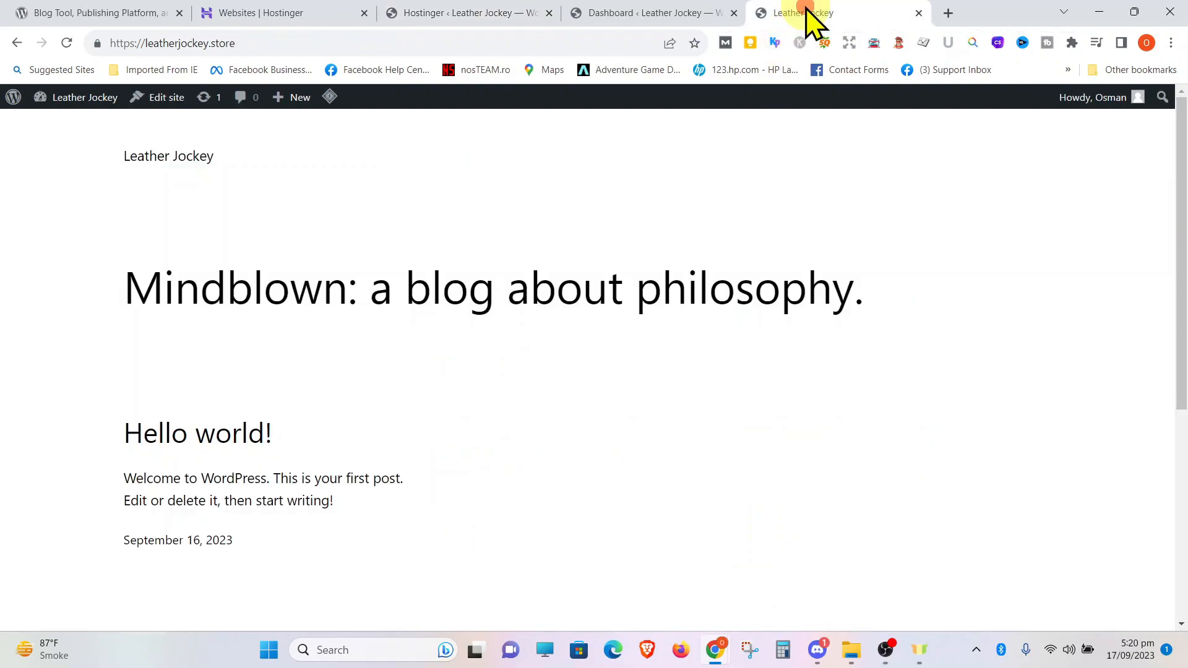
{"action": "left_click", "coordinate": [268, 38]}
{"action": "left_click", "coordinate": [268, 38]}
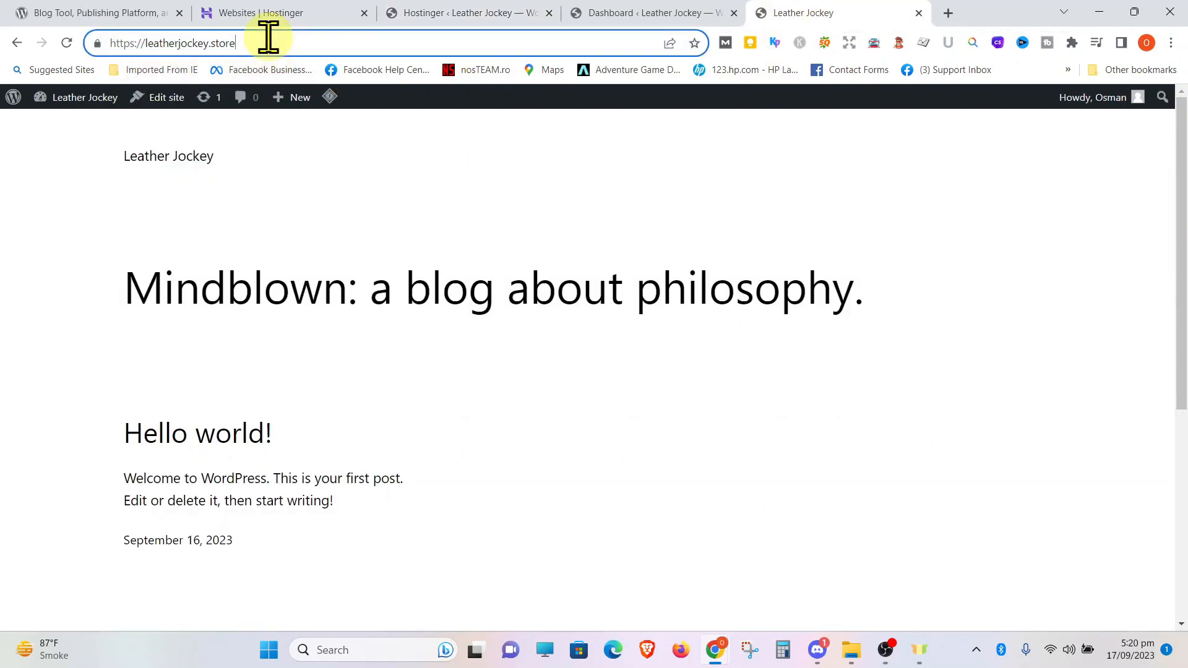
{"action": "type", "text": "/"}
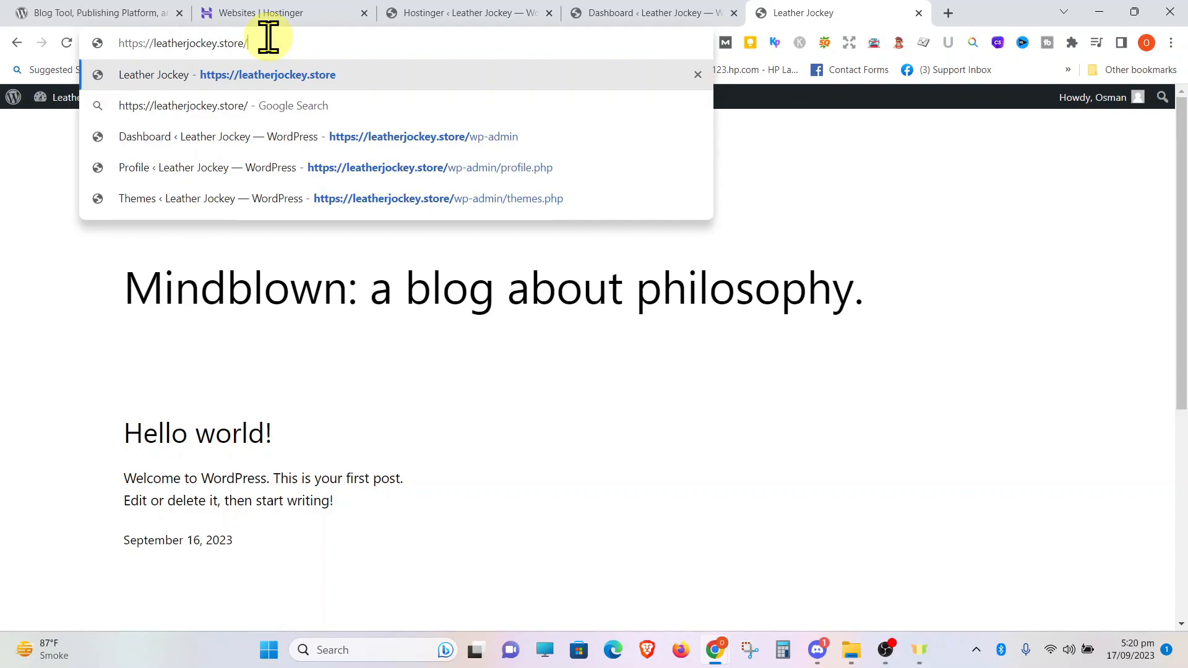
{"action": "type", "text": "wp-admin/"}
{"action": "key", "text": "Return"}
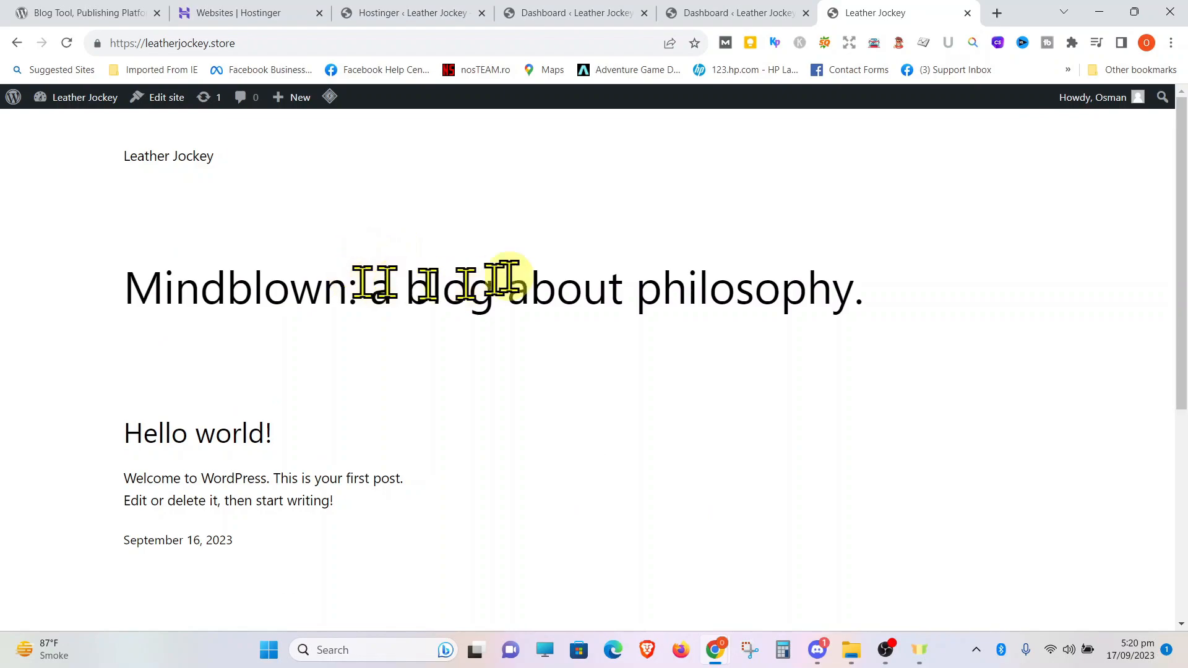
- Review the WordPress dashboard's navigation sections and view the live Leather Jockey homepage
{"action": "left_click", "coordinate": [725, 14]}
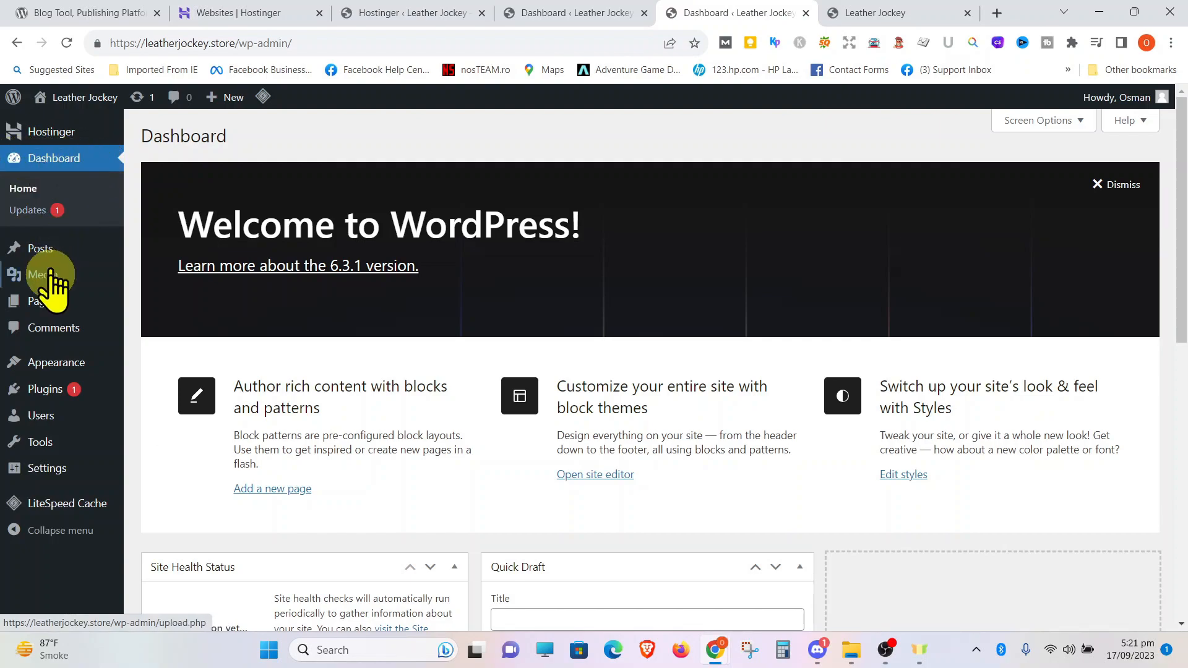
{"action": "mouse_move", "coordinate": [44, 291]}
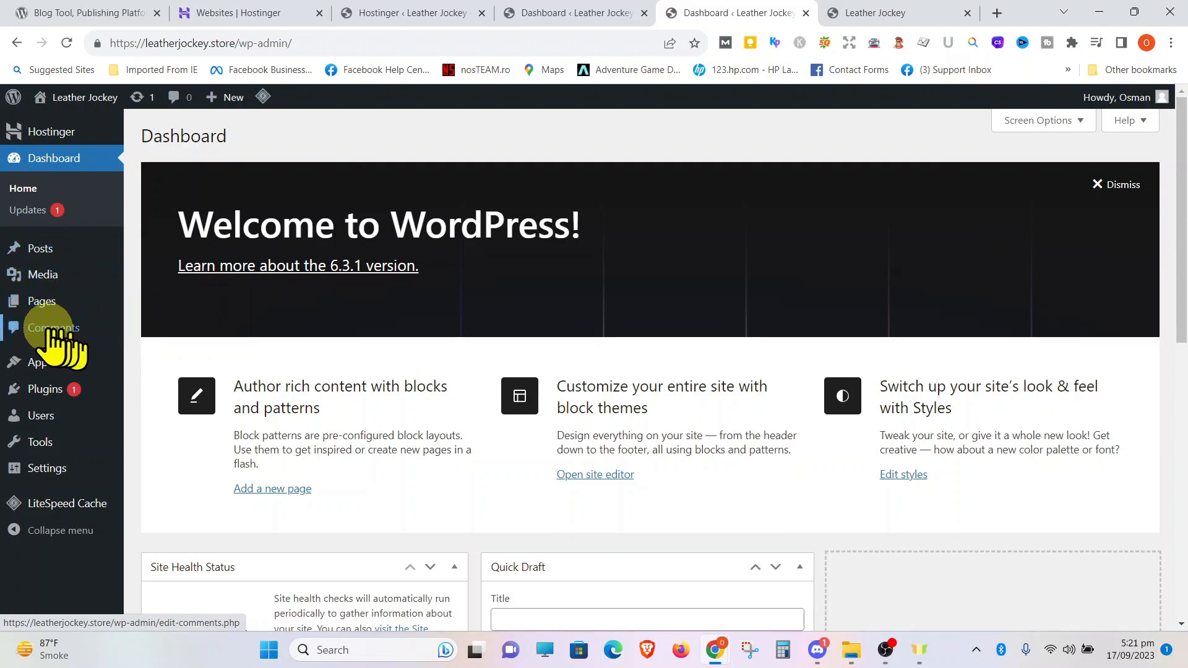
{"action": "mouse_move", "coordinate": [56, 362]}
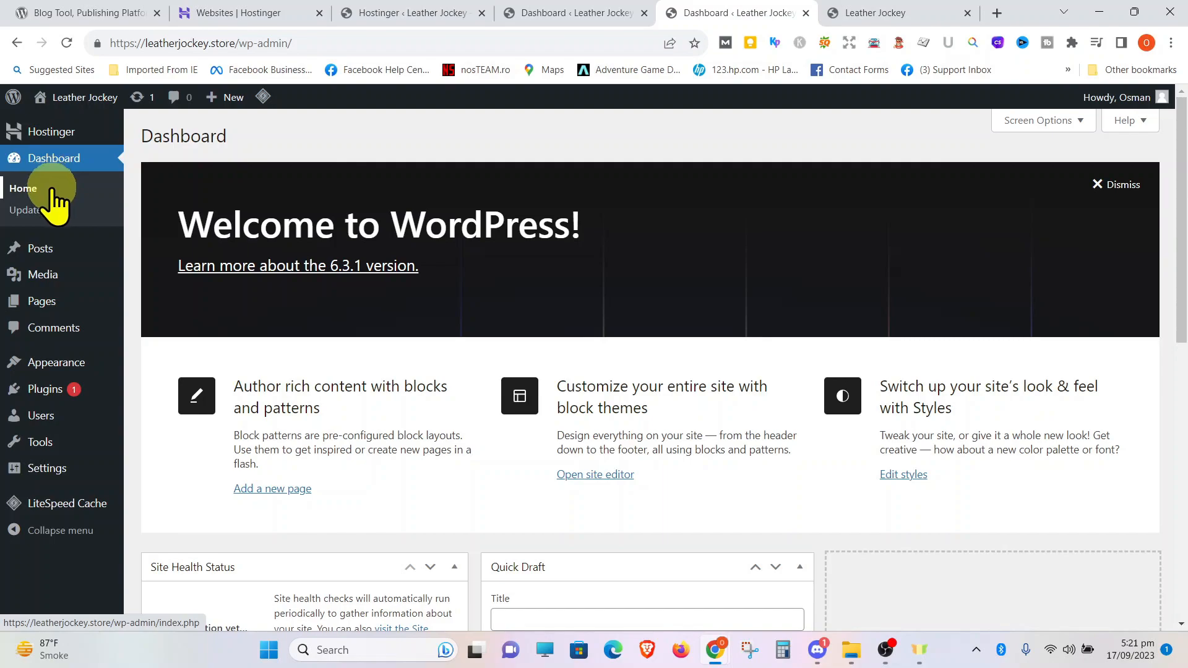
{"action": "left_click", "coordinate": [900, 13]}
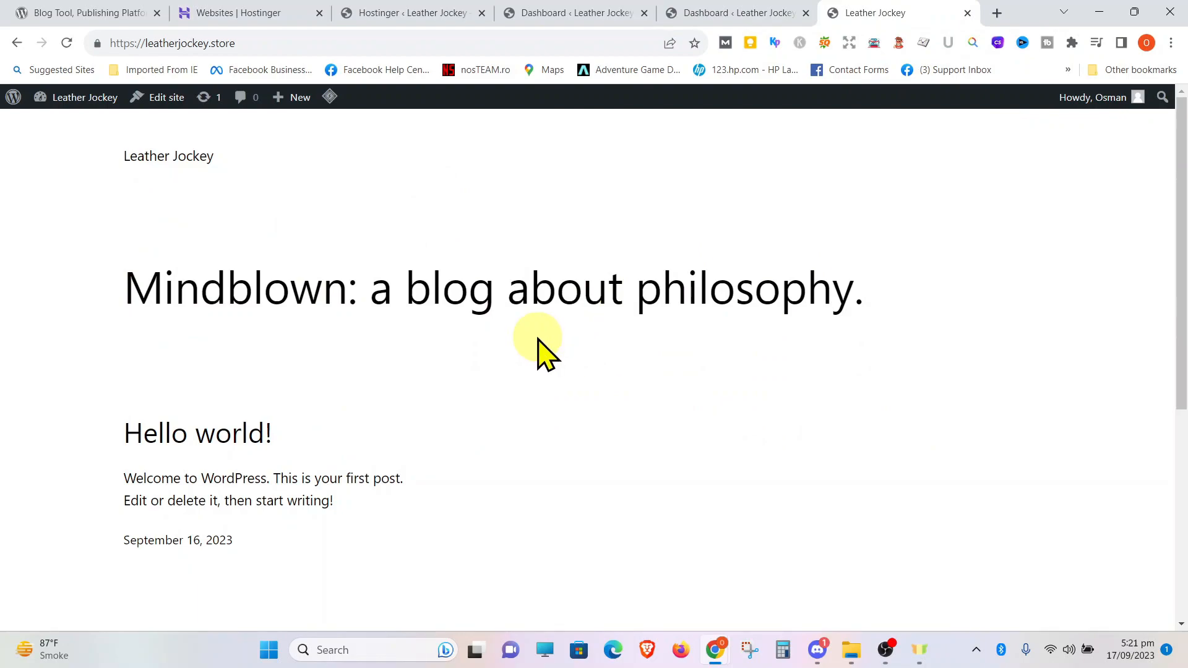
- Return to the Leather Jockey dashboard and open the site's installed themes
{"action": "key", "text": "ctrl+shift+Tab"}
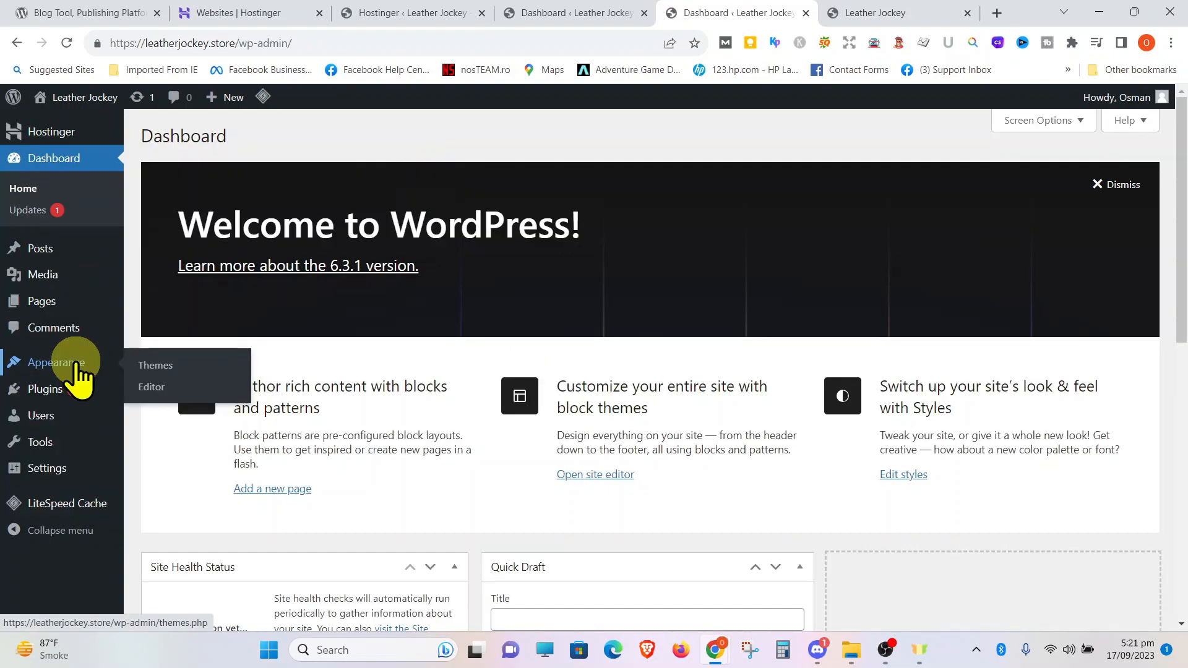
{"action": "left_click", "coordinate": [152, 366]}
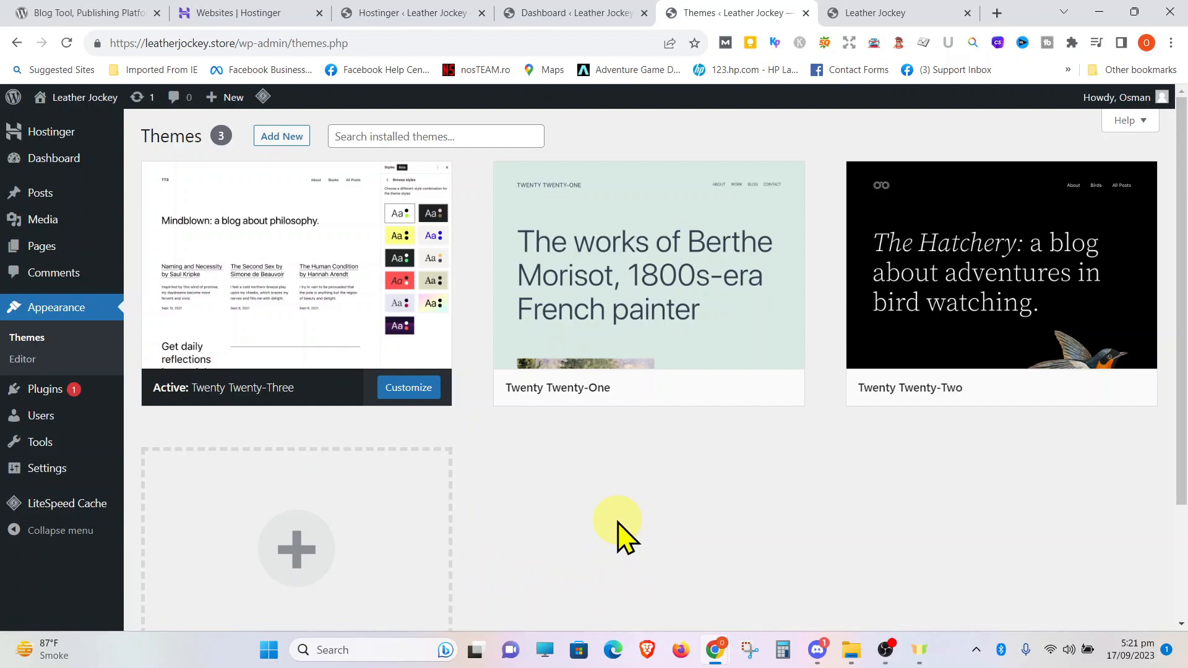
{"action": "mouse_move", "coordinate": [1031, 340]}
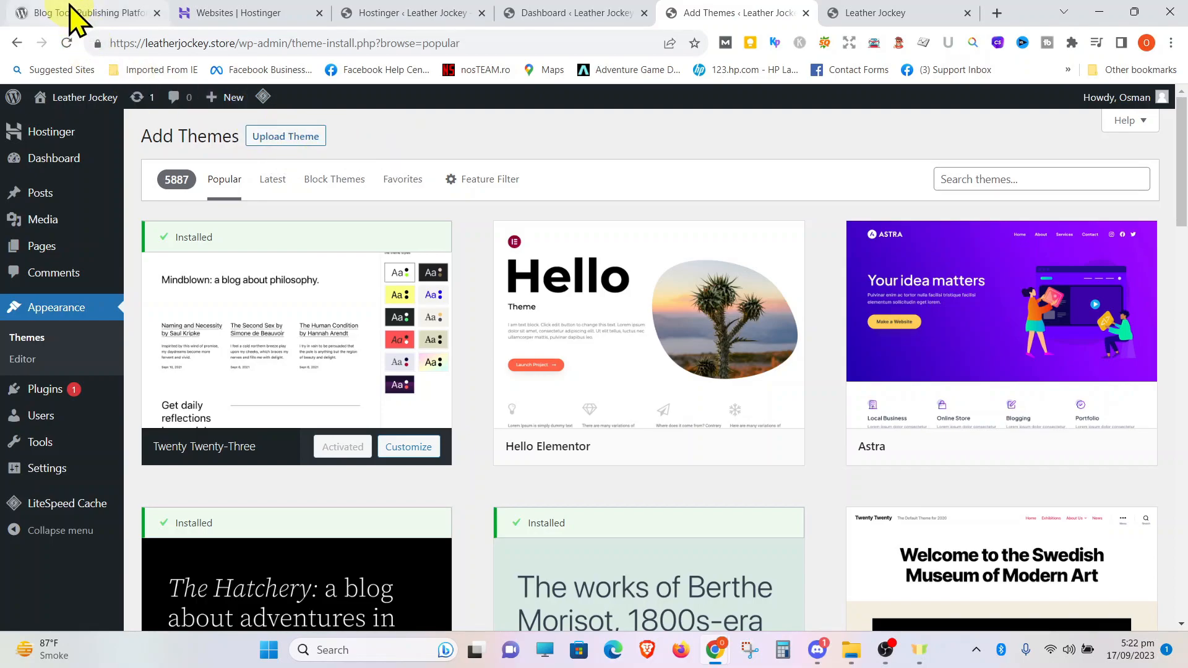
- Switch to the WordPress.org site and open its free Themes directory
{"action": "left_click", "coordinate": [73, 22]}
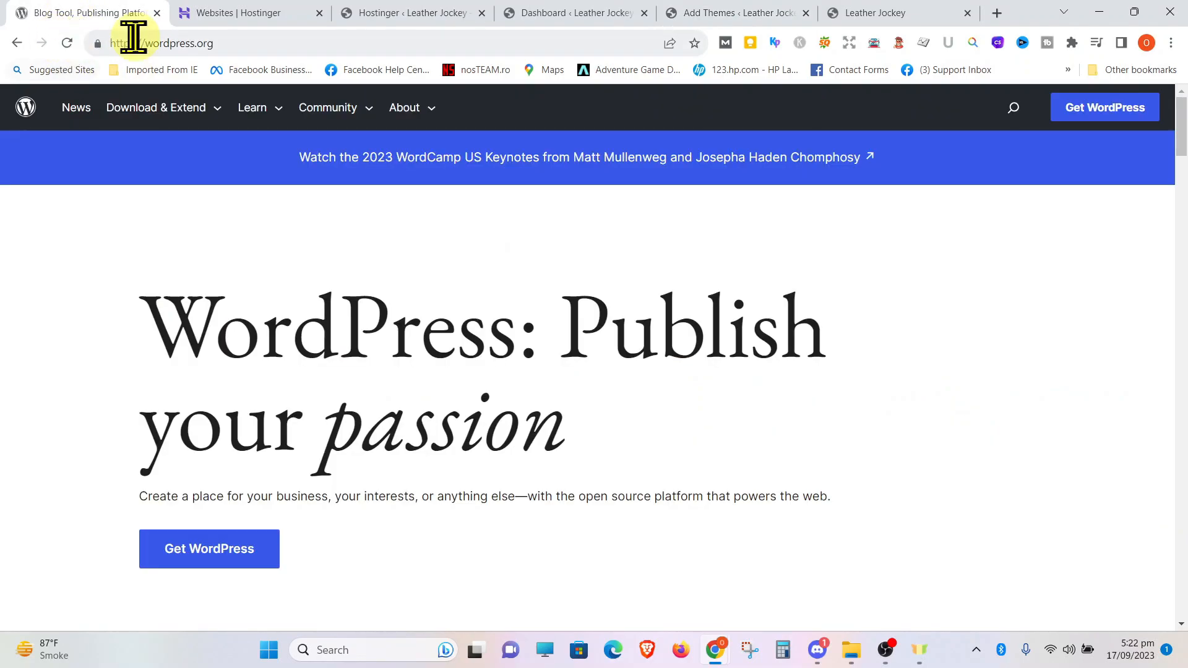
{"action": "mouse_move", "coordinate": [179, 111]}
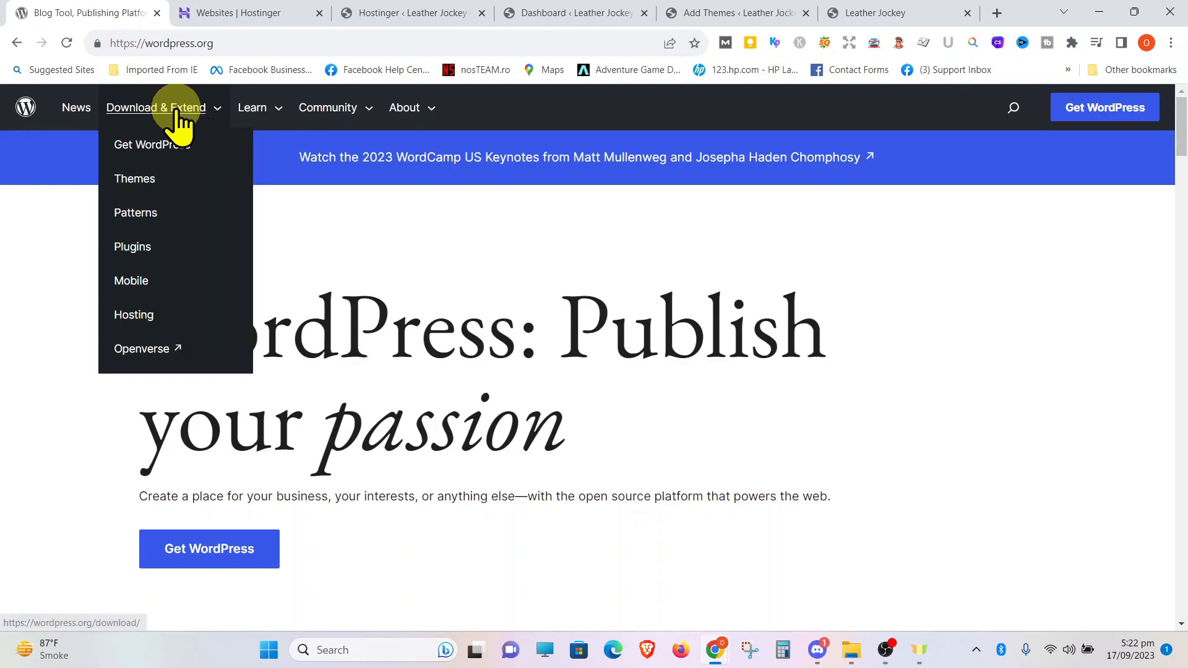
{"action": "left_click", "coordinate": [149, 179]}
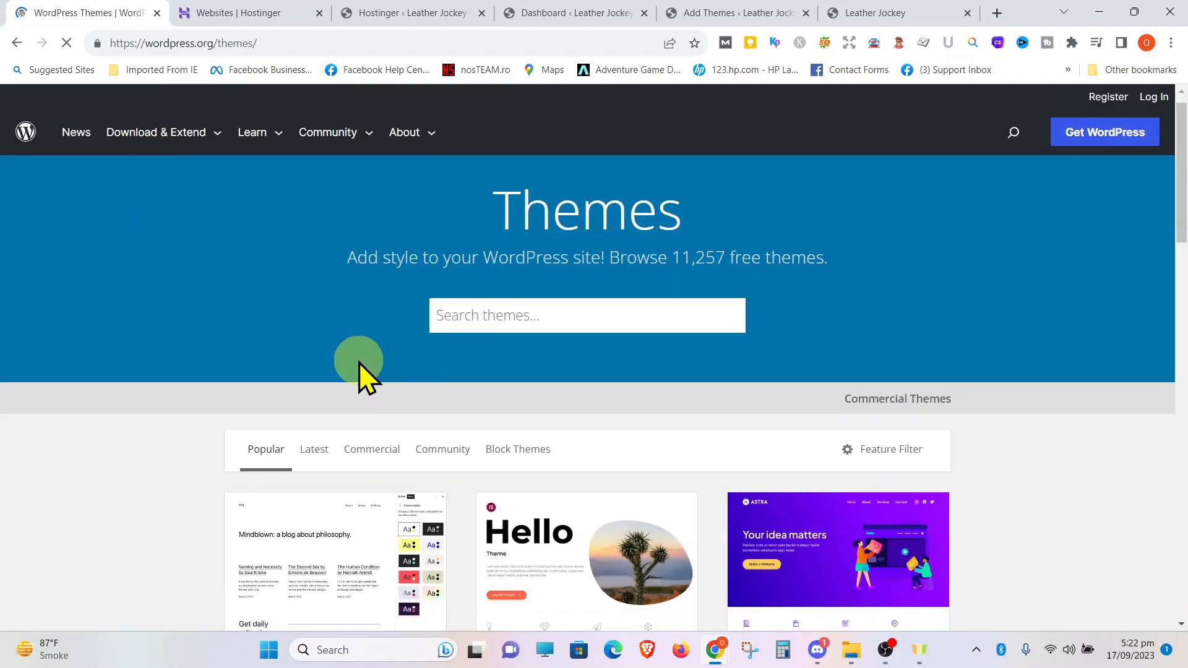
- Browse the popular themes in the WordPress.org directory, loading more themes to examine the available designs
{"action": "scroll", "coordinate": [433, 403], "scroll_direction": "down", "scroll_amount": 10}
{"action": "left_click", "coordinate": [589, 588]}
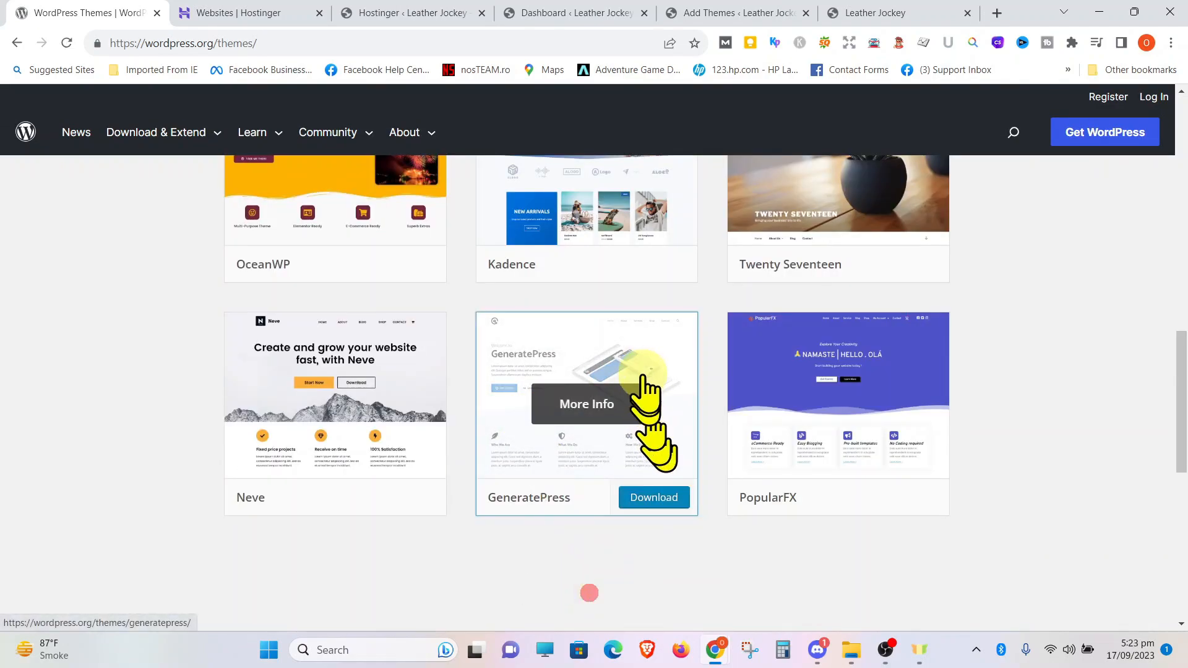
{"action": "scroll", "coordinate": [646, 390], "scroll_direction": "down", "scroll_amount": 4}
{"action": "scroll", "coordinate": [645, 390], "scroll_direction": "down", "scroll_amount": 4}
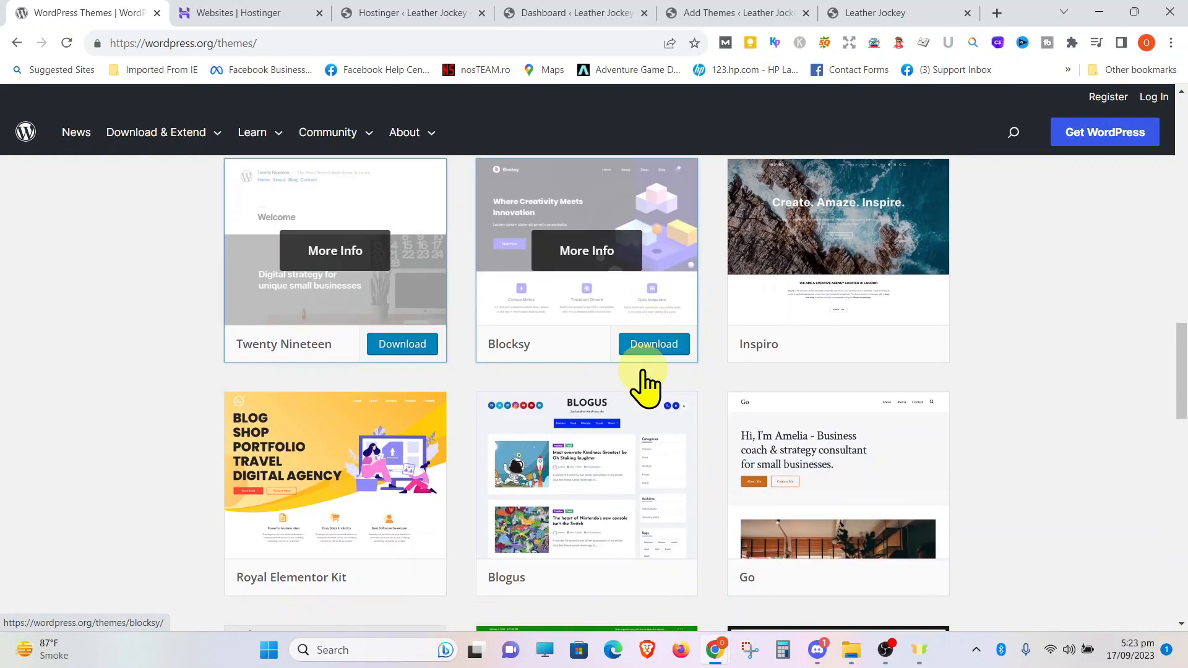
{"action": "scroll", "coordinate": [645, 390], "scroll_direction": "down", "scroll_amount": 8}
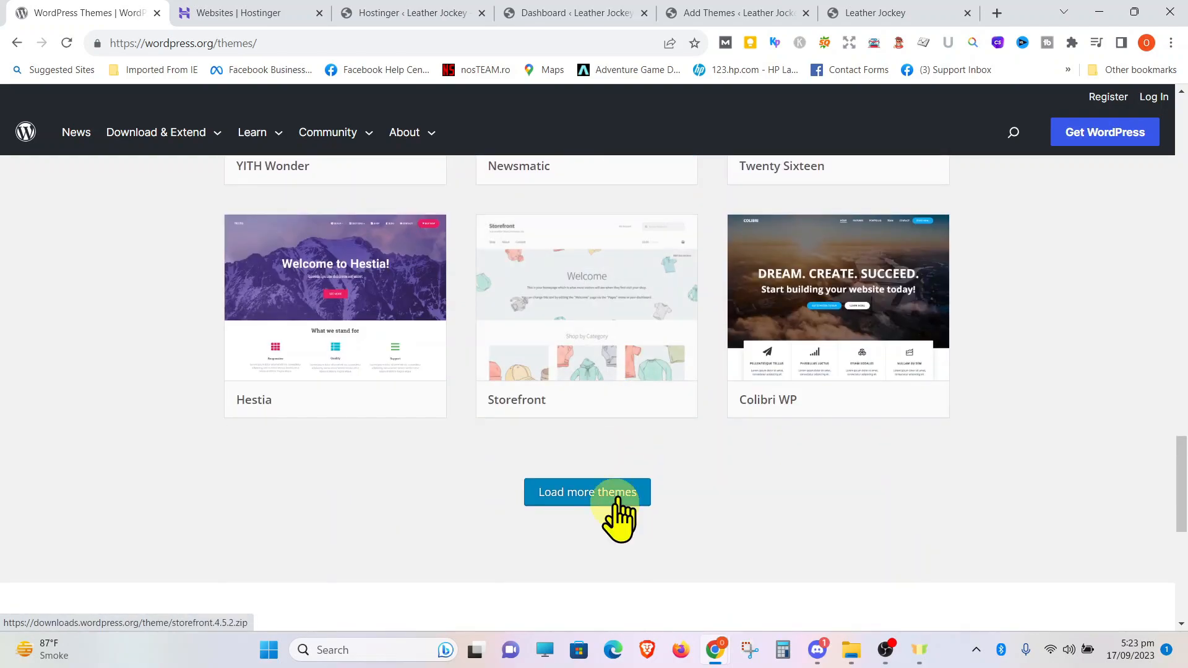
{"action": "left_click", "coordinate": [609, 499]}
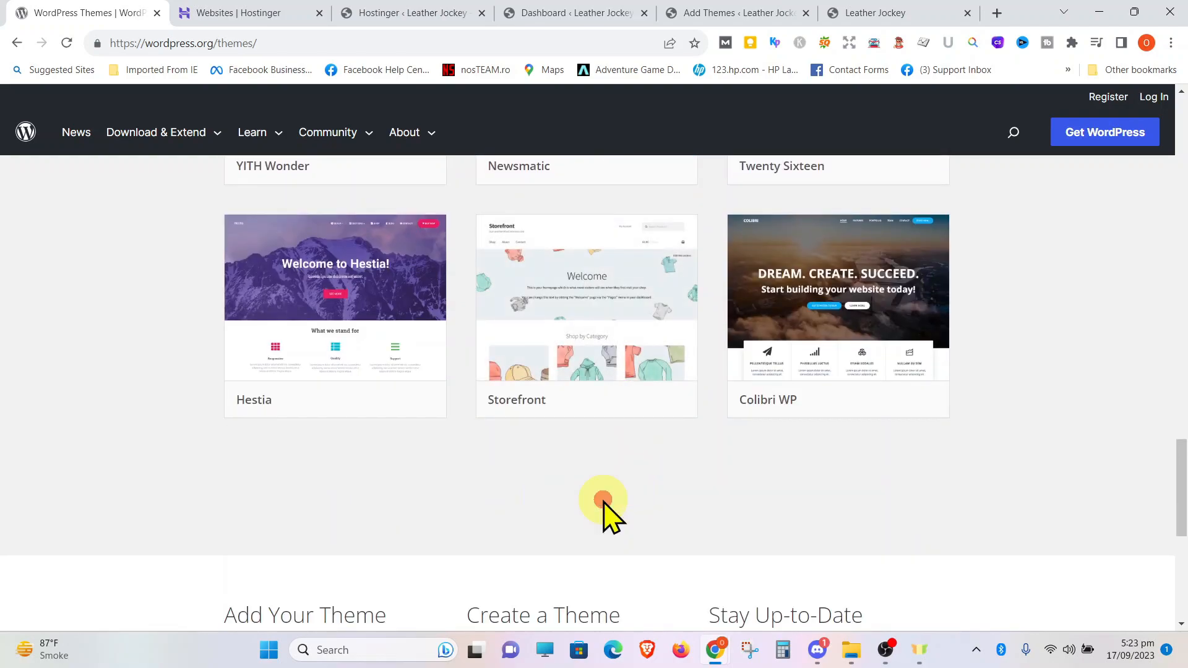
{"action": "scroll", "coordinate": [706, 444], "scroll_direction": "down", "scroll_amount": 8}
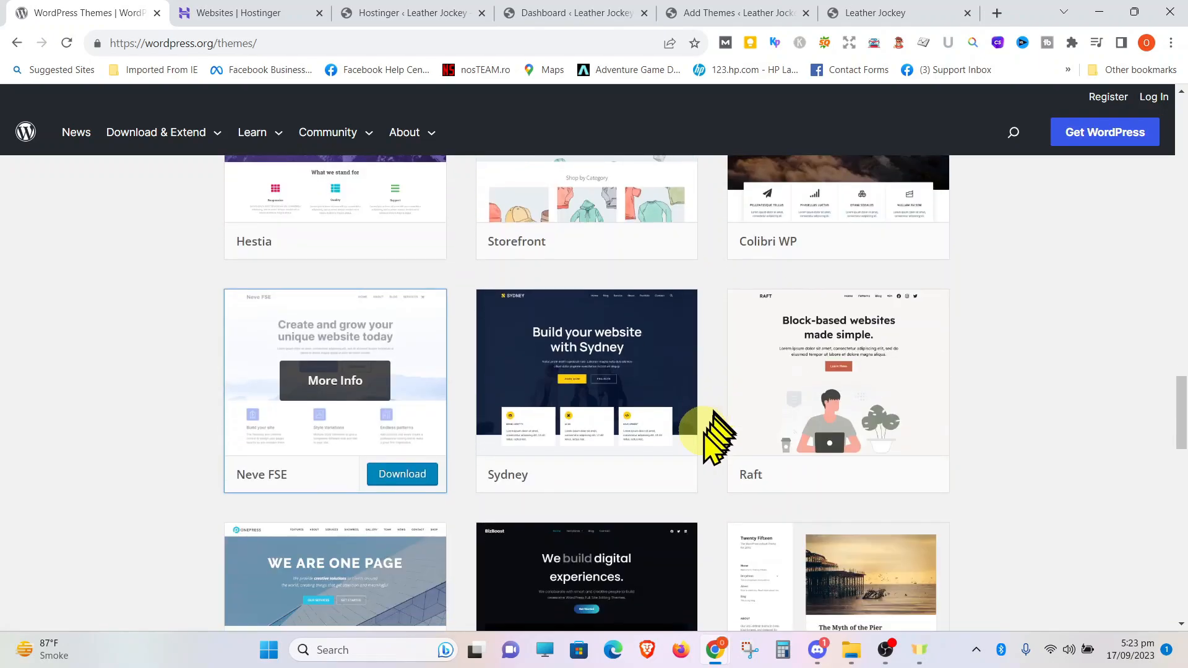
{"action": "scroll", "coordinate": [712, 433], "scroll_direction": "down", "scroll_amount": 6}
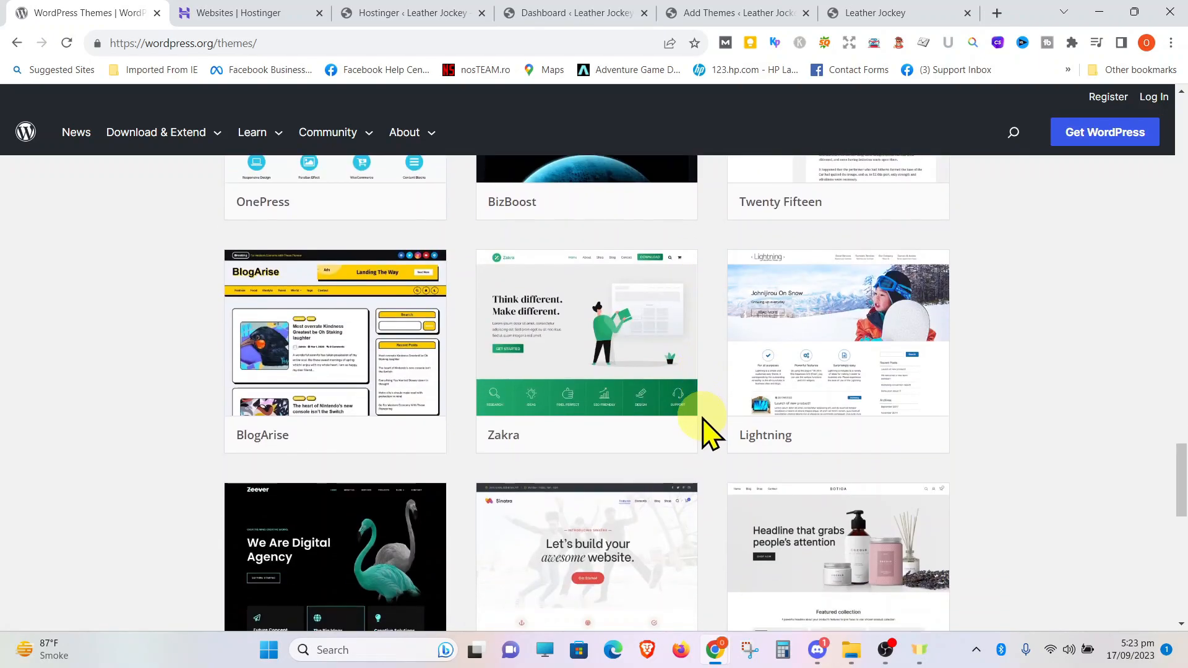
- Return to the Leather Jockey dashboard's Add Themes page and browse the popular themes to examine the available designs
{"action": "left_click", "coordinate": [604, 504]}
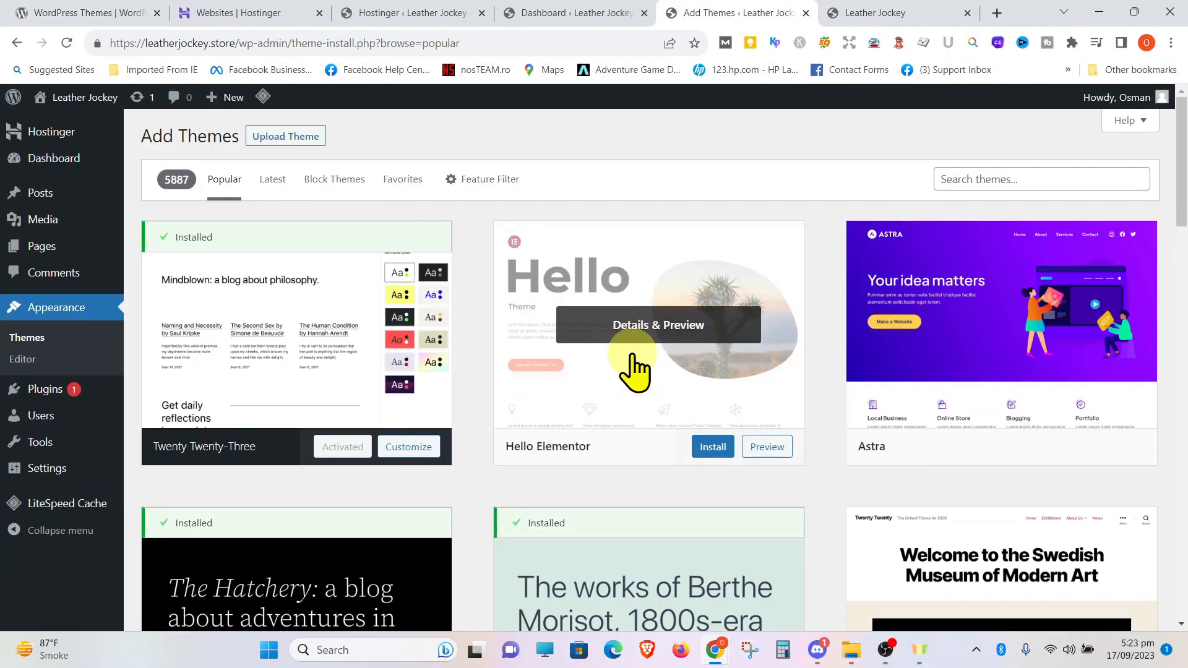
{"action": "scroll", "coordinate": [576, 371], "scroll_direction": "down", "scroll_amount": 2}
{"action": "scroll", "coordinate": [579, 358], "scroll_direction": "down", "scroll_amount": 2}
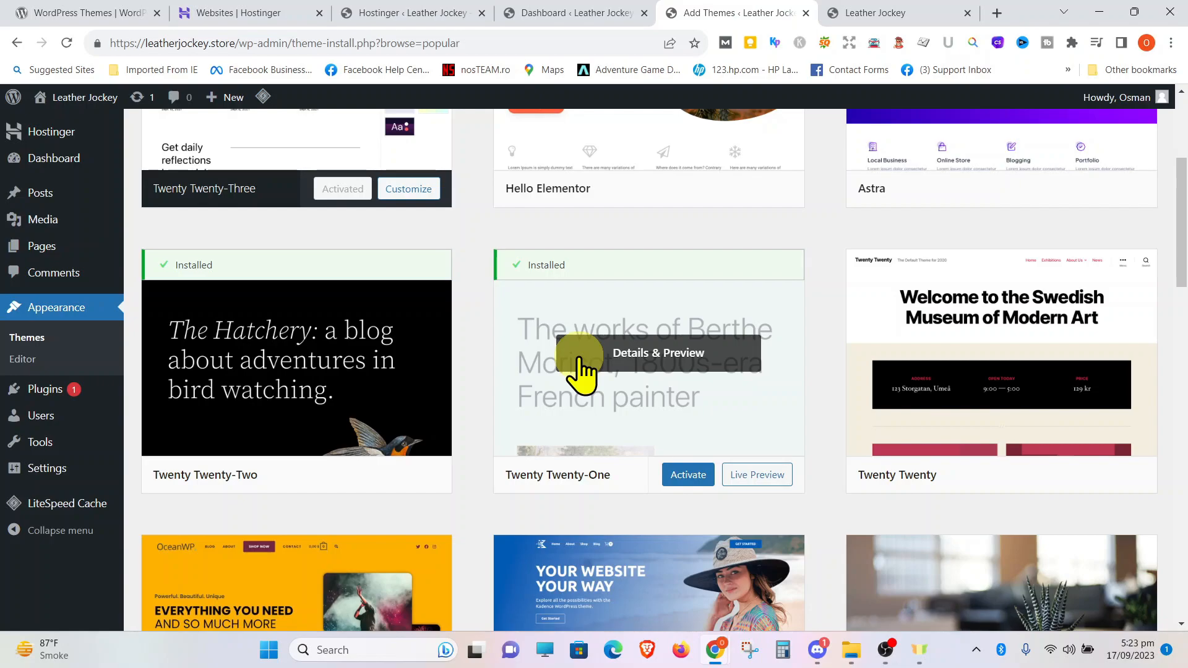
{"action": "scroll", "coordinate": [525, 380], "scroll_direction": "down", "scroll_amount": 2}
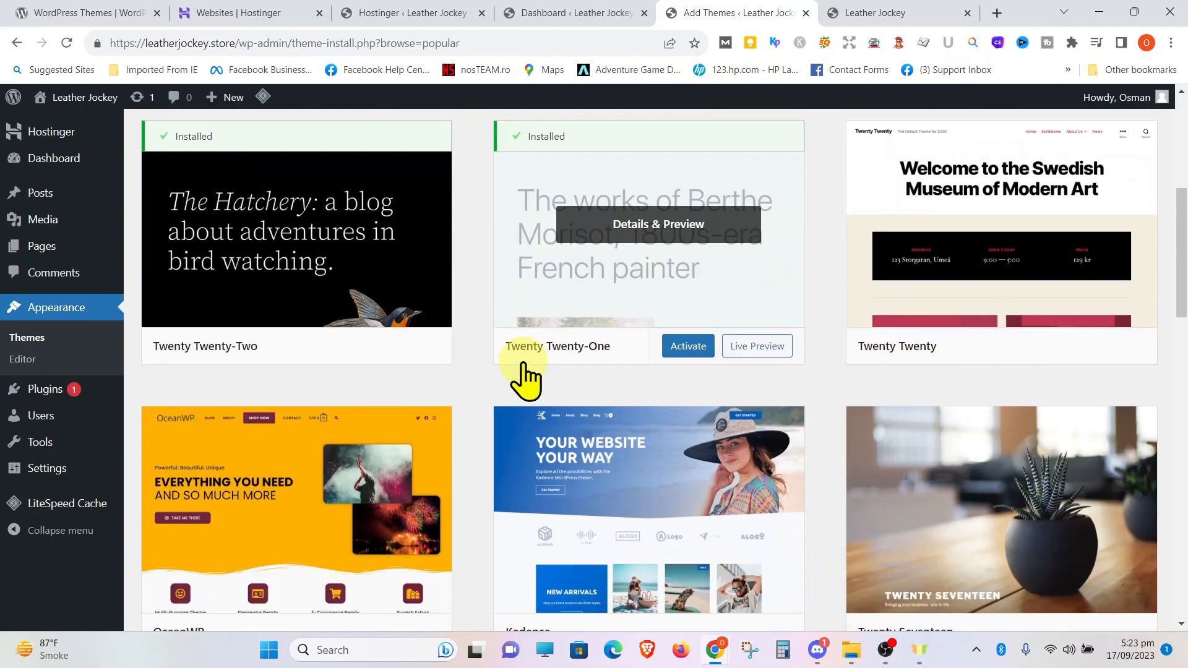
{"action": "scroll", "coordinate": [526, 380], "scroll_direction": "down", "scroll_amount": 6}
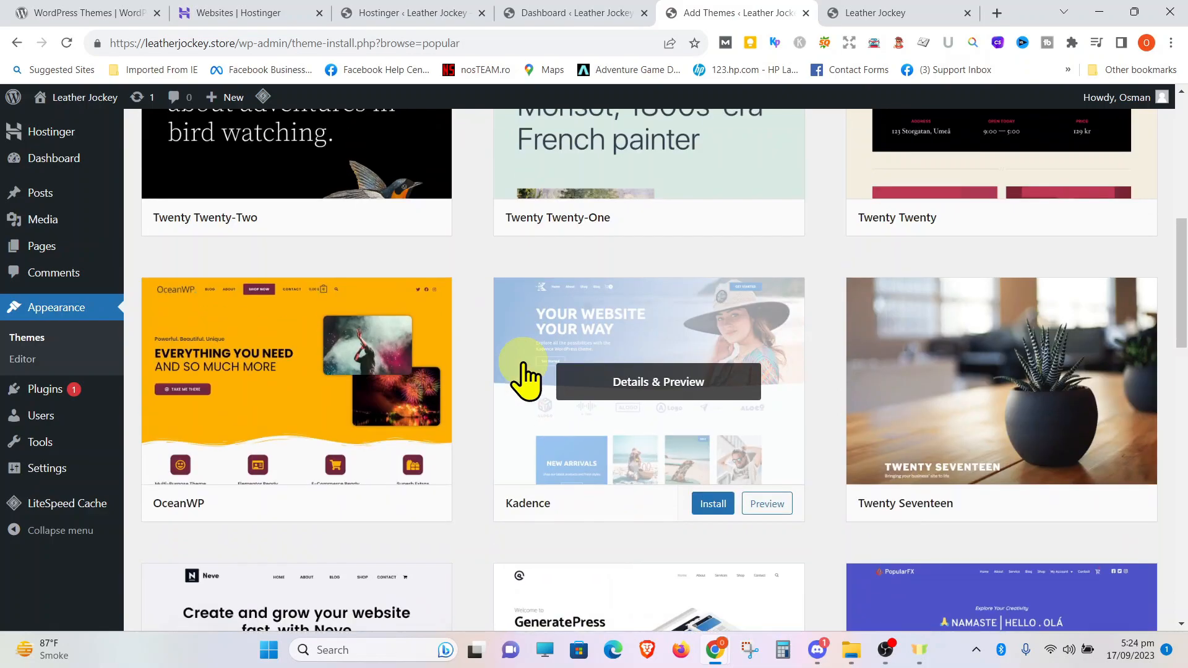
{"action": "scroll", "coordinate": [526, 380], "scroll_direction": "down", "scroll_amount": 6}
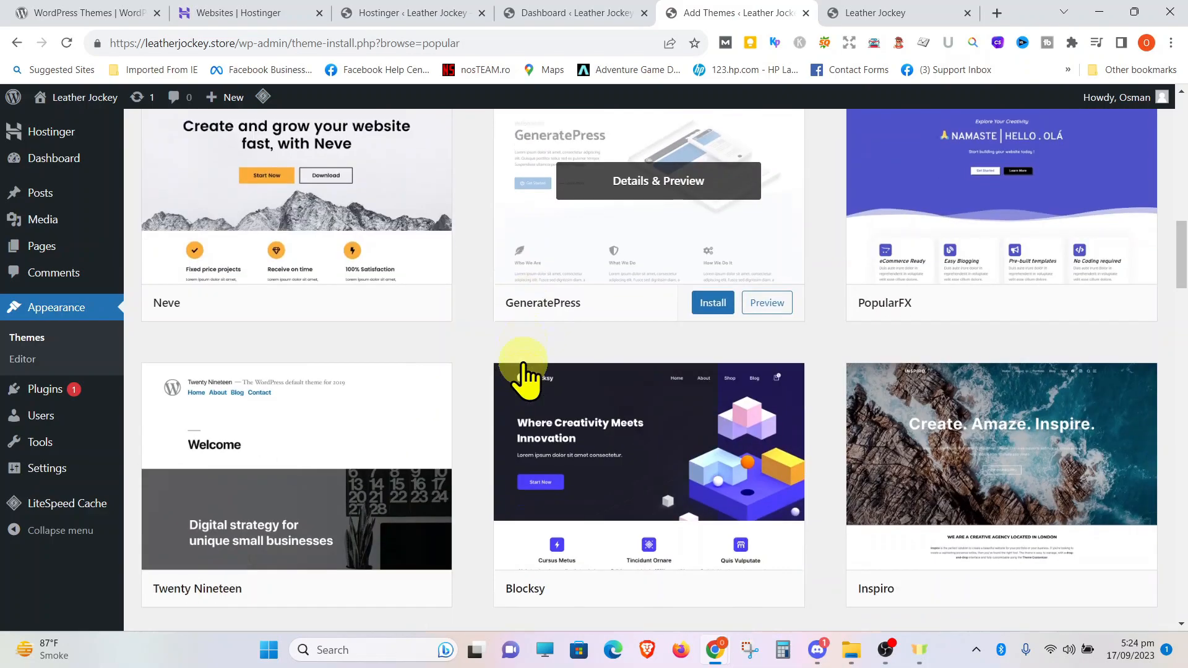
{"action": "scroll", "coordinate": [524, 365], "scroll_direction": "down", "scroll_amount": 6}
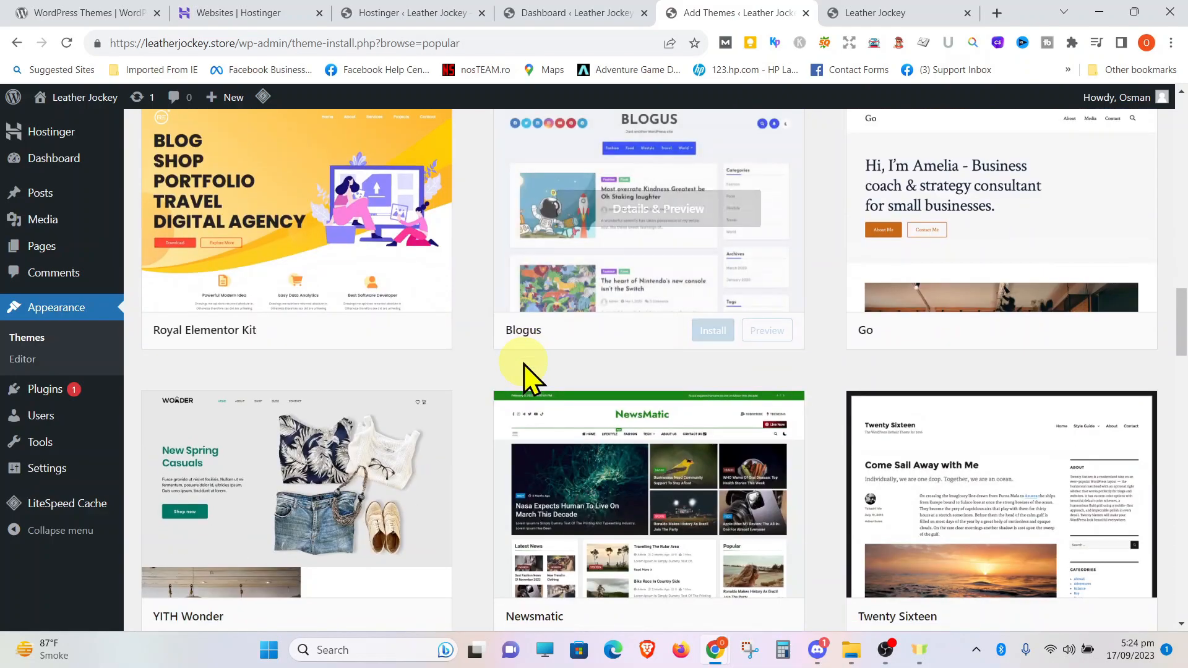
{"action": "scroll", "coordinate": [524, 365], "scroll_direction": "down", "scroll_amount": 7}
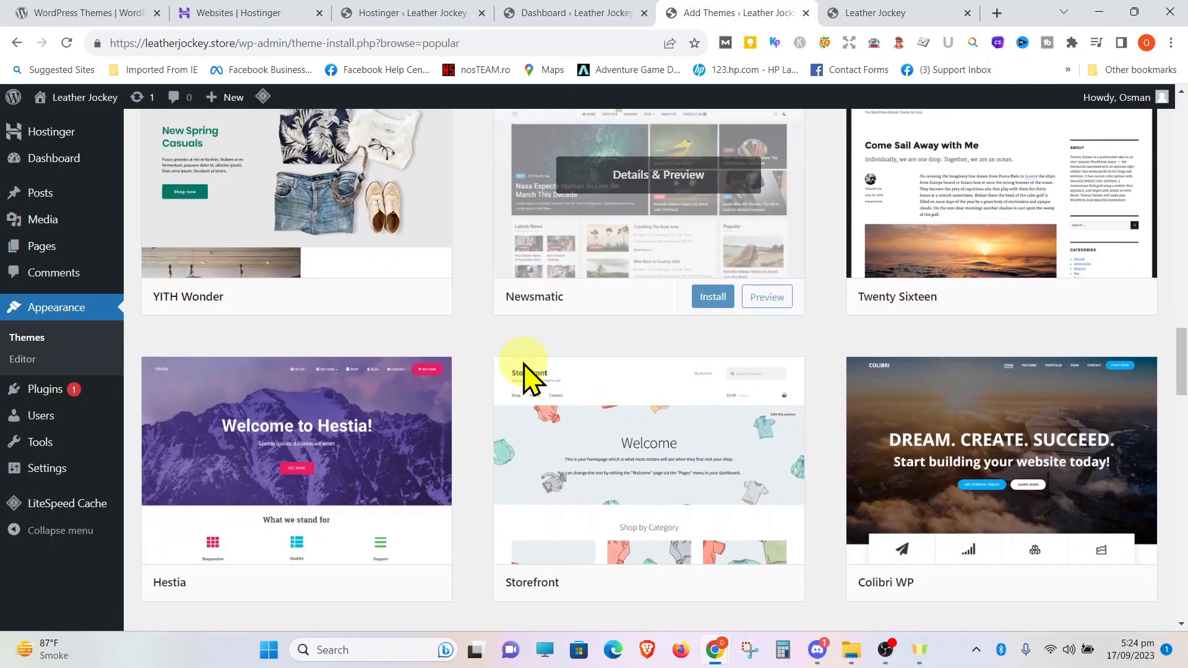
{"action": "scroll", "coordinate": [523, 365], "scroll_direction": "down", "scroll_amount": 7}
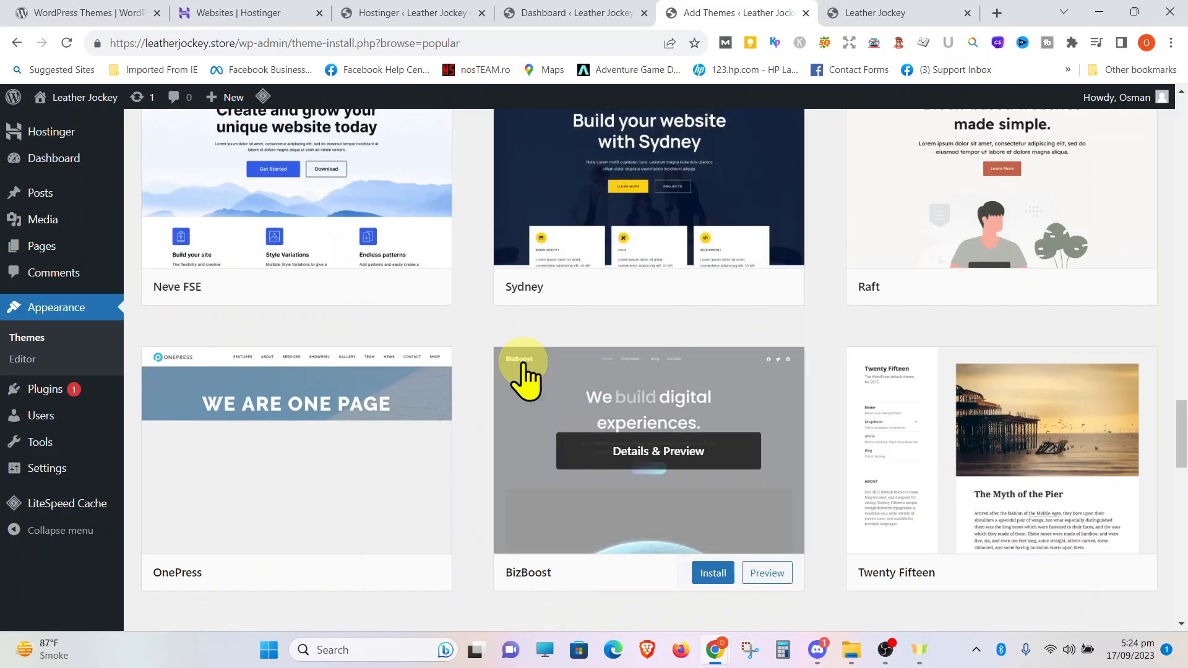
{"action": "scroll", "coordinate": [524, 365], "scroll_direction": "down", "scroll_amount": 7}
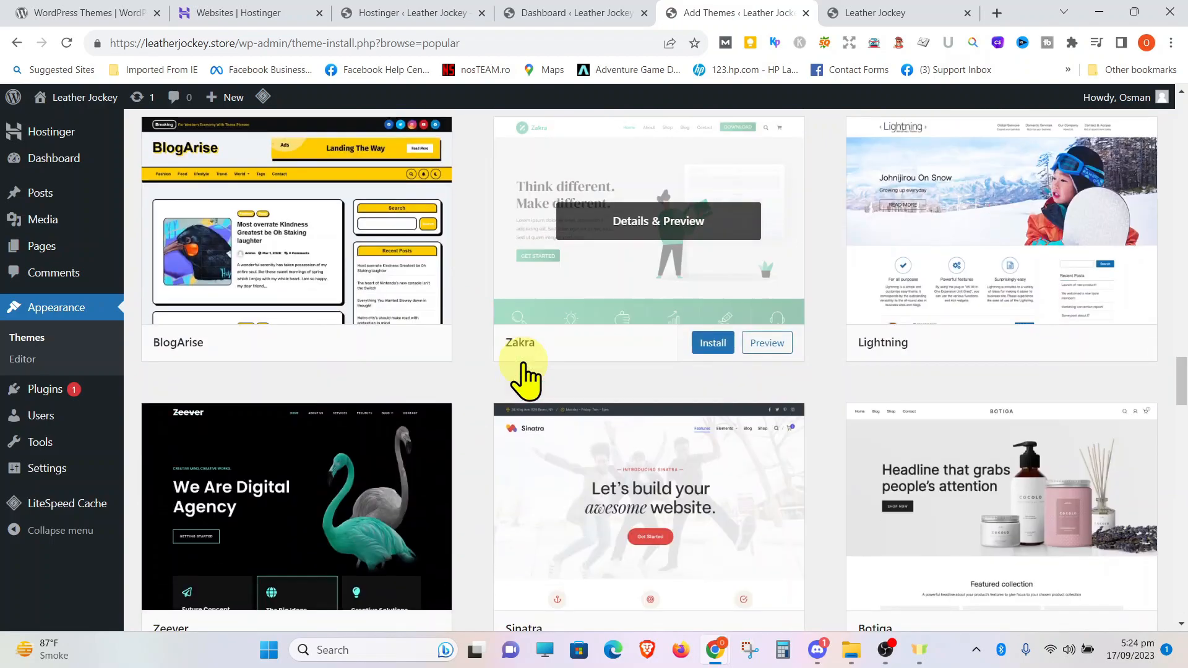
{"action": "scroll", "coordinate": [523, 365], "scroll_direction": "down", "scroll_amount": 5}
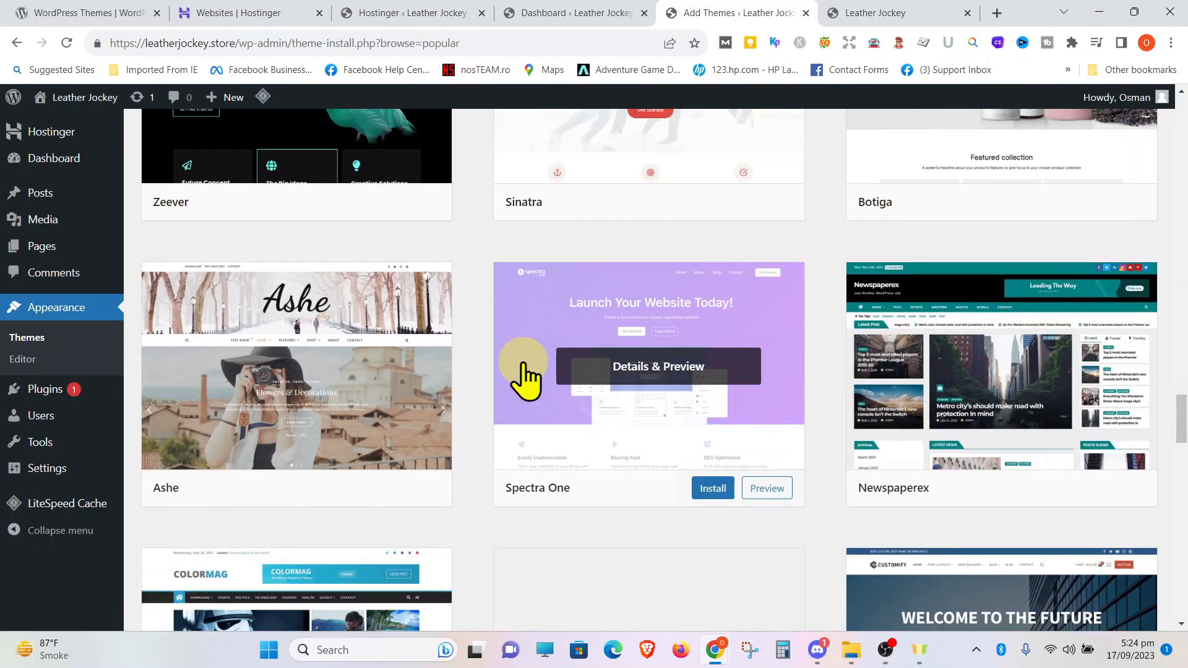
{"action": "scroll", "coordinate": [524, 372], "scroll_direction": "down", "scroll_amount": 1}
{"action": "scroll", "coordinate": [523, 371], "scroll_direction": "down", "scroll_amount": 3}
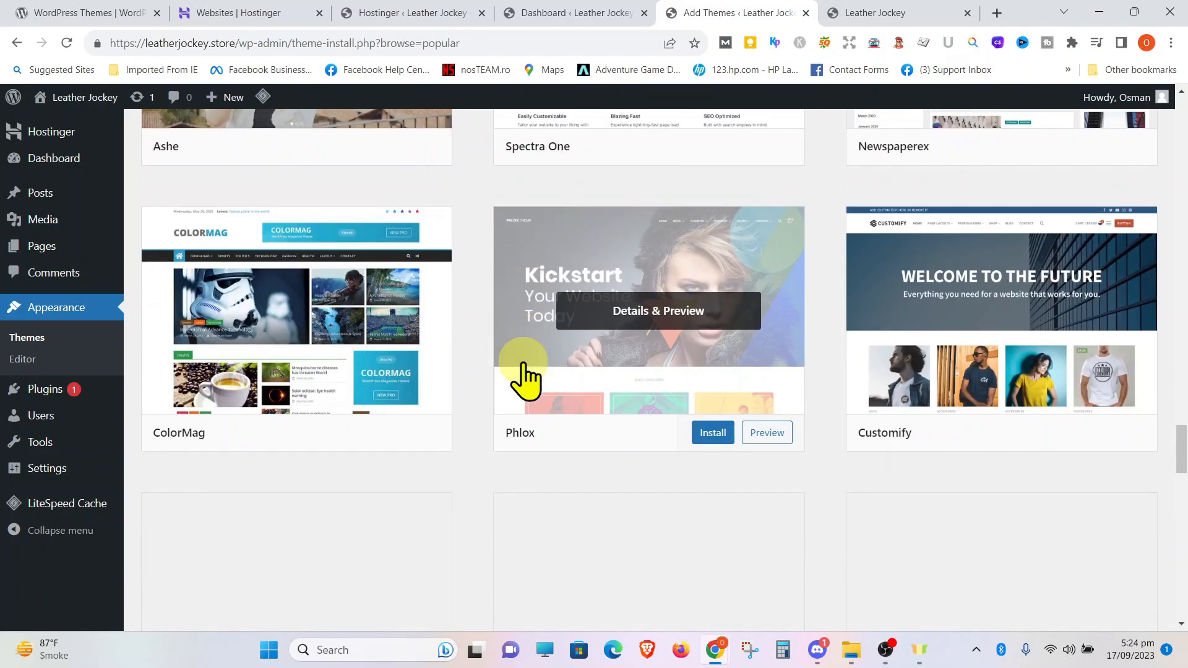
{"action": "scroll", "coordinate": [485, 370], "scroll_direction": "down", "scroll_amount": 2}
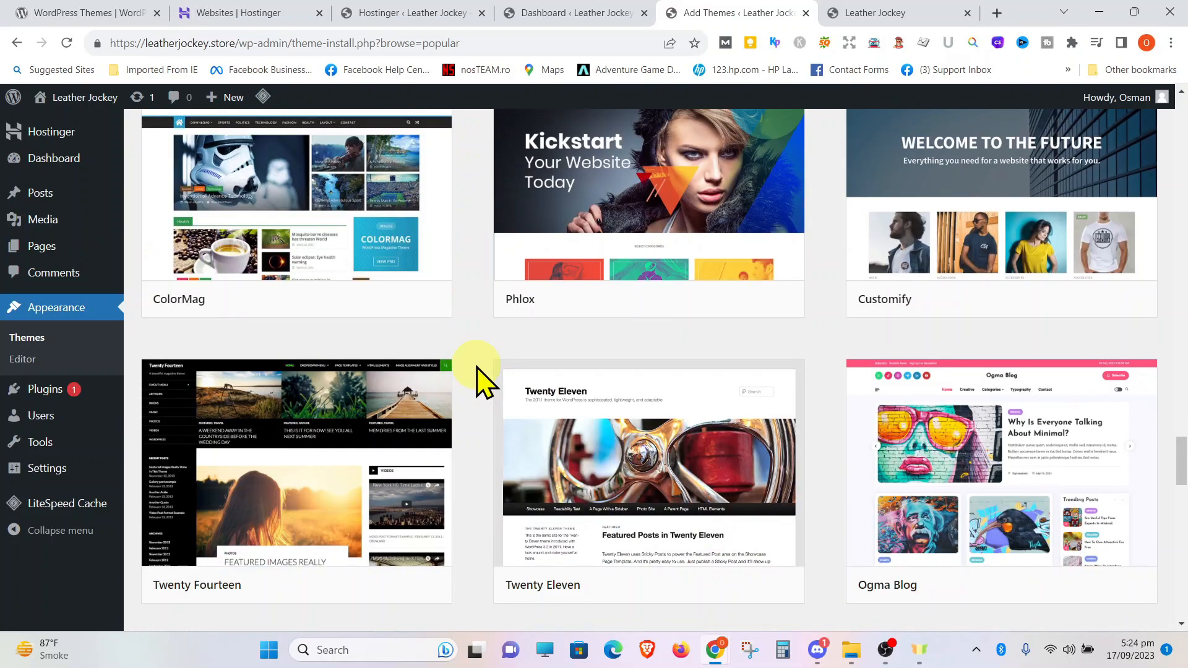
{"action": "scroll", "coordinate": [485, 382], "scroll_direction": "down", "scroll_amount": 4}
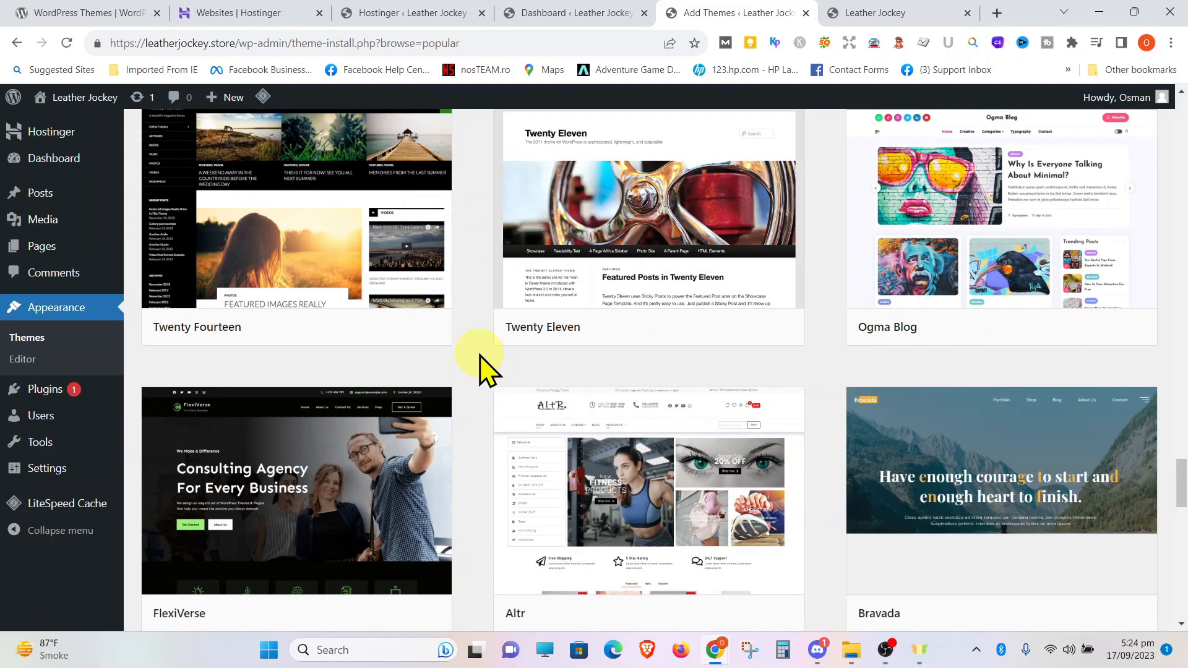
{"action": "scroll", "coordinate": [486, 370], "scroll_direction": "down", "scroll_amount": 2}
{"action": "scroll", "coordinate": [485, 370], "scroll_direction": "down", "scroll_amount": 2}
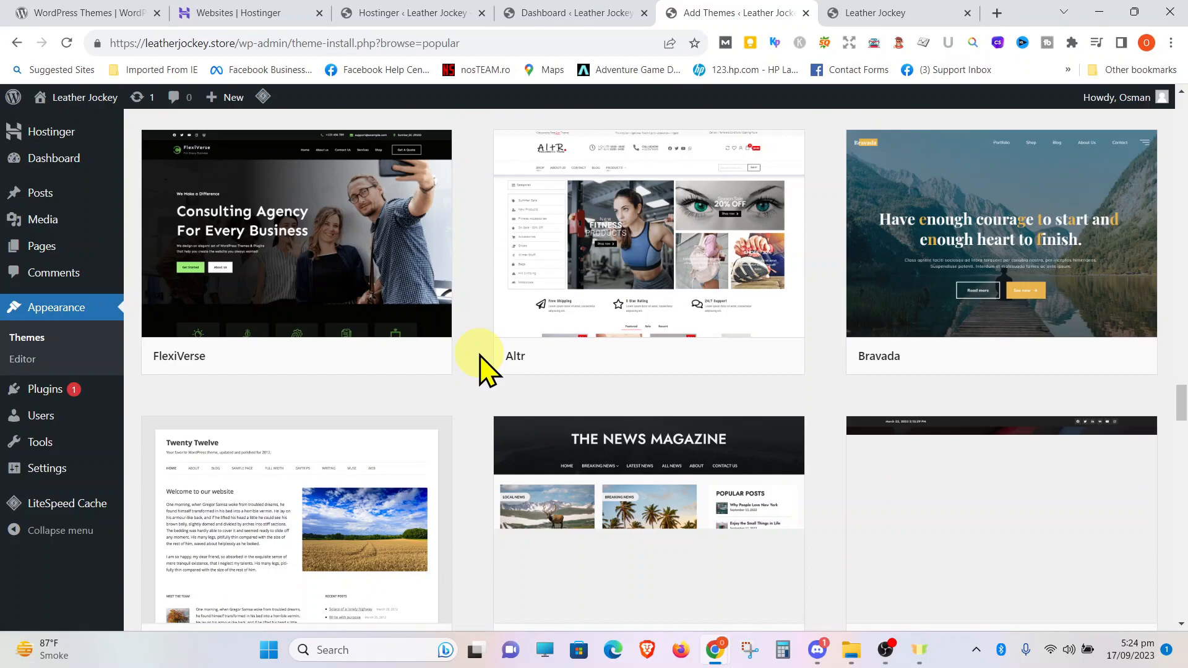
{"action": "scroll", "coordinate": [485, 370], "scroll_direction": "down", "scroll_amount": 4}
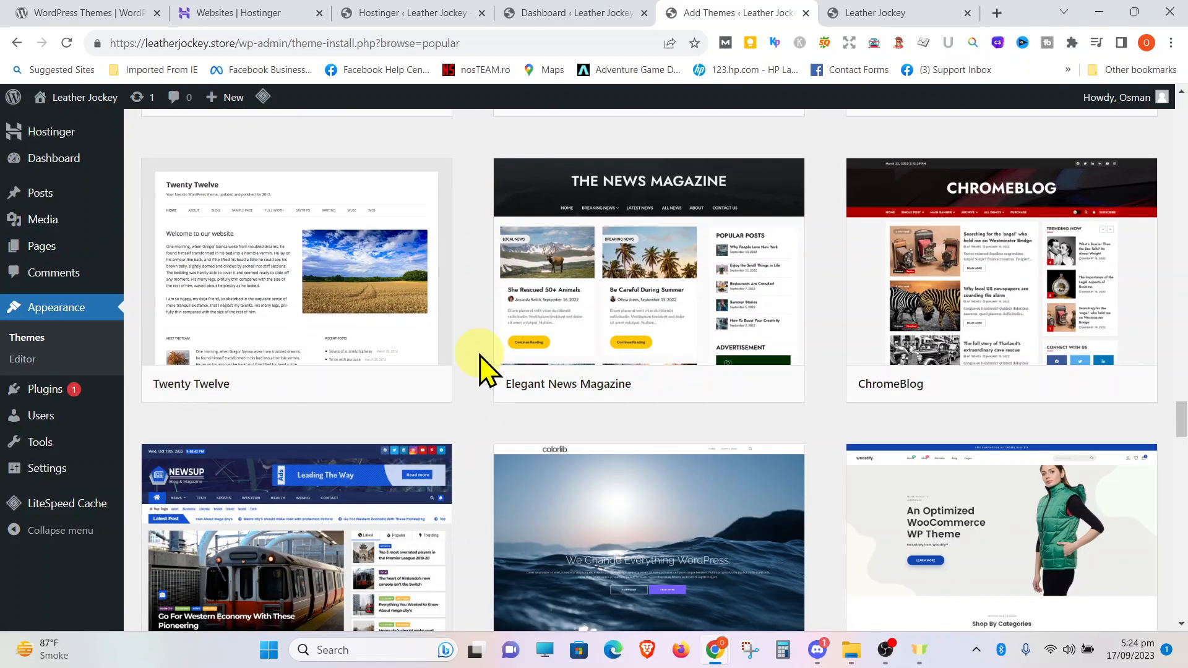
{"action": "scroll", "coordinate": [481, 355], "scroll_direction": "down", "scroll_amount": 4}
{"action": "scroll", "coordinate": [711, 392], "scroll_direction": "down", "scroll_amount": 2}
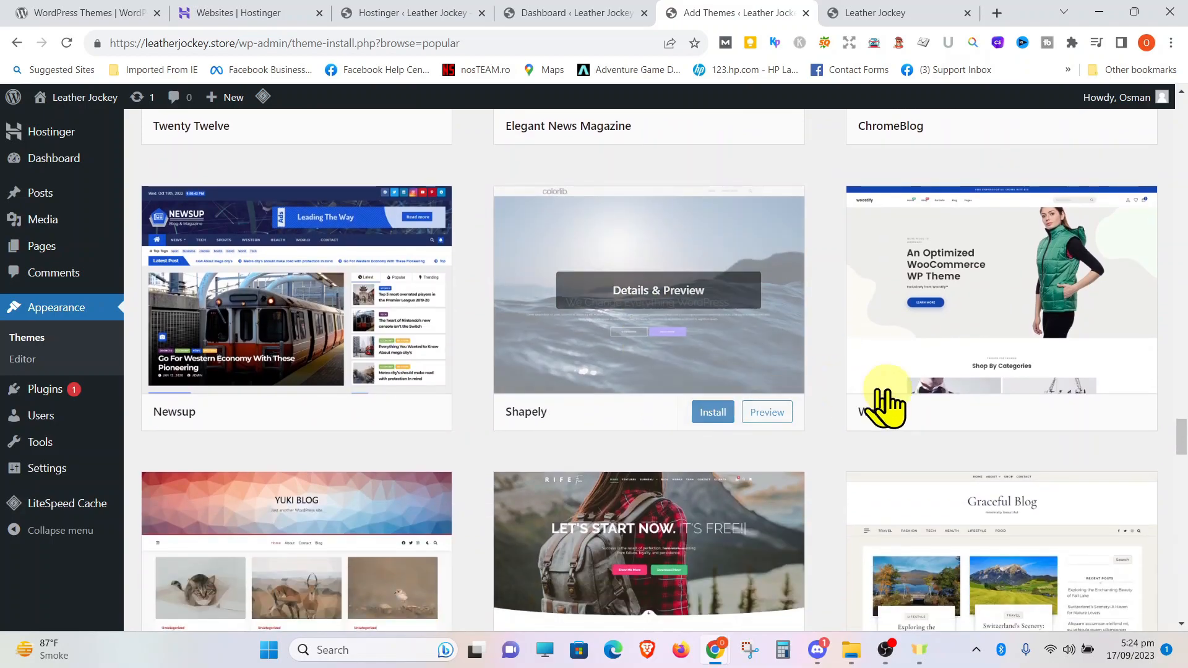
{"action": "scroll", "coordinate": [887, 406], "scroll_direction": "down", "scroll_amount": 5}
{"action": "scroll", "coordinate": [871, 404], "scroll_direction": "down", "scroll_amount": 3}
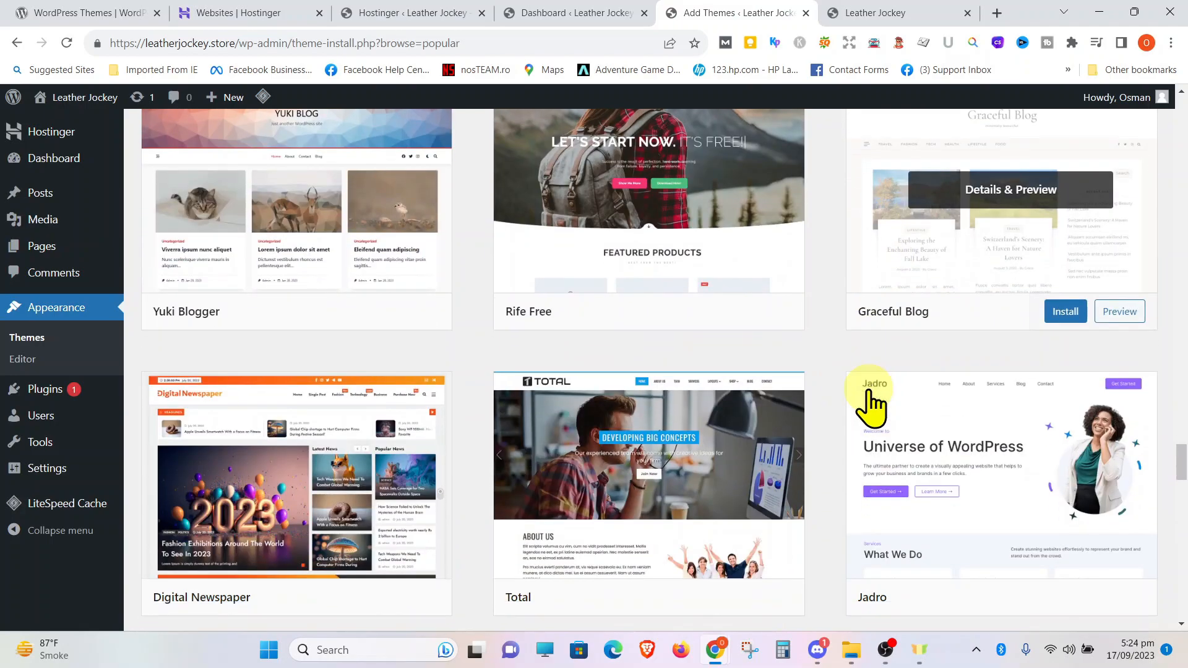
{"action": "scroll", "coordinate": [872, 406], "scroll_direction": "down", "scroll_amount": 6}
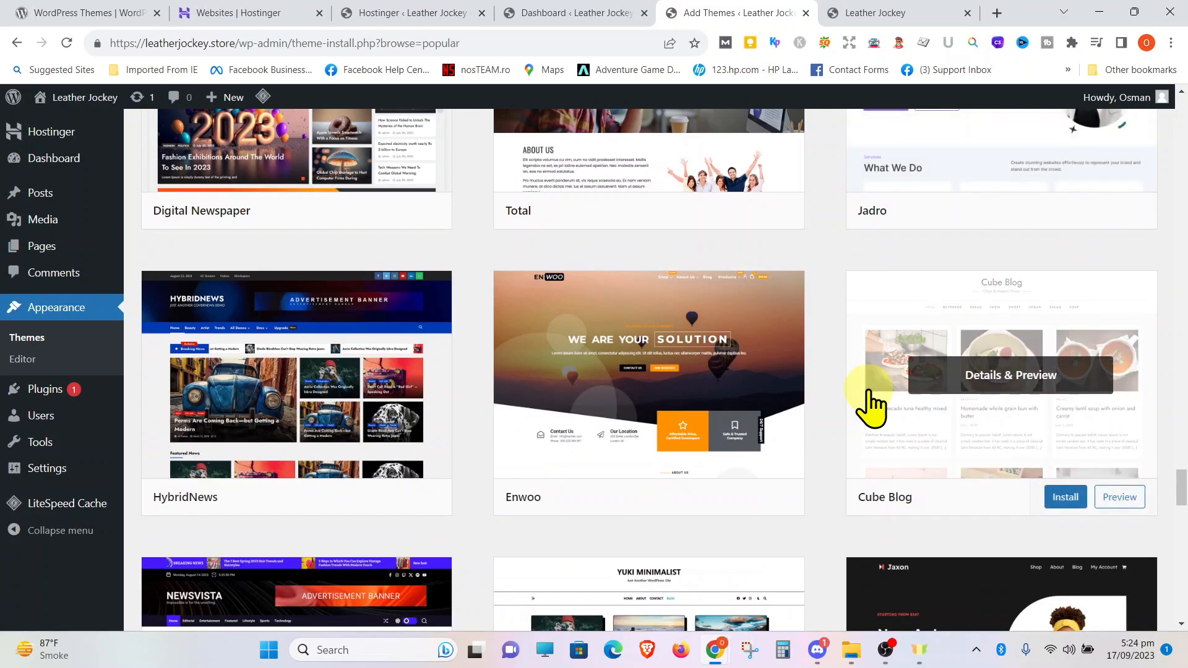
{"action": "scroll", "coordinate": [871, 403], "scroll_direction": "down", "scroll_amount": 2}
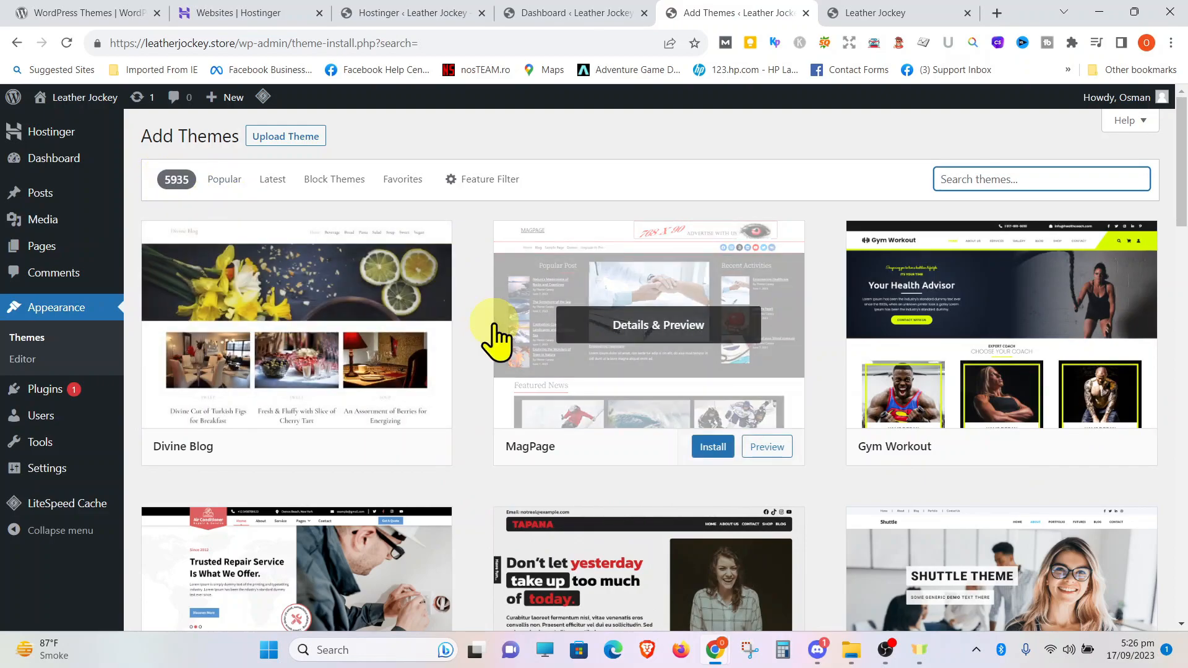
- Search the available themes for "coffee" and examine the coffee-related designs
{"action": "scroll", "coordinate": [518, 371], "scroll_direction": "down", "scroll_amount": 6}
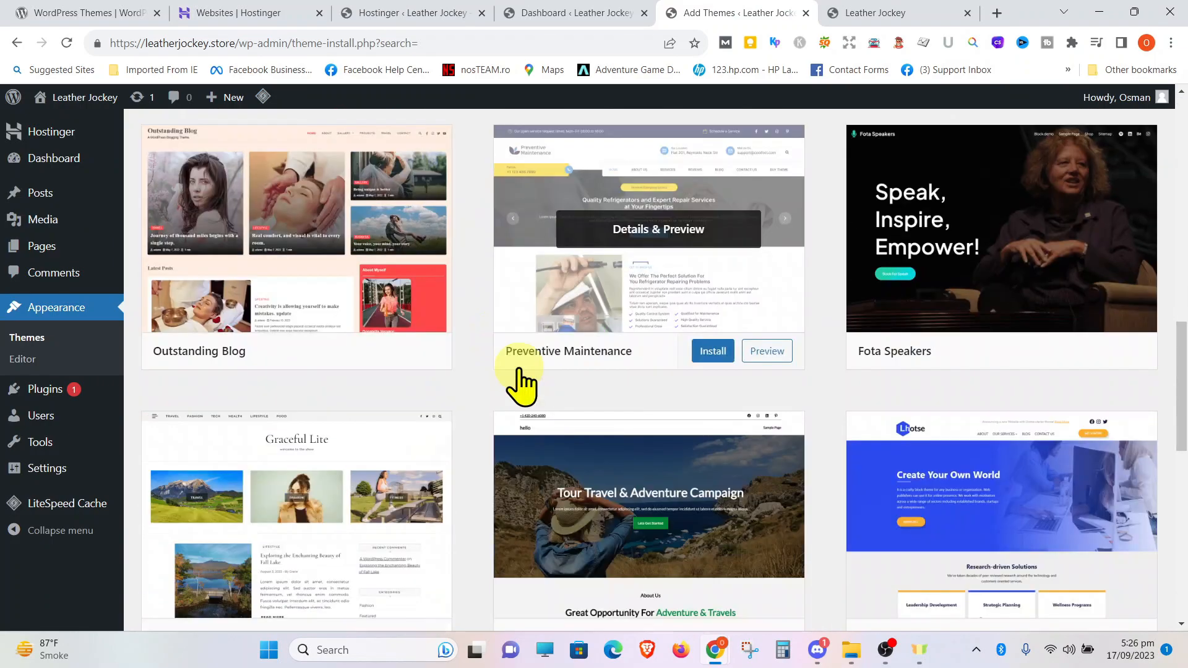
{"action": "scroll", "coordinate": [517, 384], "scroll_direction": "up", "scroll_amount": 6}
{"action": "left_click", "coordinate": [985, 178]}
{"action": "type", "text": "coffee"}
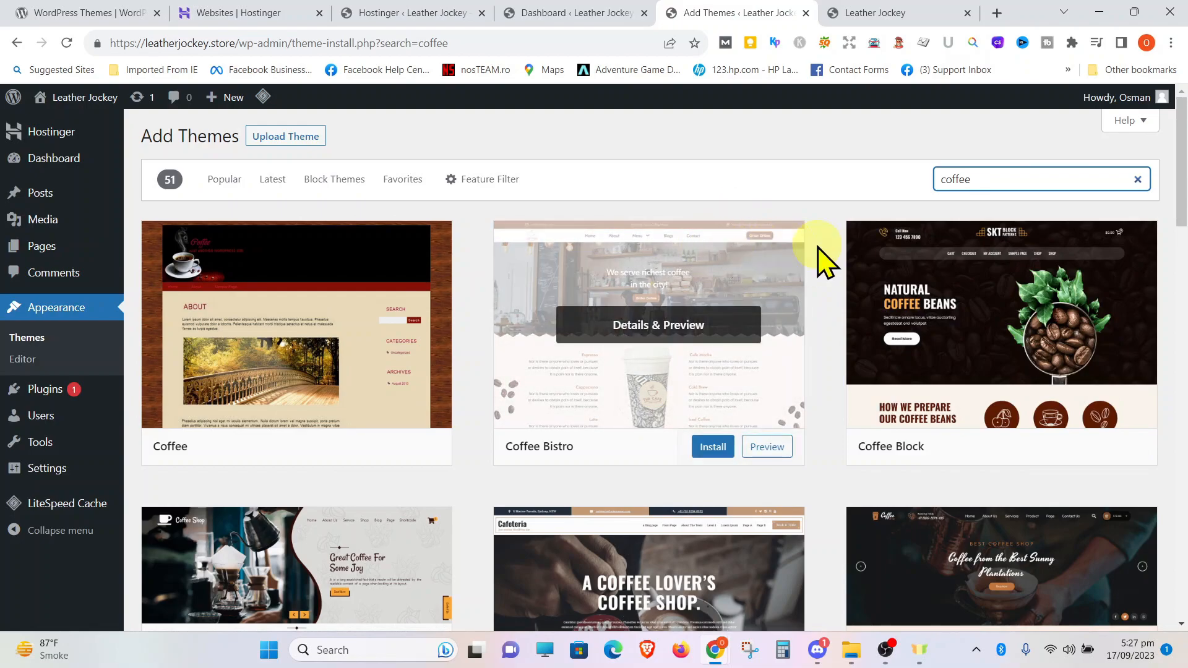
{"action": "scroll", "coordinate": [829, 254], "scroll_direction": "down", "scroll_amount": 2}
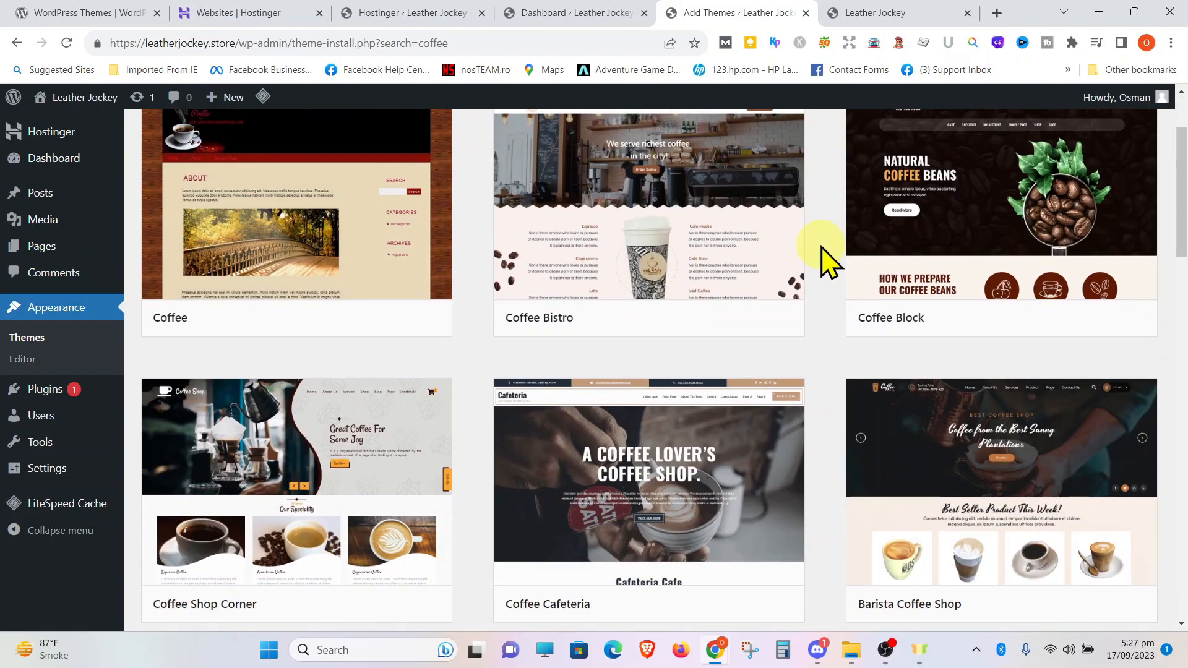
{"action": "scroll", "coordinate": [828, 266], "scroll_direction": "down", "scroll_amount": 2}
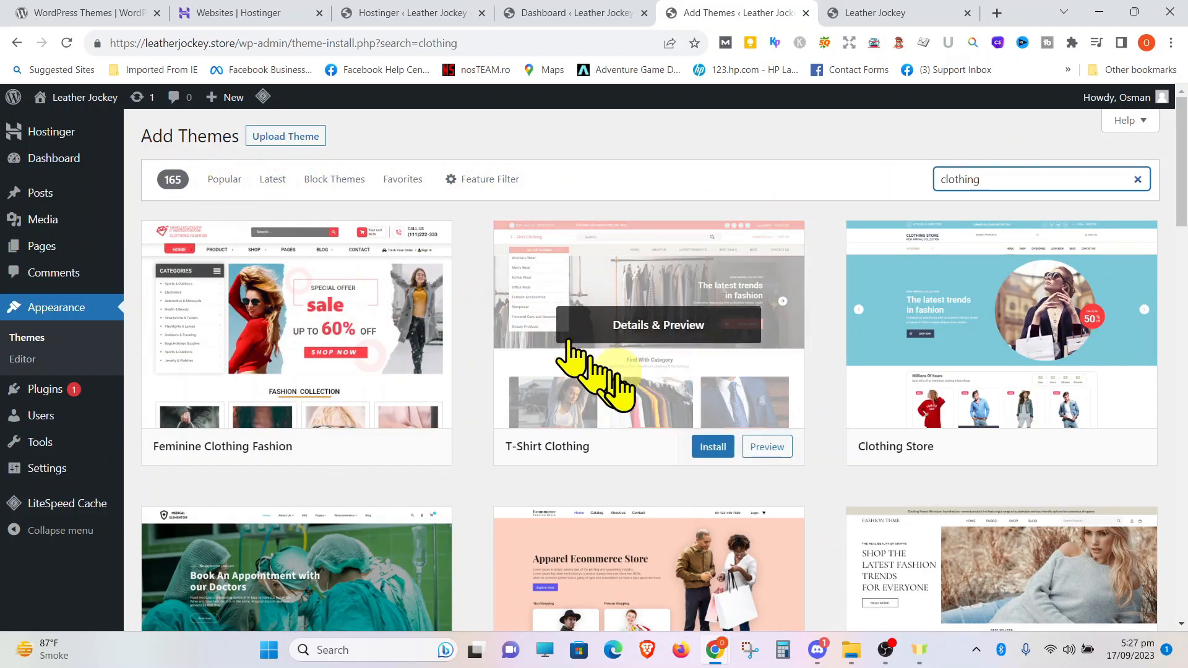
- Search the themes for "clothing" and look through the matching store and business designs
{"action": "scroll", "coordinate": [615, 390], "scroll_direction": "down", "scroll_amount": 5}
{"action": "scroll", "coordinate": [619, 388], "scroll_direction": "down", "scroll_amount": 10}
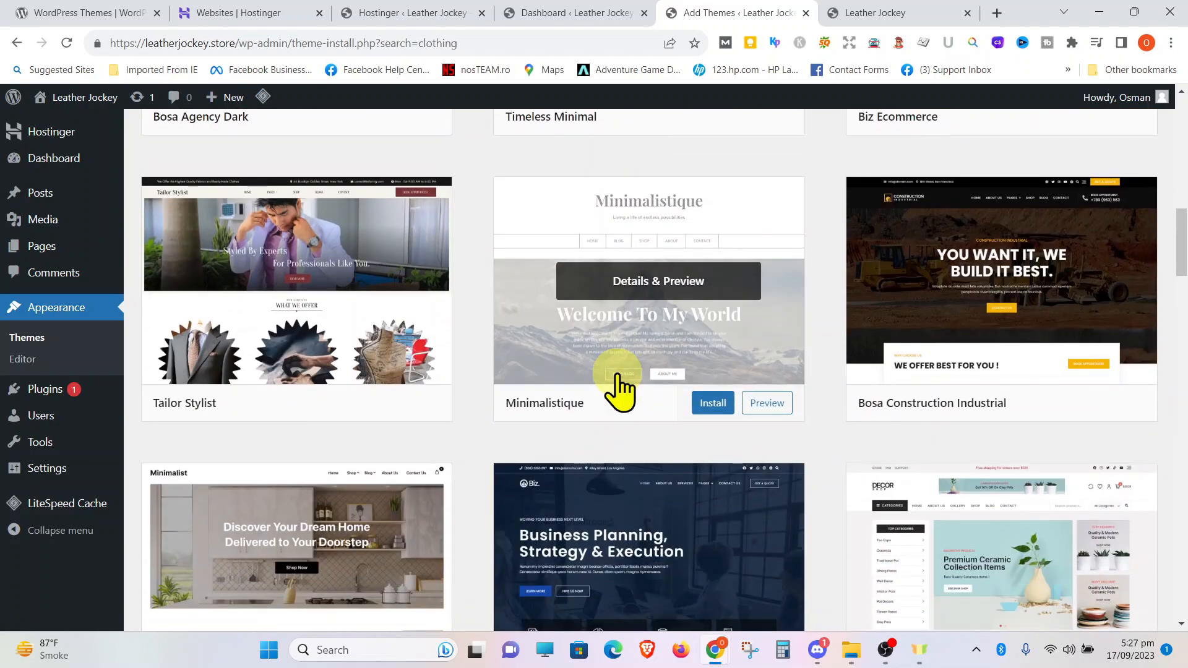
{"action": "scroll", "coordinate": [618, 378], "scroll_direction": "down", "scroll_amount": 6}
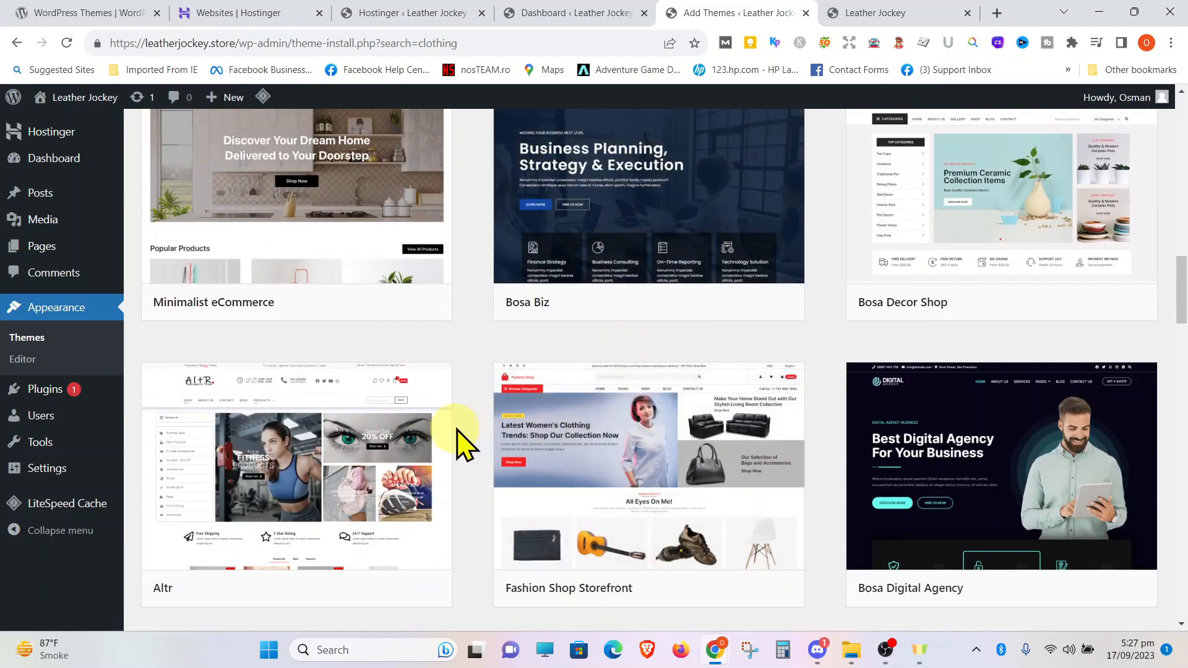
{"action": "scroll", "coordinate": [434, 449], "scroll_direction": "down", "scroll_amount": 6}
{"action": "scroll", "coordinate": [576, 477], "scroll_direction": "up", "scroll_amount": 7}
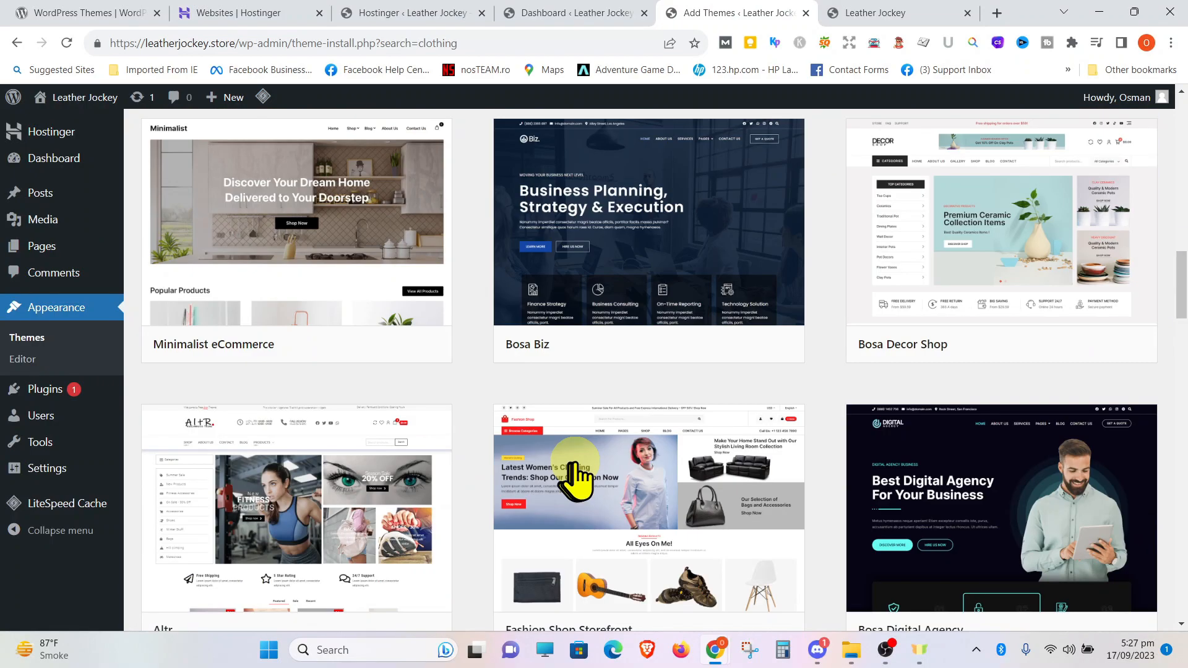
{"action": "scroll", "coordinate": [575, 477], "scroll_direction": "up", "scroll_amount": 15}
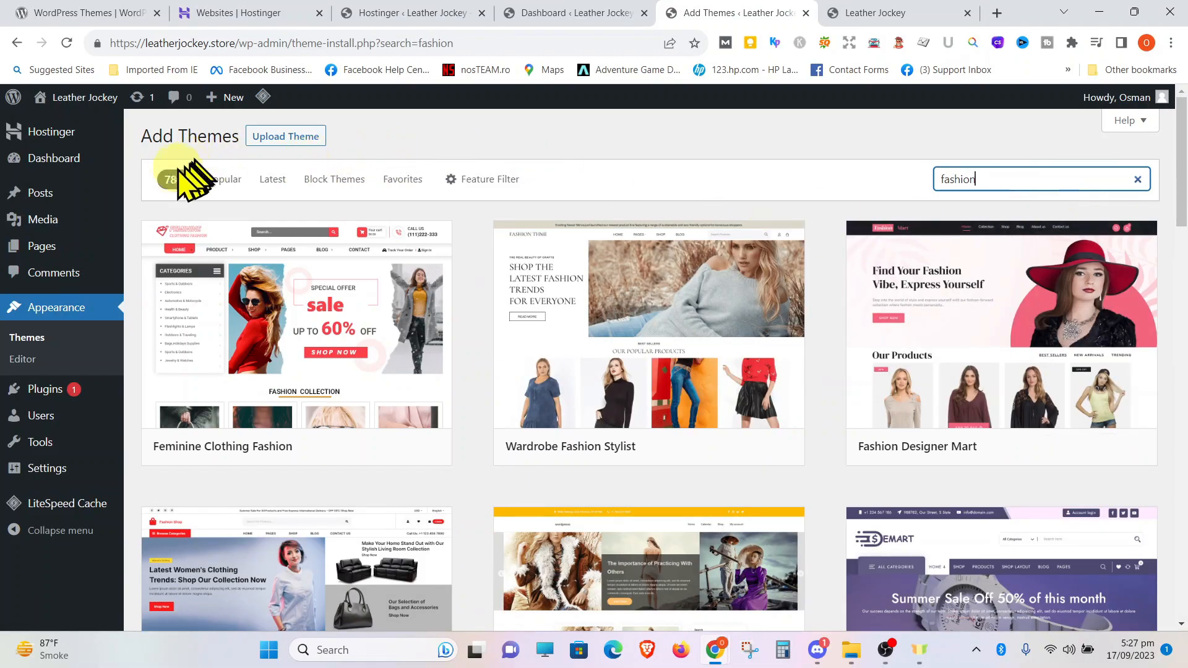
- Search the themes for "fashion" and look through the matching designs
{"action": "scroll", "coordinate": [665, 368], "scroll_direction": "down", "scroll_amount": 3}
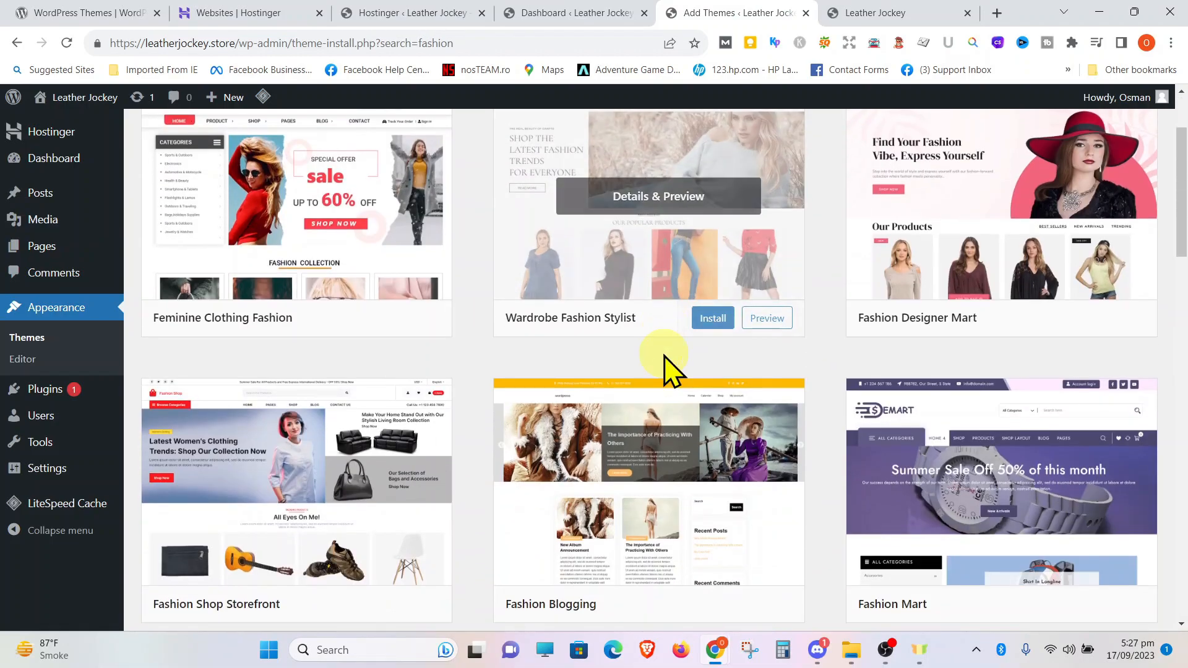
{"action": "scroll", "coordinate": [663, 355], "scroll_direction": "down", "scroll_amount": 8}
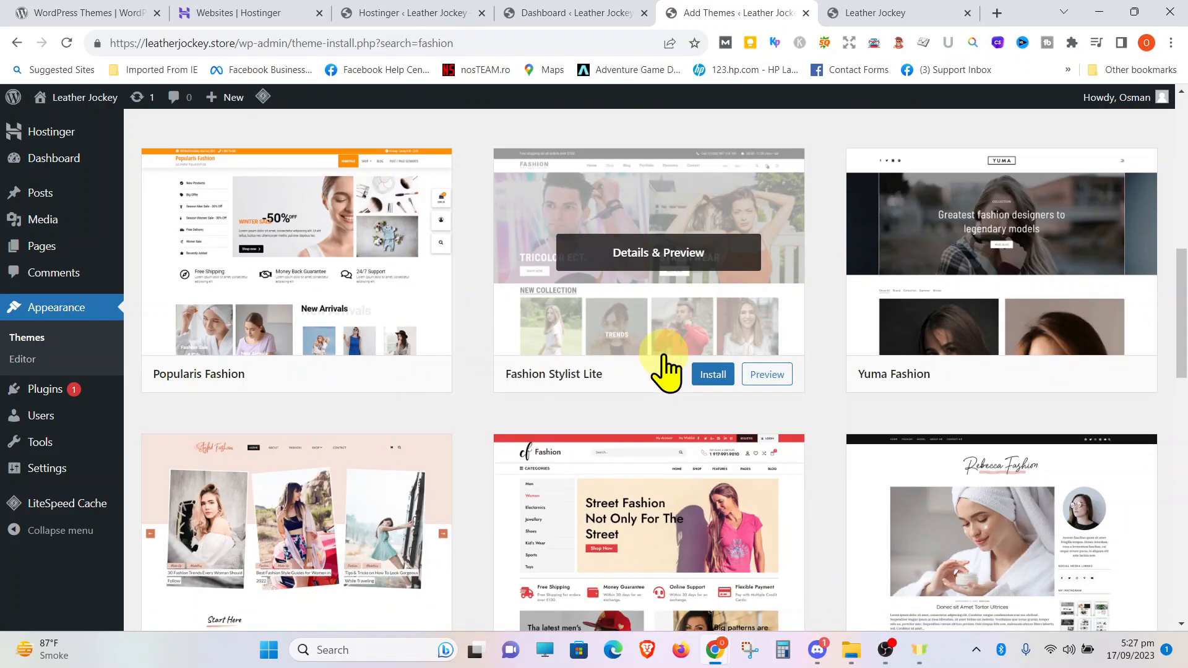
{"action": "scroll", "coordinate": [663, 355], "scroll_direction": "down", "scroll_amount": 10}
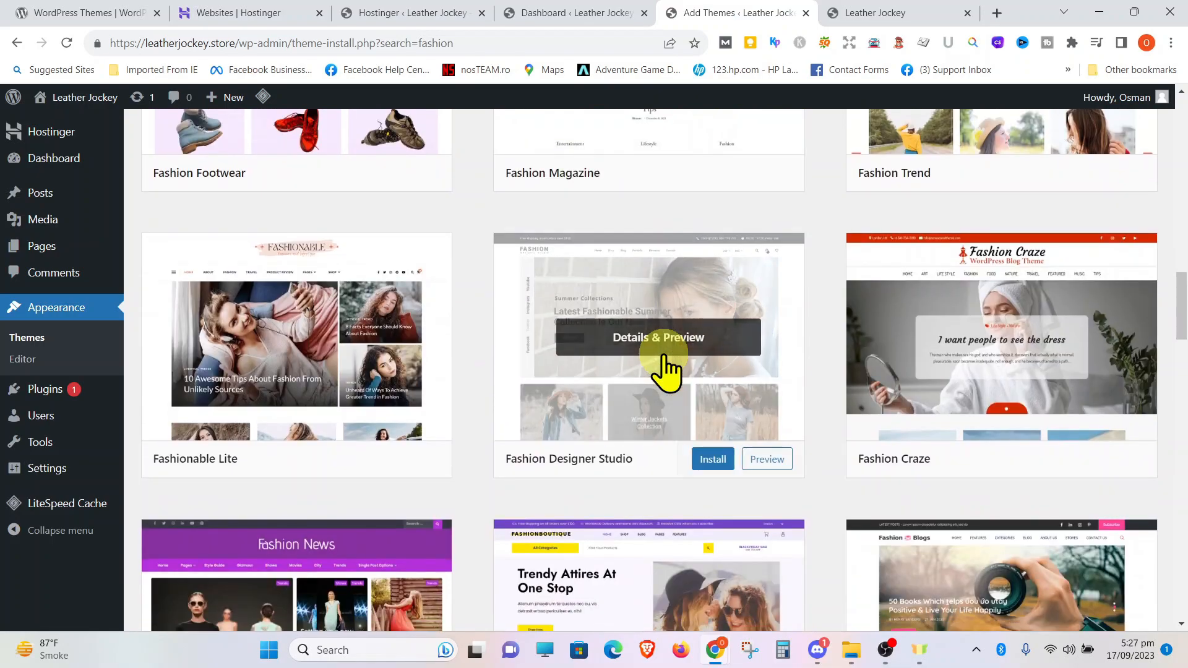
{"action": "scroll", "coordinate": [681, 369], "scroll_direction": "down", "scroll_amount": 4}
{"action": "scroll", "coordinate": [810, 425], "scroll_direction": "up", "scroll_amount": 20}
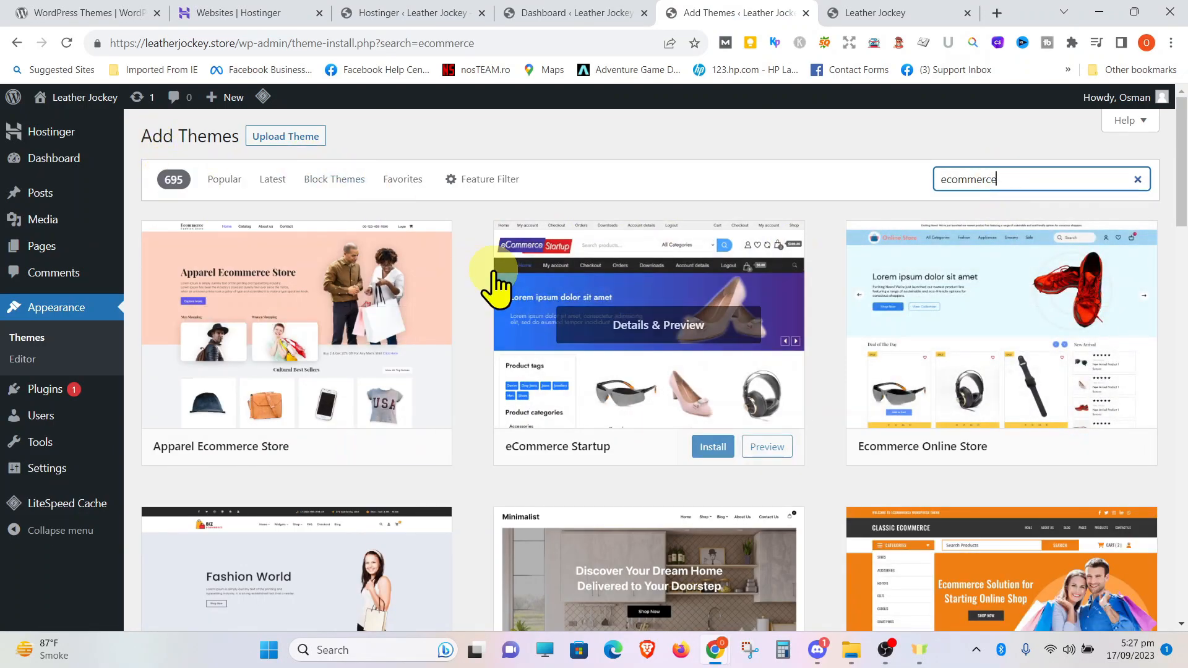
- Search the themes for "ecommerce" and review the matching online store designs
{"action": "scroll", "coordinate": [638, 309], "scroll_direction": "down", "scroll_amount": 2}
{"action": "scroll", "coordinate": [641, 314], "scroll_direction": "down", "scroll_amount": 6}
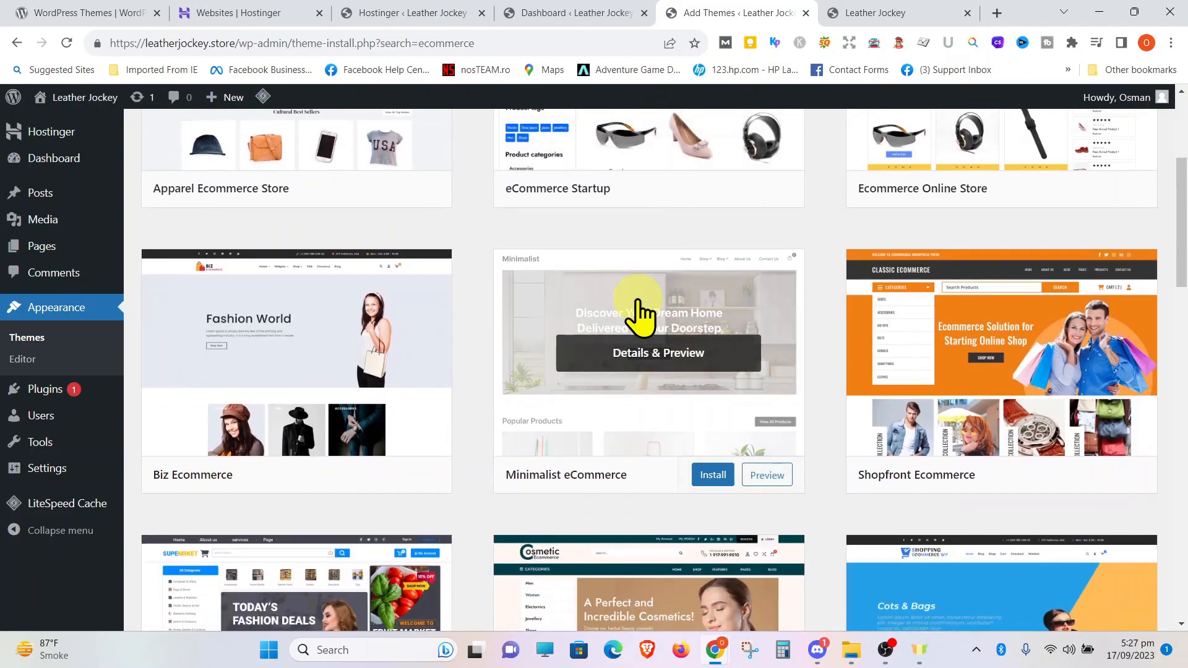
{"action": "scroll", "coordinate": [638, 302], "scroll_direction": "down", "scroll_amount": 8}
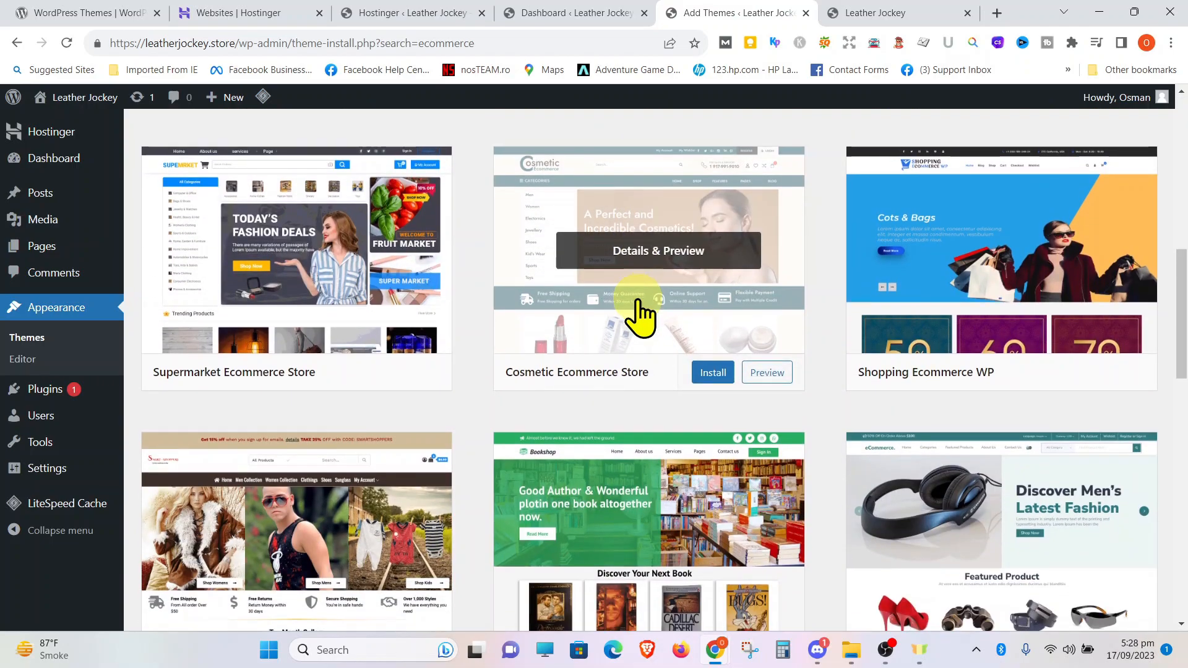
{"action": "scroll", "coordinate": [681, 304], "scroll_direction": "down", "scroll_amount": 6}
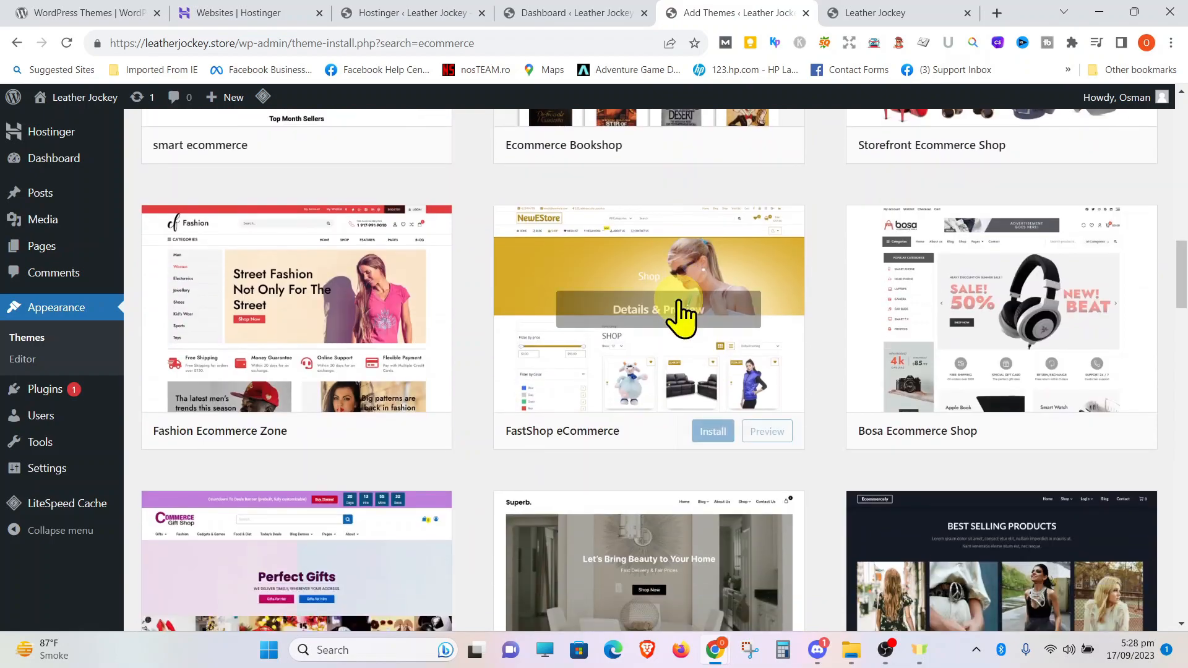
{"action": "scroll", "coordinate": [680, 303], "scroll_direction": "down", "scroll_amount": 3}
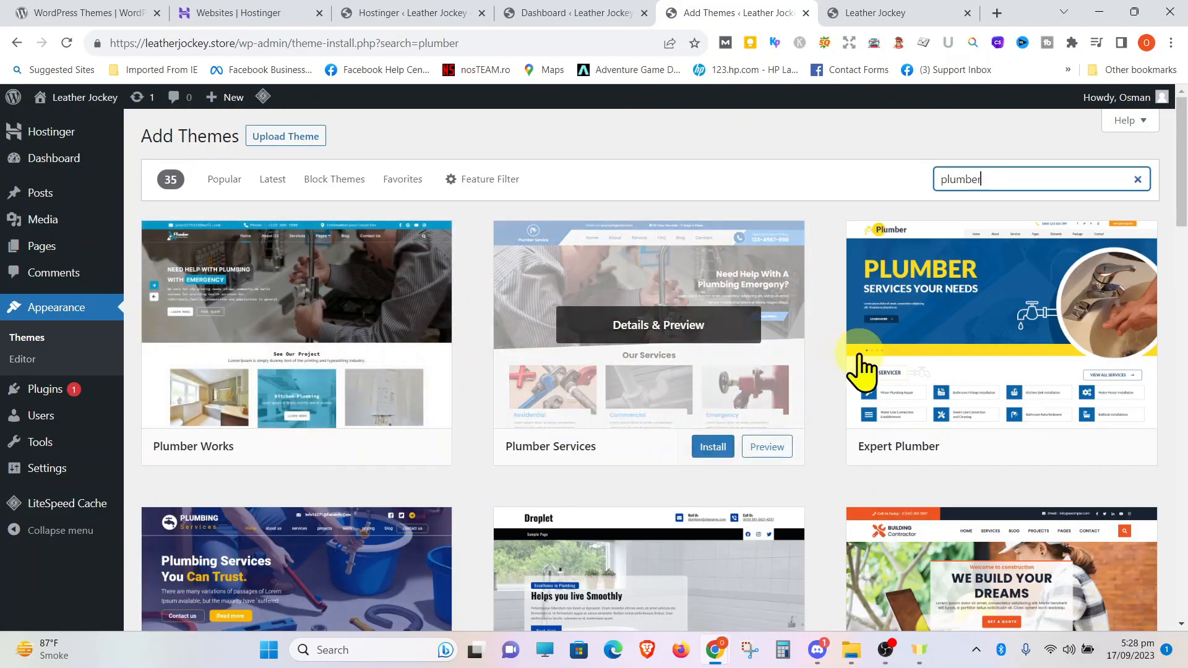
- Search the themes for "plumber" and "digital marketing agency" and look through the matching designs
{"action": "scroll", "coordinate": [864, 368], "scroll_direction": "down", "scroll_amount": 1}
{"action": "scroll", "coordinate": [864, 368], "scroll_direction": "down", "scroll_amount": 11}
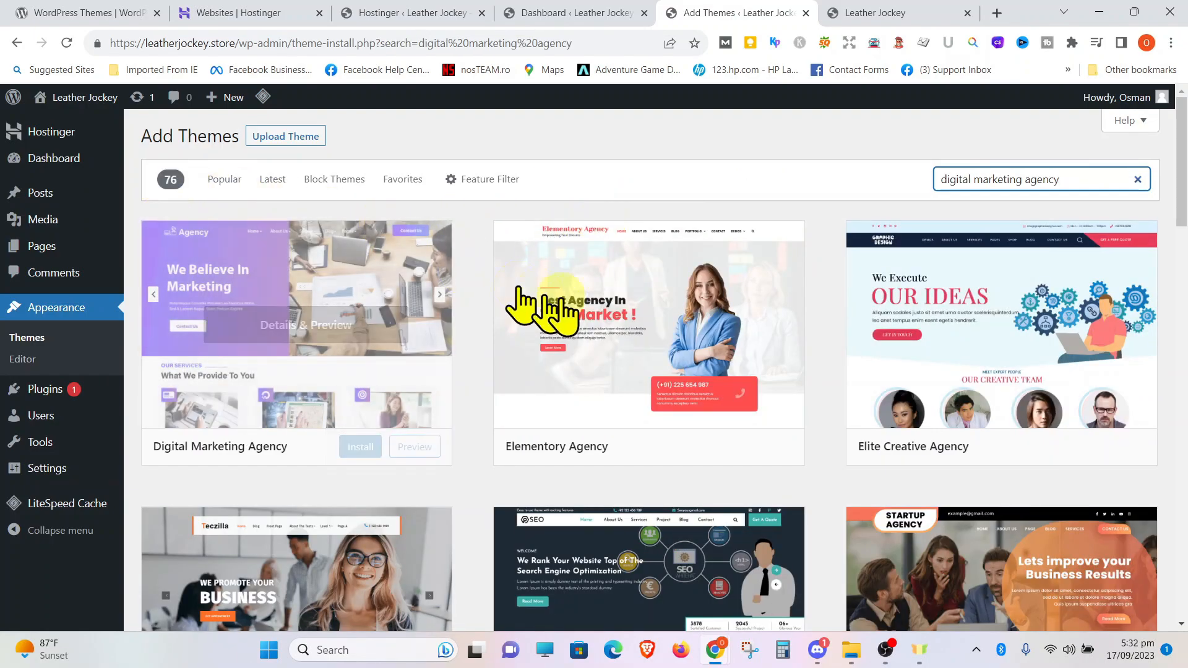
{"action": "mouse_move", "coordinate": [600, 297]}
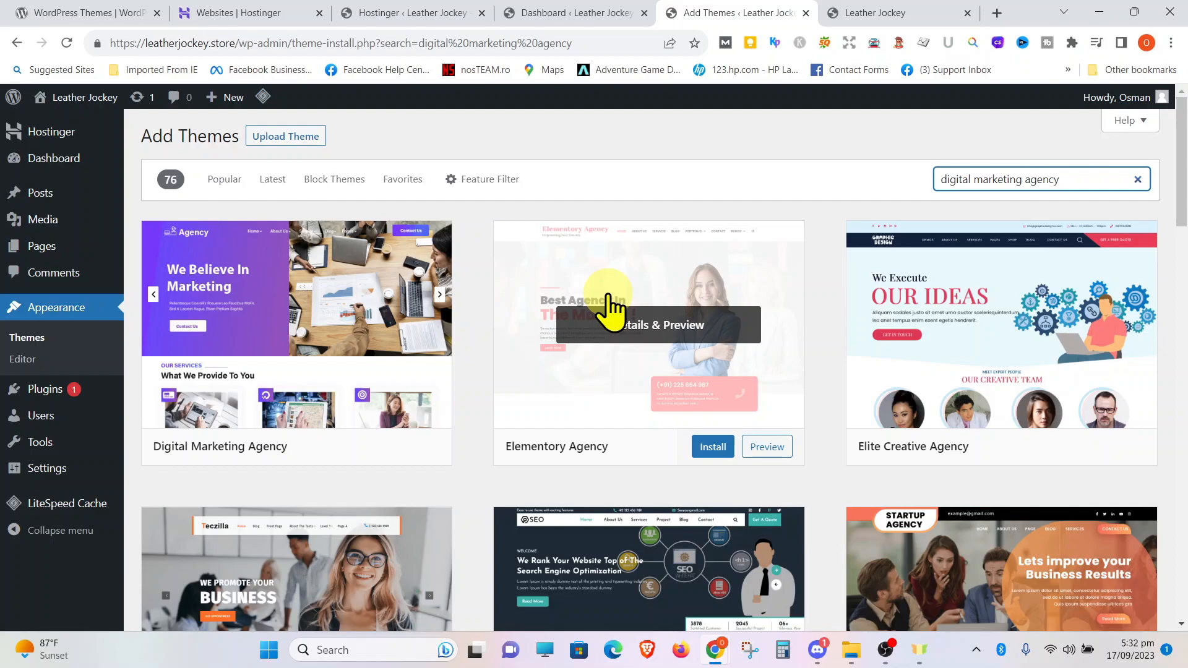
{"action": "scroll", "coordinate": [610, 303], "scroll_direction": "down", "scroll_amount": 8}
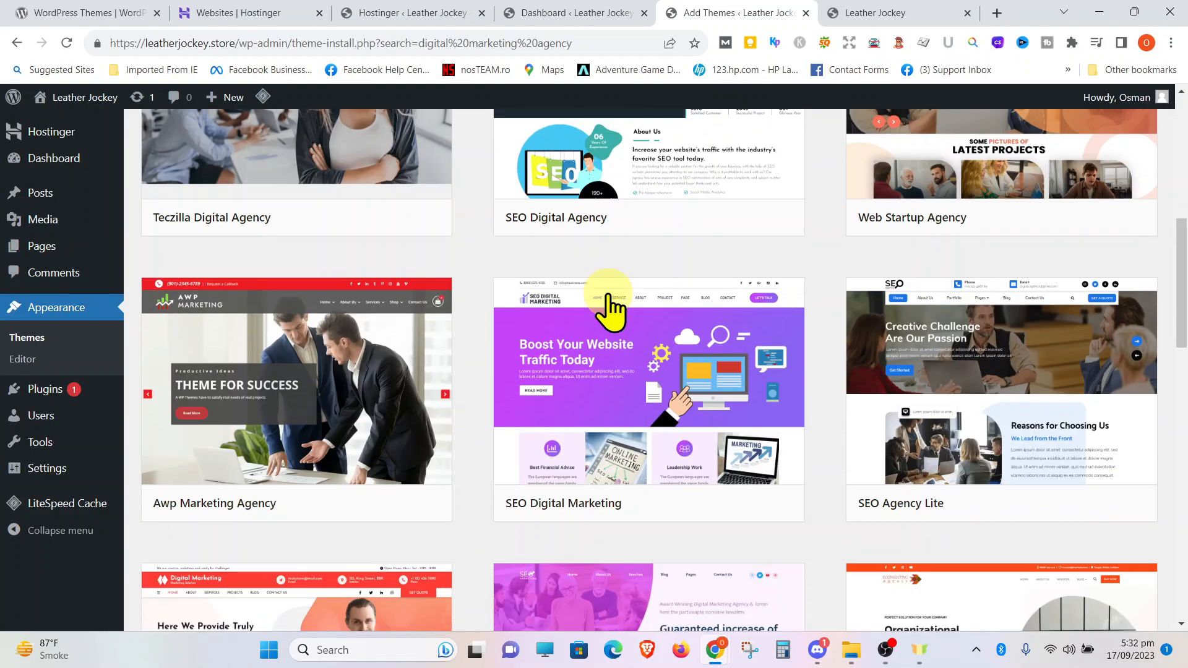
{"action": "scroll", "coordinate": [610, 303], "scroll_direction": "down", "scroll_amount": 10}
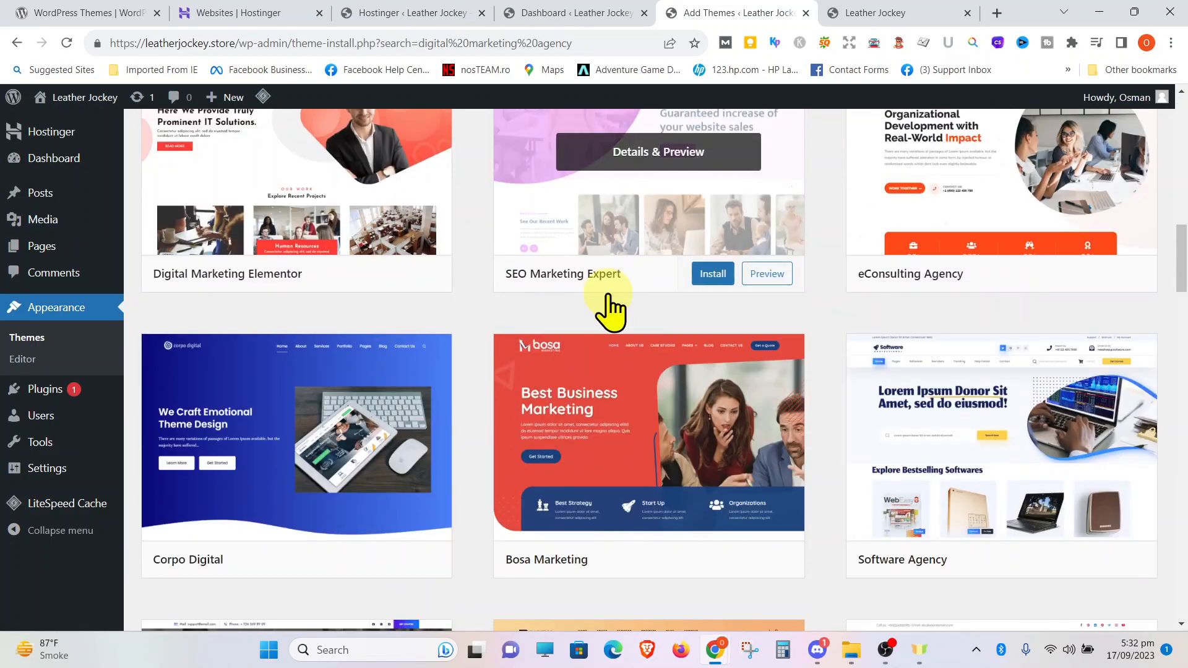
{"action": "scroll", "coordinate": [610, 306], "scroll_direction": "down", "scroll_amount": 2}
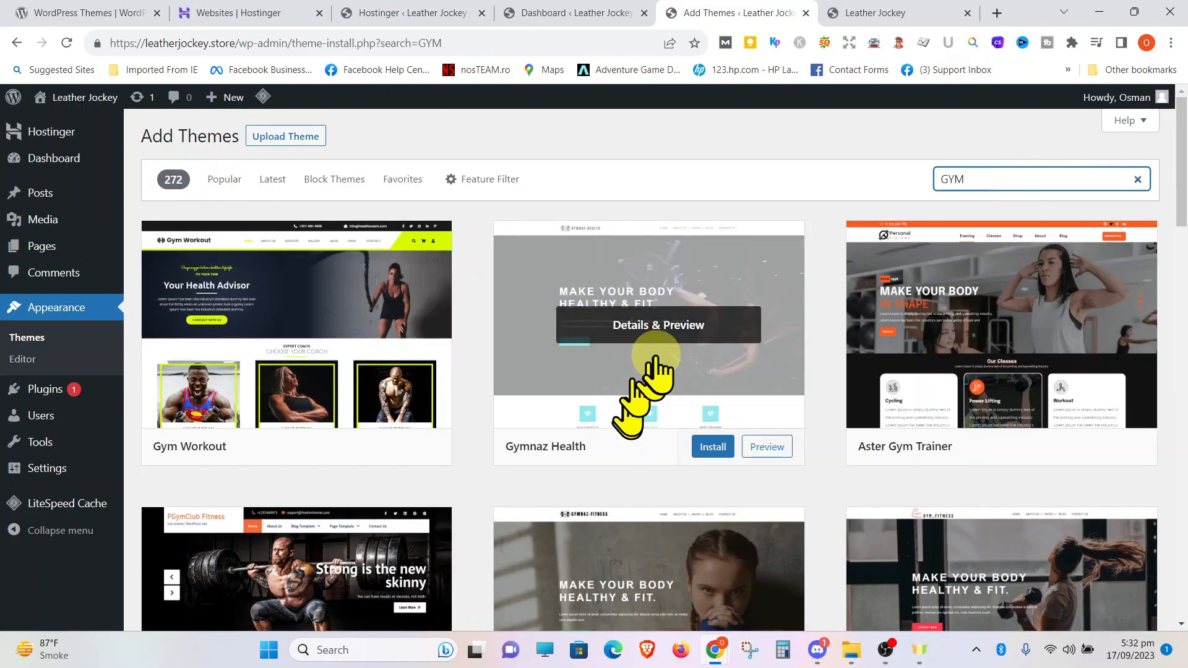
- Search the themes for "GYM" and look through the matching fitness designs
{"action": "scroll", "coordinate": [745, 359], "scroll_direction": "down", "scroll_amount": 2}
{"action": "scroll", "coordinate": [762, 354], "scroll_direction": "down", "scroll_amount": 7}
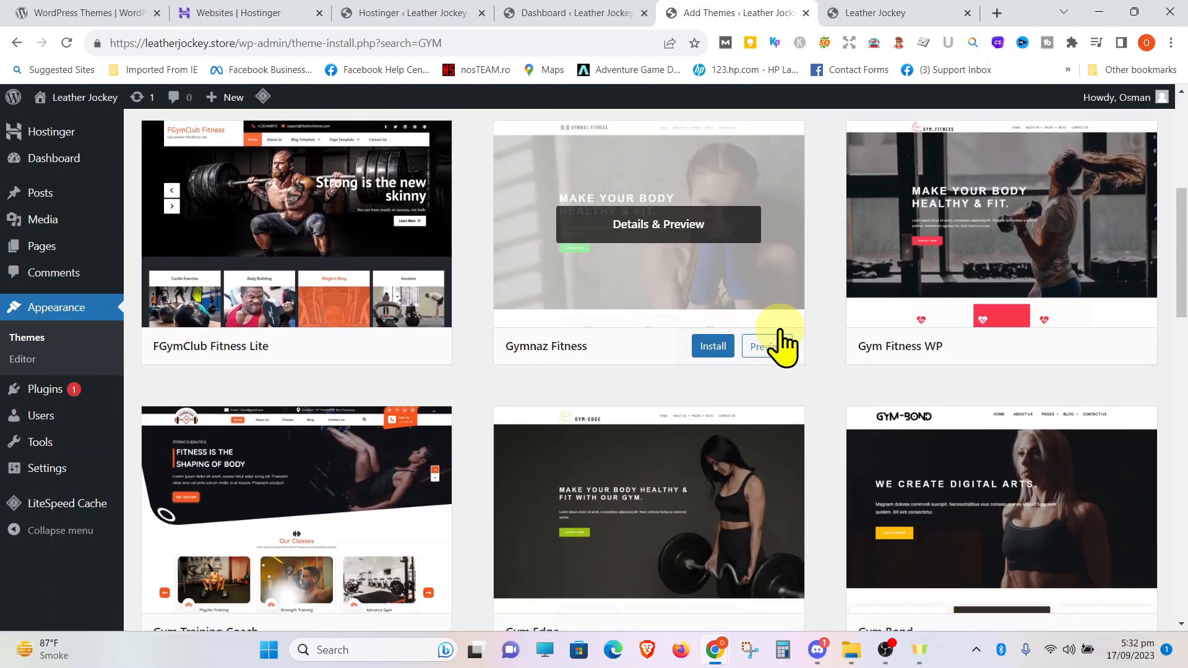
{"action": "scroll", "coordinate": [782, 347], "scroll_direction": "down", "scroll_amount": 2}
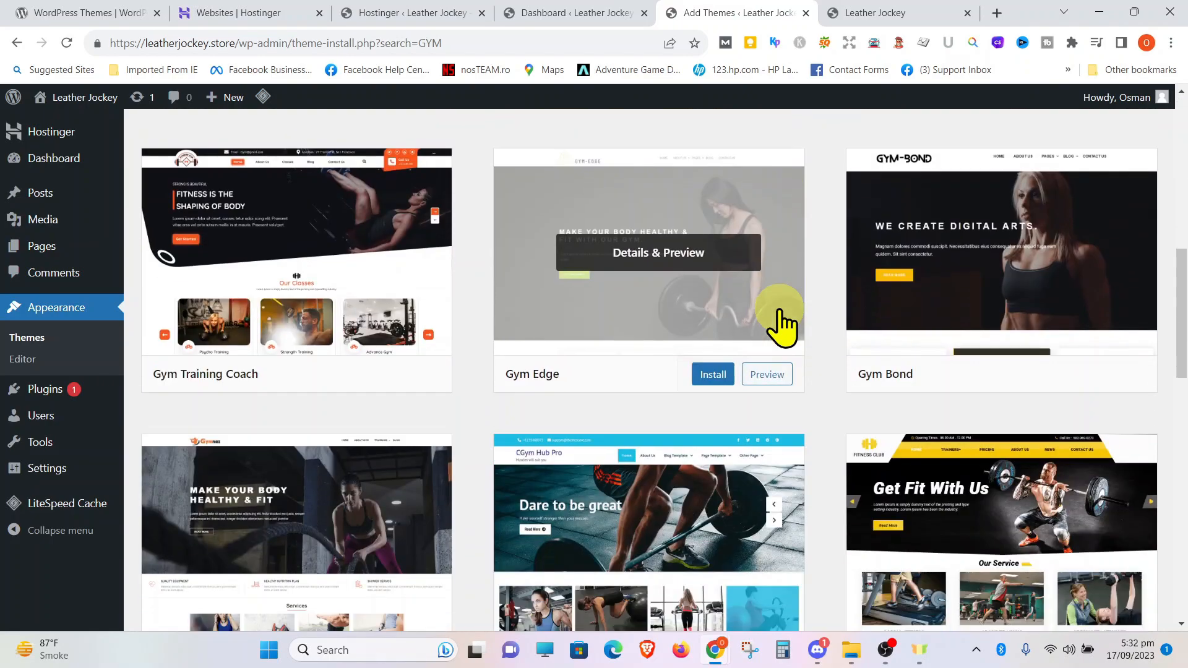
{"action": "scroll", "coordinate": [617, 412], "scroll_direction": "down", "scroll_amount": 2}
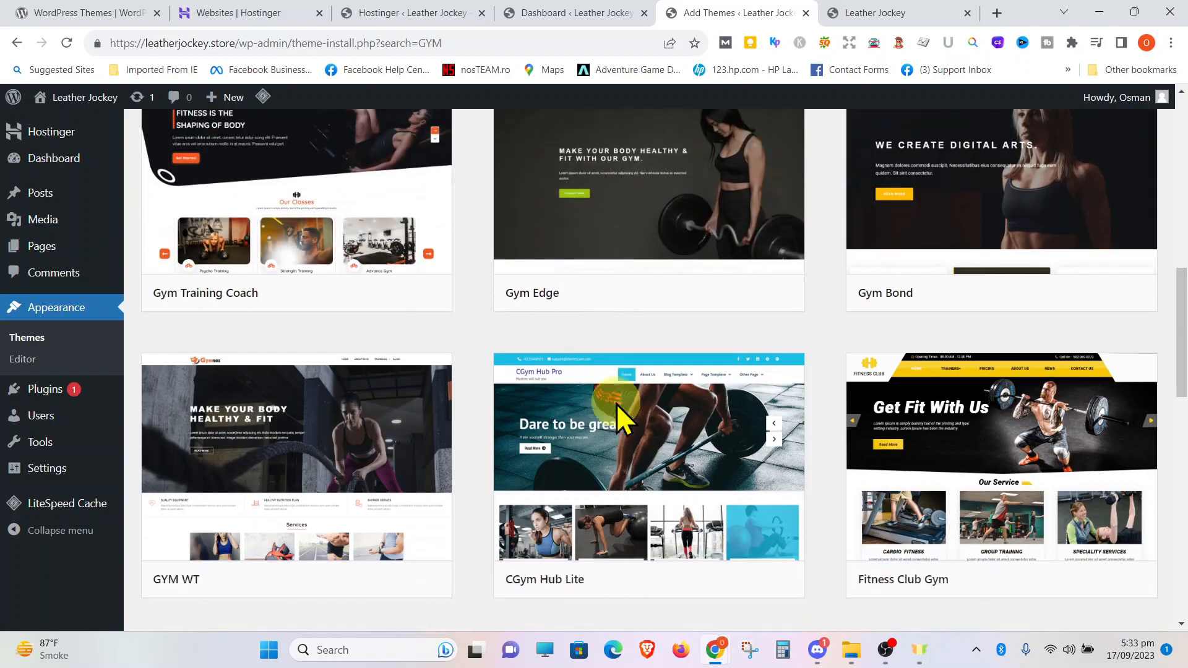
{"action": "scroll", "coordinate": [616, 409], "scroll_direction": "down", "scroll_amount": 4}
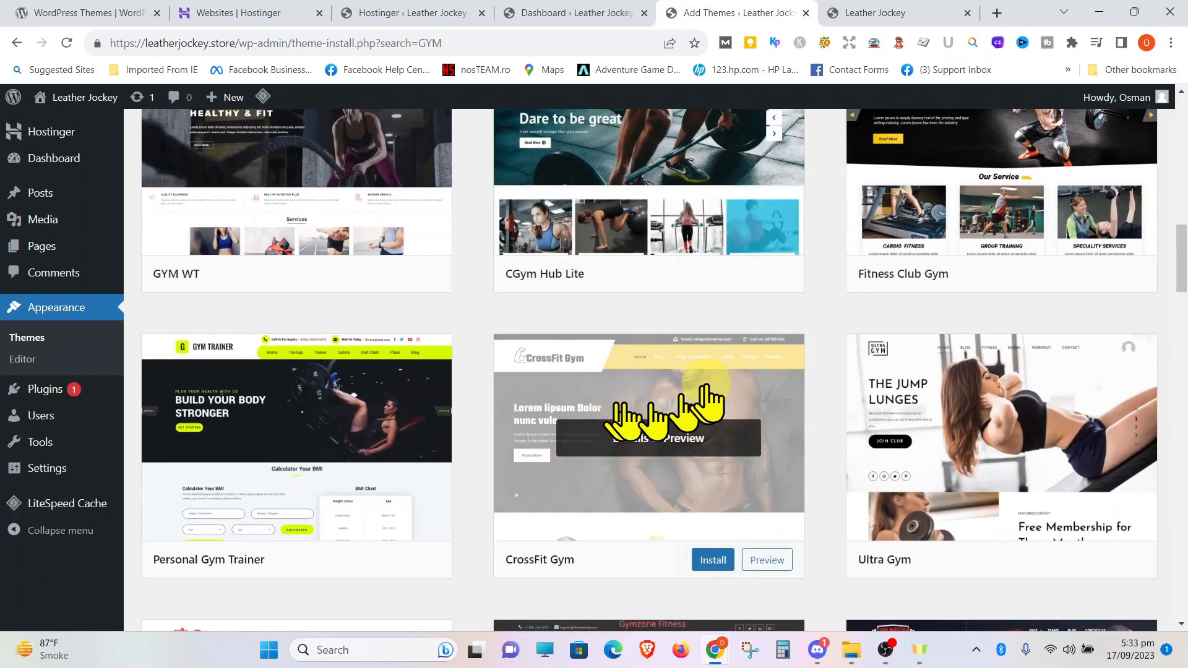
- View the current Leather Jockey home page for comparison, and return to browse more of the gym themes
{"action": "left_click", "coordinate": [874, 14]}
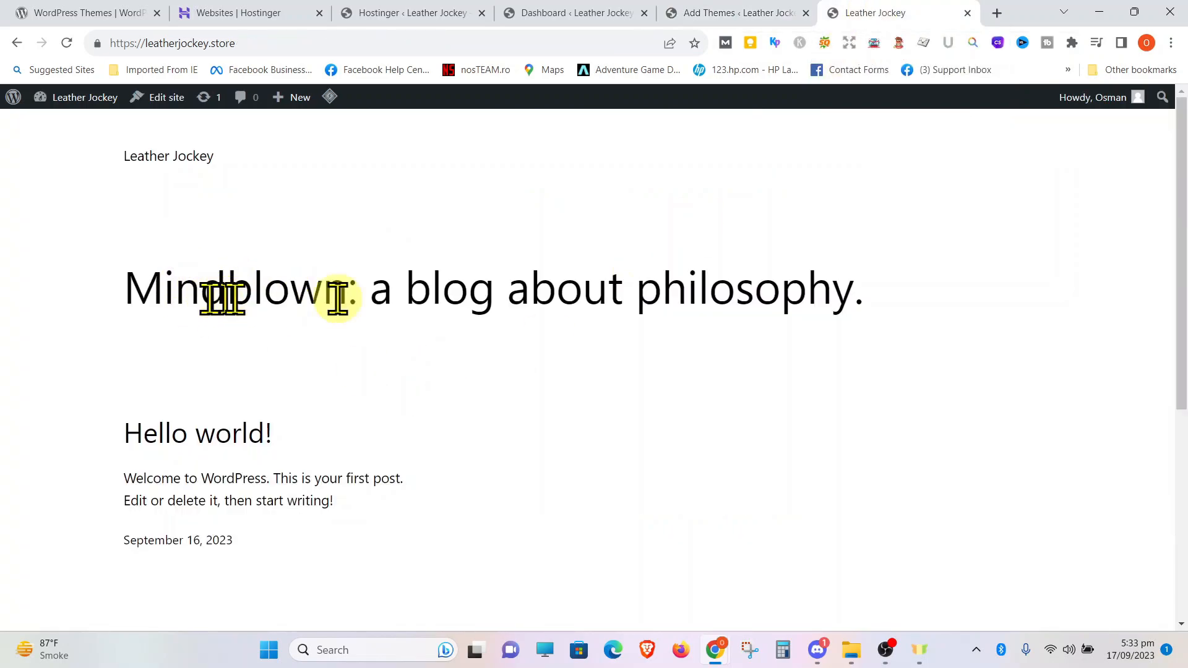
{"action": "left_click", "coordinate": [702, 13]}
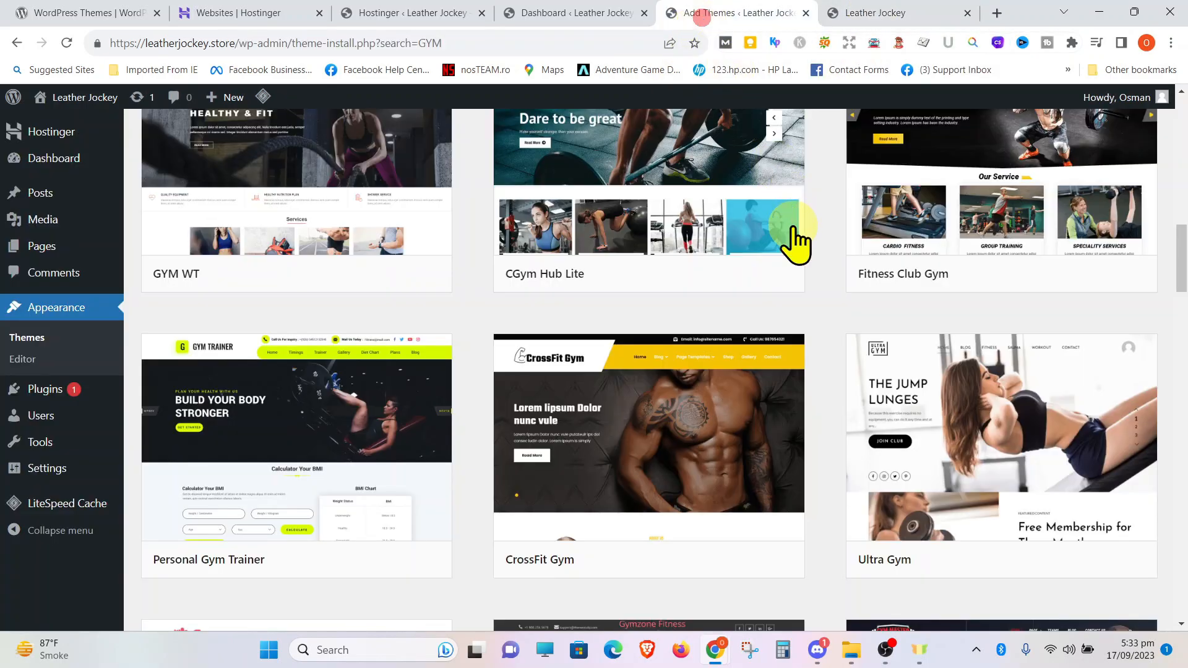
{"action": "scroll", "coordinate": [721, 322], "scroll_direction": "down", "scroll_amount": 9}
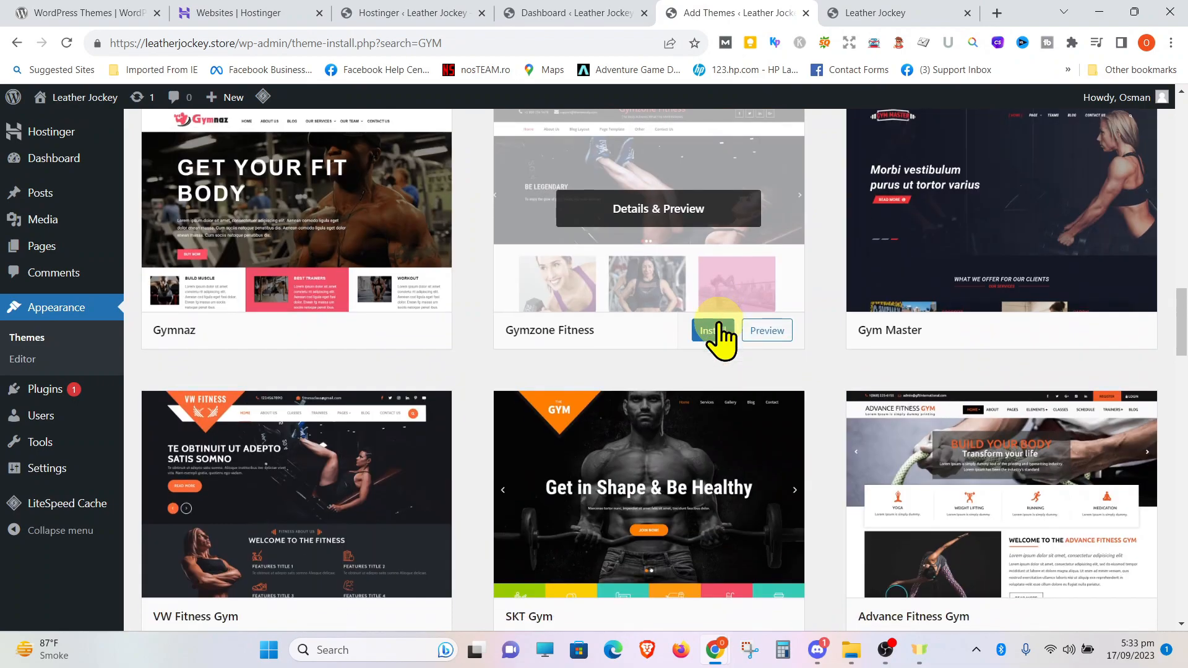
{"action": "scroll", "coordinate": [721, 322], "scroll_direction": "up", "scroll_amount": 20}
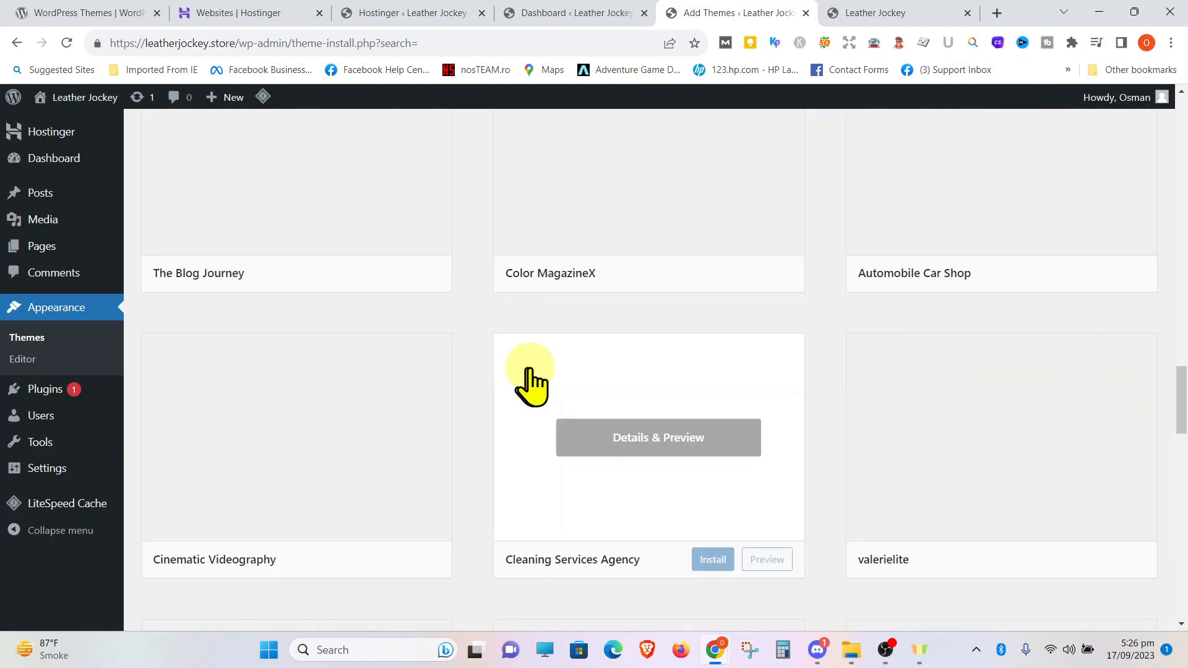
- Search the full theme directory for "clothing" and look through the matching designs
{"action": "scroll", "coordinate": [531, 374], "scroll_direction": "up", "scroll_amount": 20}
{"action": "scroll", "coordinate": [530, 374], "scroll_direction": "up", "scroll_amount": 5}
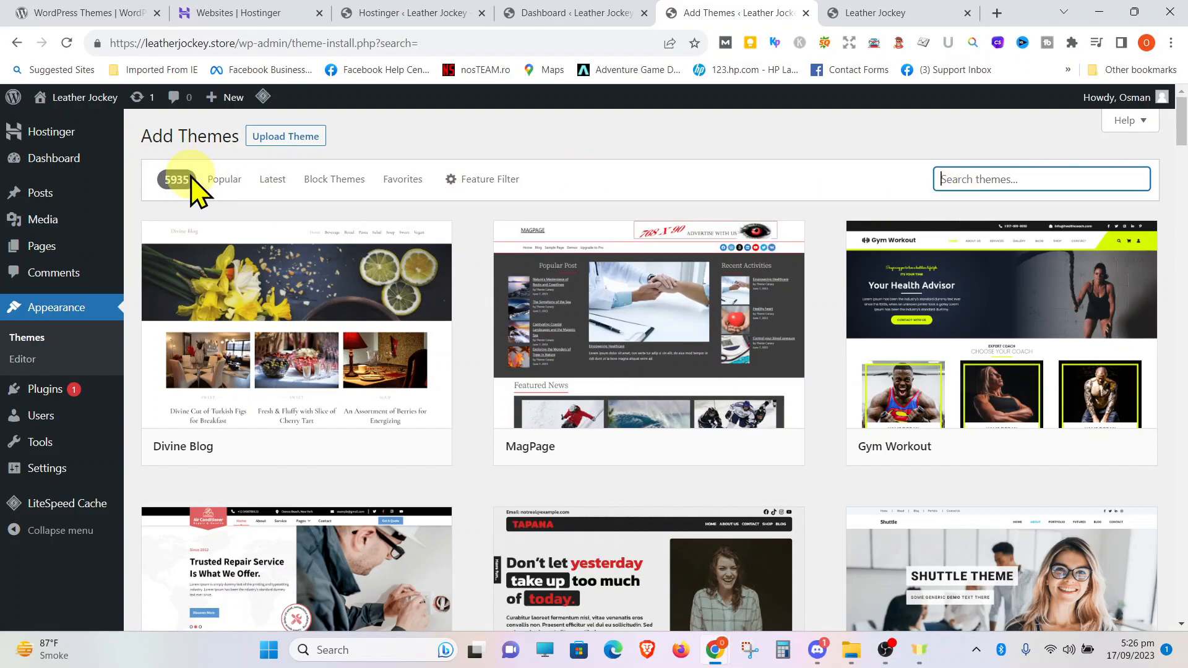
{"action": "left_click", "coordinate": [981, 179]}
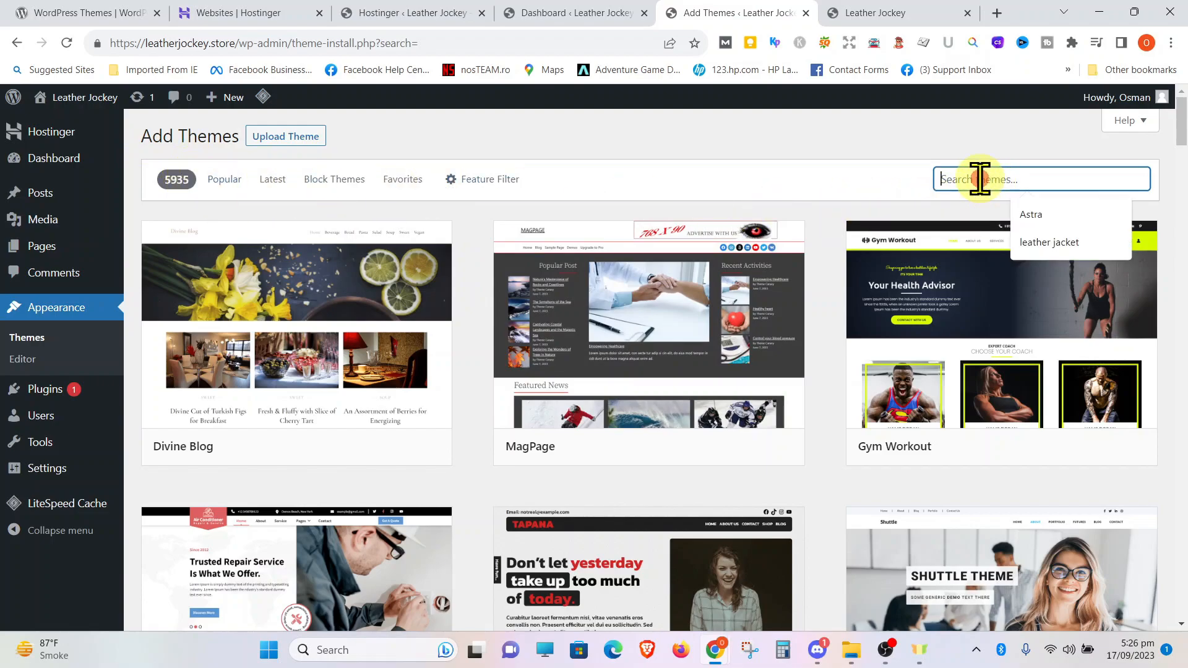
{"action": "left_click", "coordinate": [854, 167]}
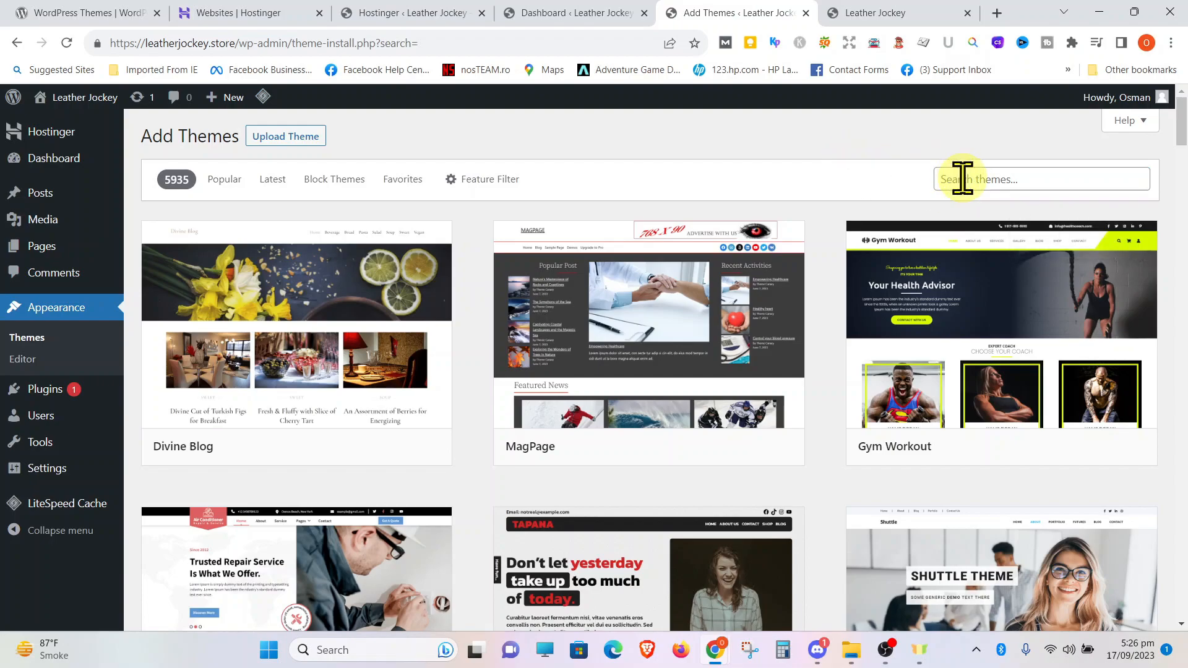
{"action": "left_click", "coordinate": [965, 179]}
{"action": "left_click", "coordinate": [846, 175]}
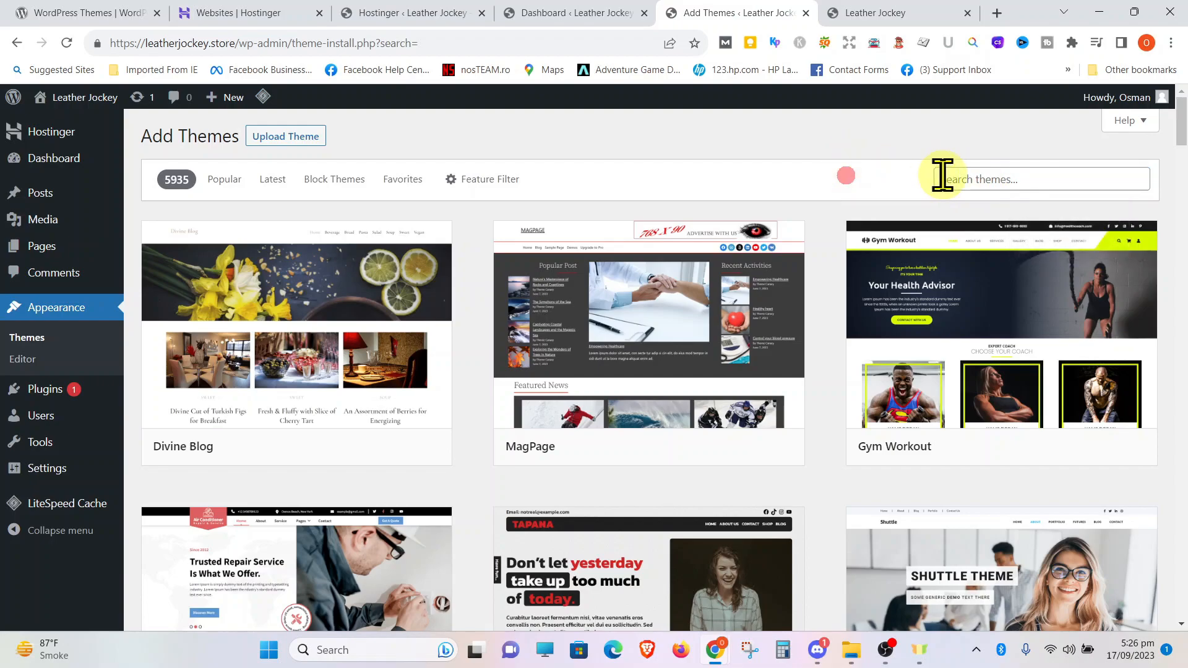
{"action": "left_click", "coordinate": [943, 178]}
{"action": "type", "text": "clothing"}
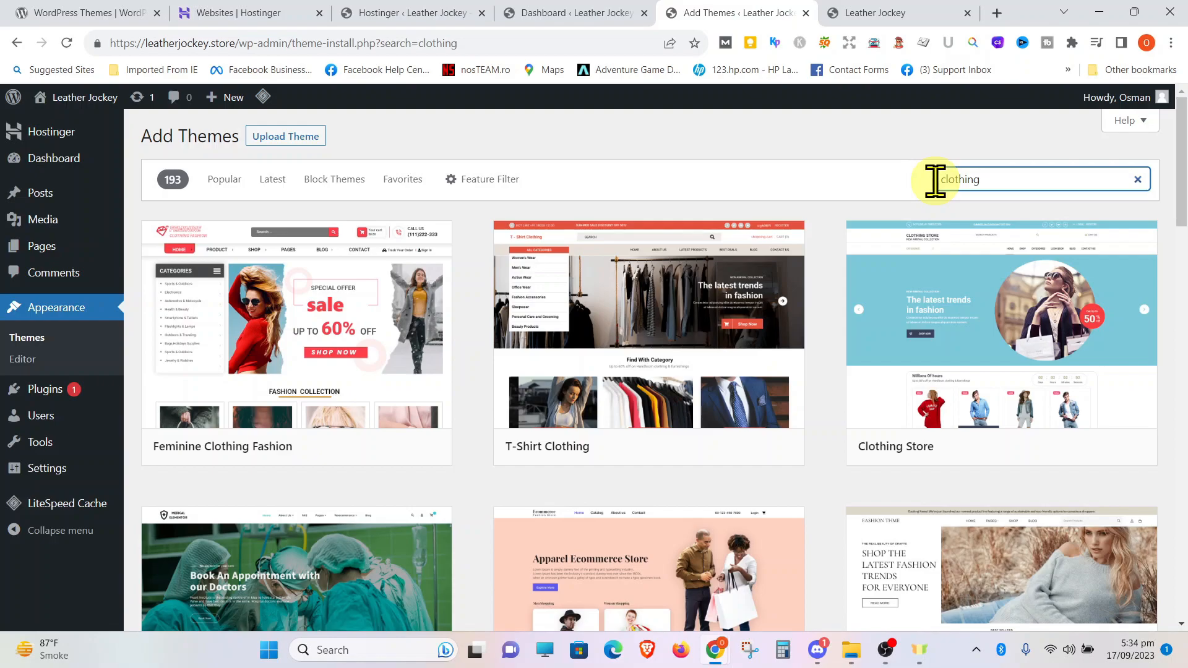
{"action": "scroll", "coordinate": [1034, 372], "scroll_direction": "down", "scroll_amount": 14}
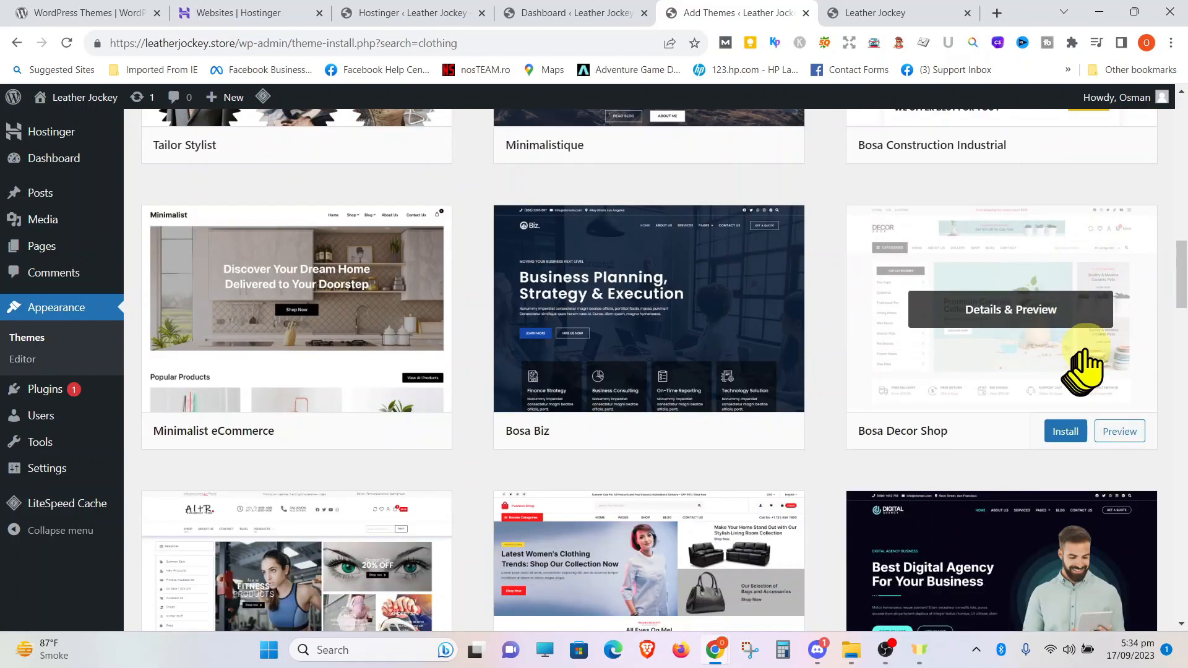
{"action": "scroll", "coordinate": [1086, 351], "scroll_direction": "down", "scroll_amount": 2}
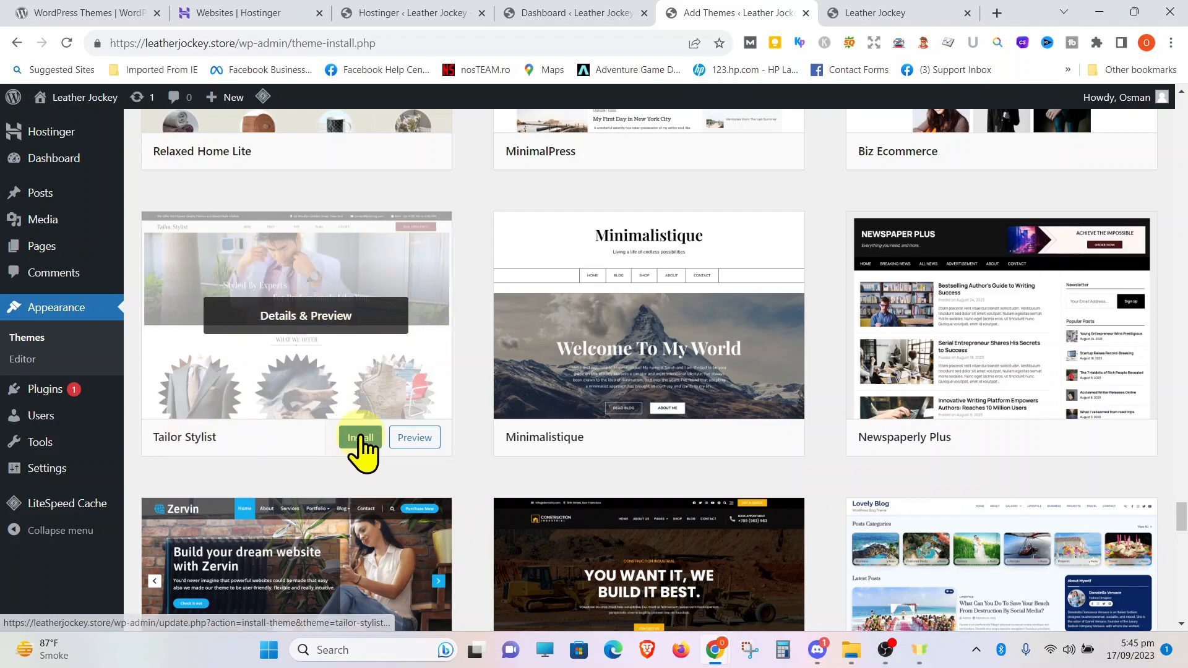
- Preview the Tailor Stylist theme, examine its demo page from header to footer, and close the preview
{"action": "left_click", "coordinate": [416, 438]}
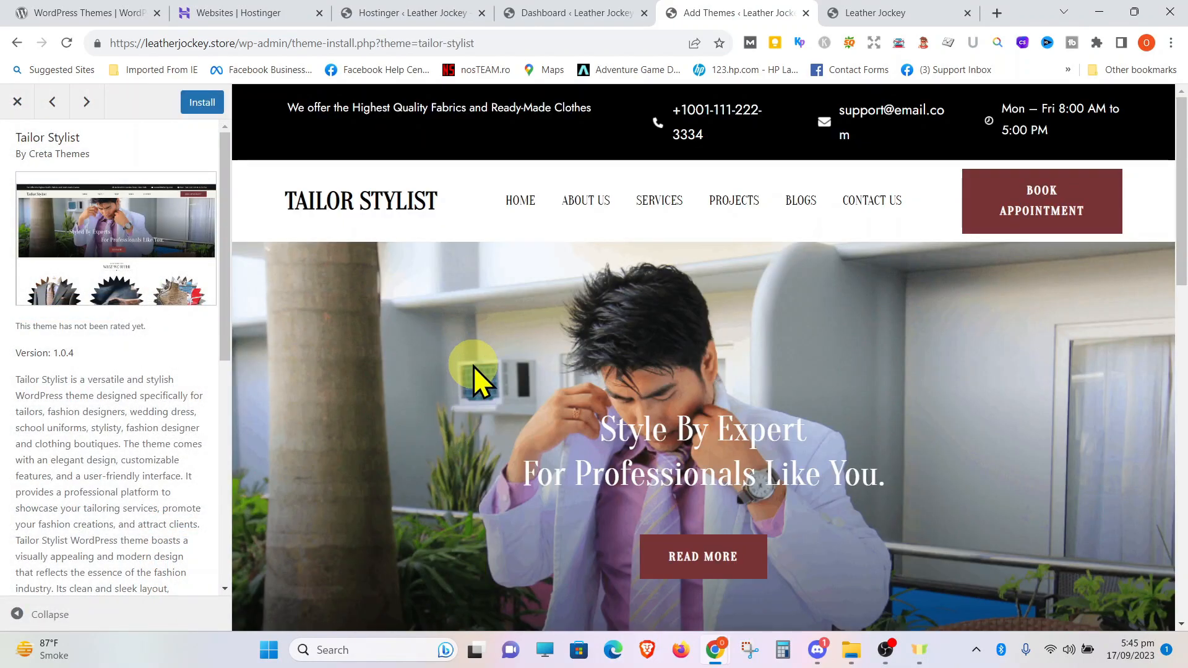
{"action": "scroll", "coordinate": [645, 331], "scroll_direction": "down", "scroll_amount": 6}
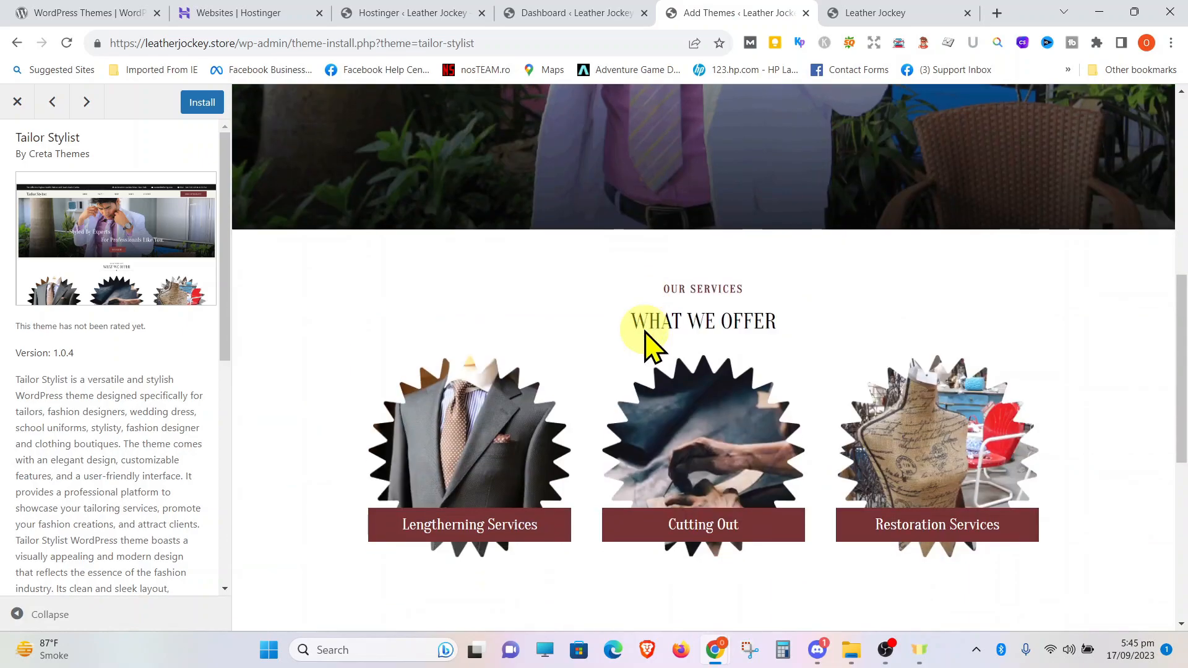
{"action": "scroll", "coordinate": [644, 332], "scroll_direction": "down", "scroll_amount": 4}
{"action": "scroll", "coordinate": [645, 332], "scroll_direction": "down", "scroll_amount": 3}
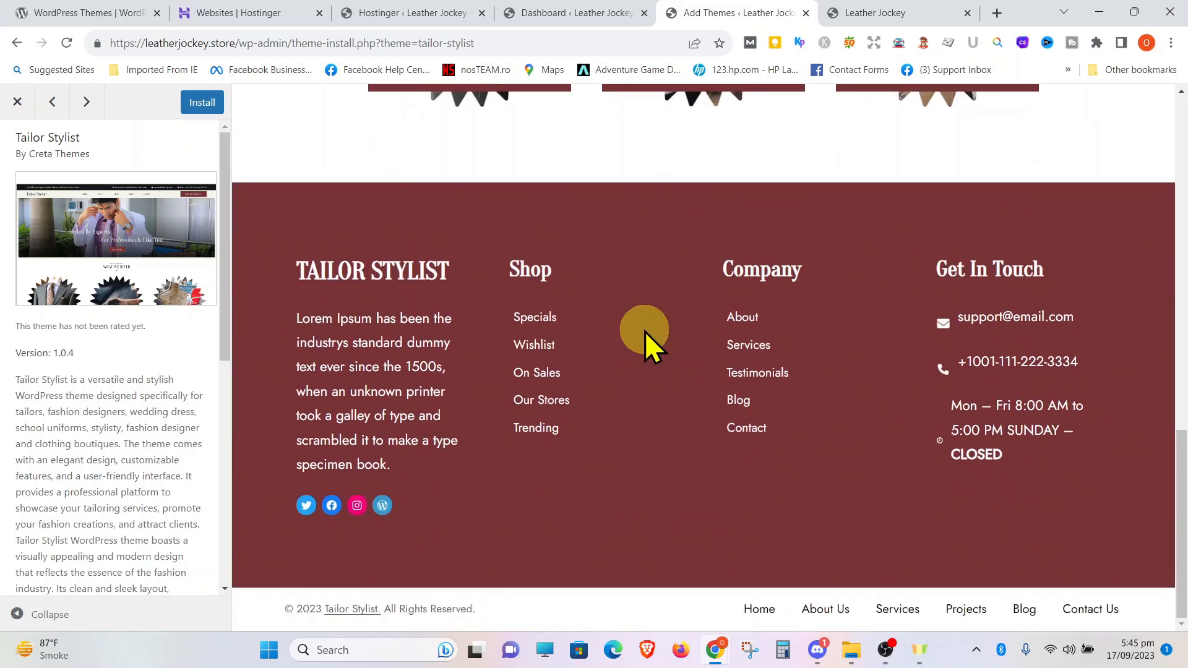
{"action": "scroll", "coordinate": [645, 331], "scroll_direction": "up", "scroll_amount": 12}
{"action": "scroll", "coordinate": [645, 332], "scroll_direction": "up", "scroll_amount": 1}
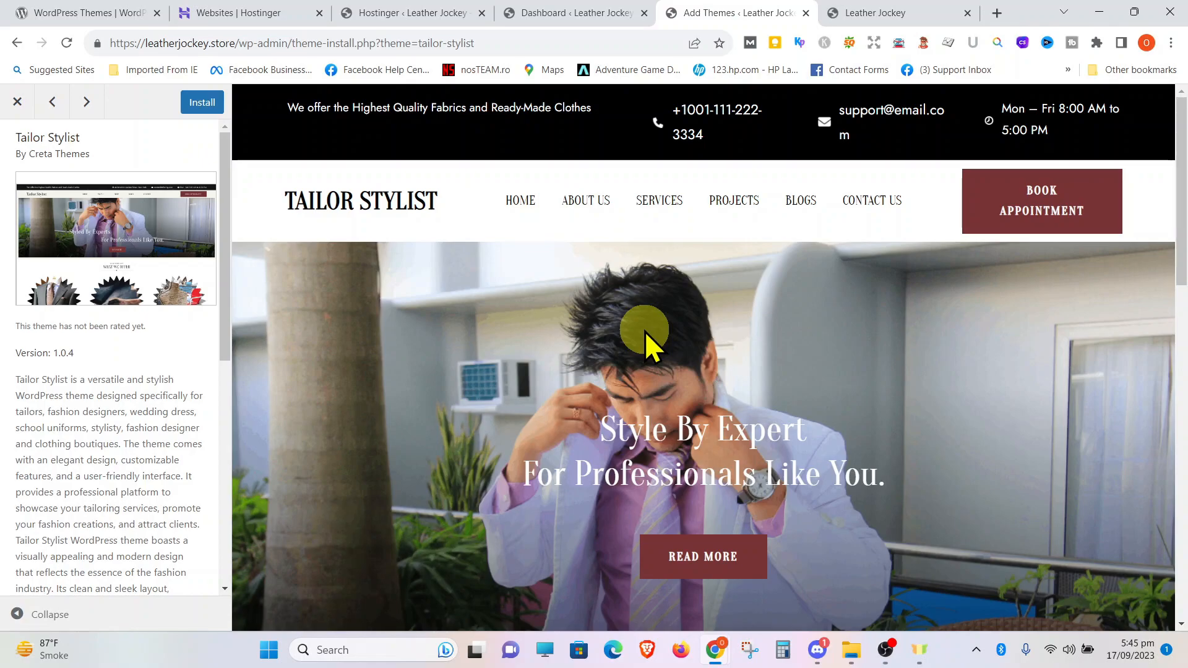
{"action": "key", "text": "Escape"}
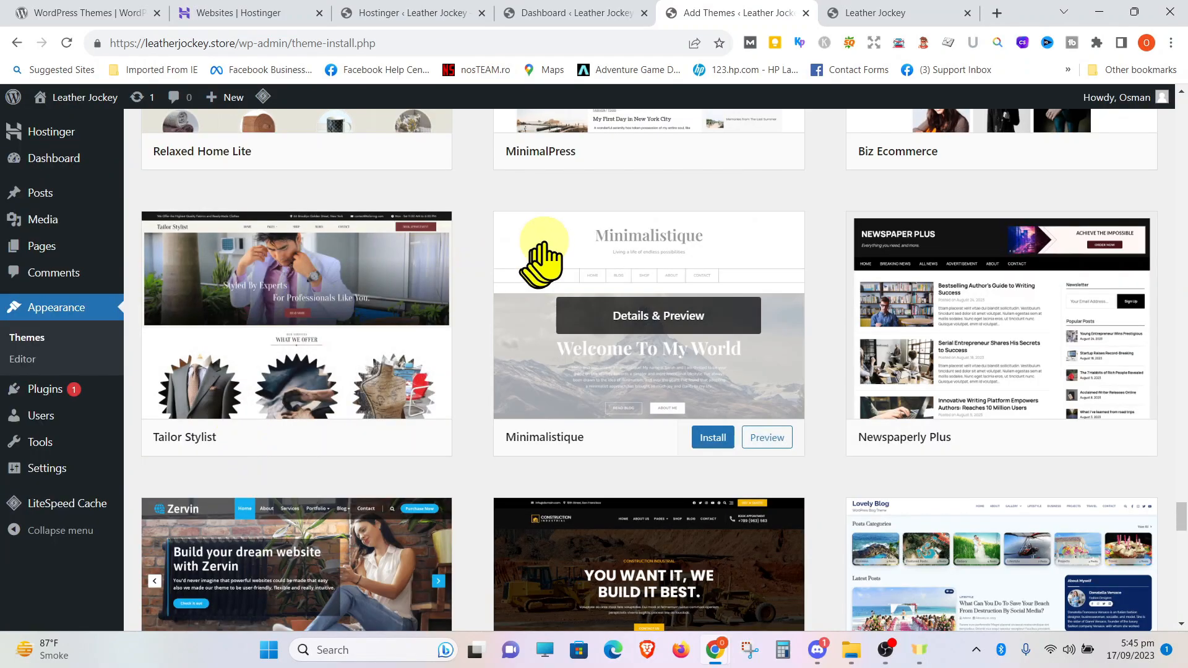
- Install and activate the Tailor Stylist theme
{"action": "left_click", "coordinate": [358, 435]}
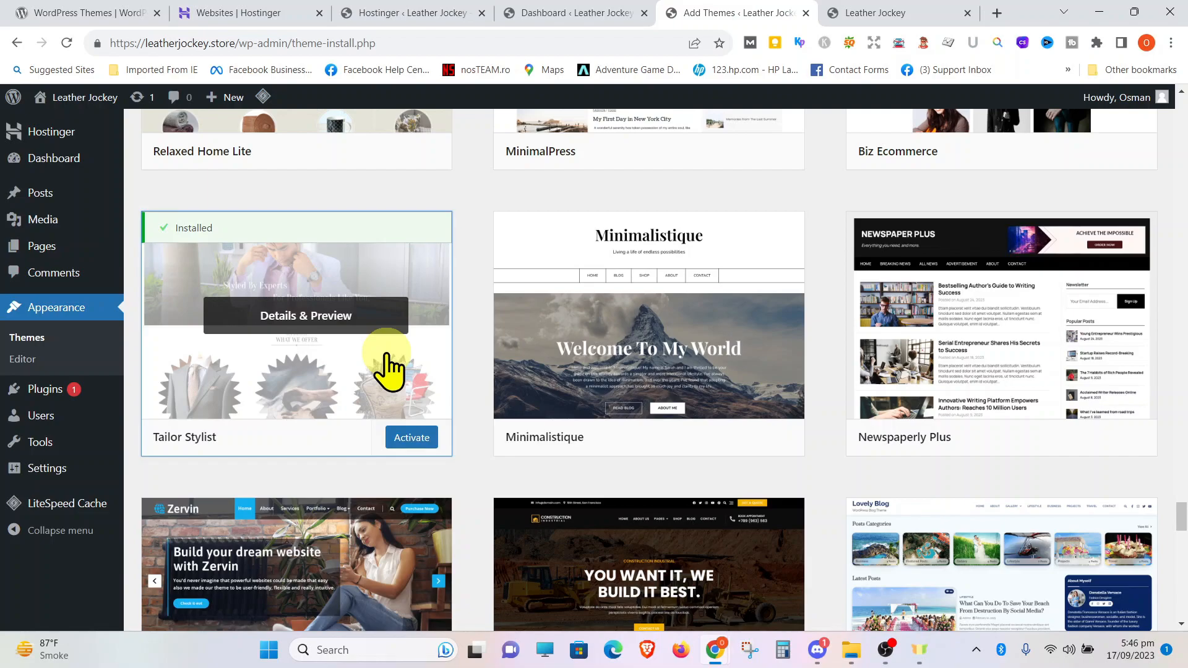
{"action": "left_click", "coordinate": [404, 433]}
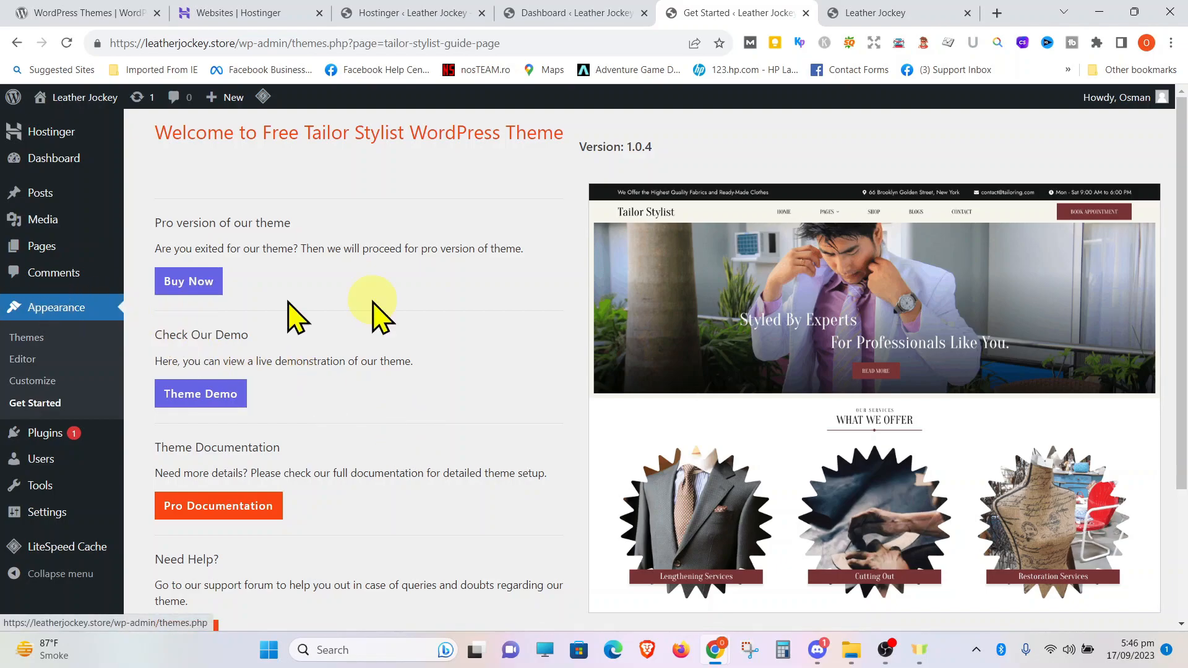
{"action": "scroll", "coordinate": [486, 294], "scroll_direction": "down", "scroll_amount": 3}
- Reload the live leatherjockey.store home page and examine the new design from header to footer
{"action": "left_click", "coordinate": [873, 13]}
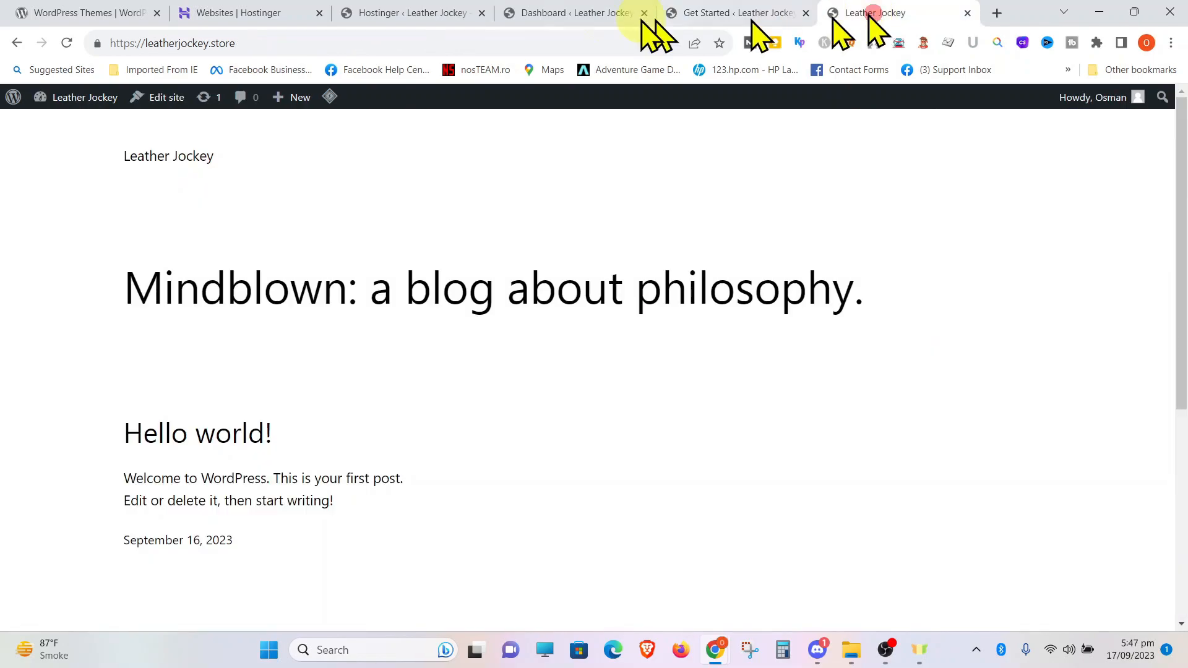
{"action": "left_click", "coordinate": [402, 41]}
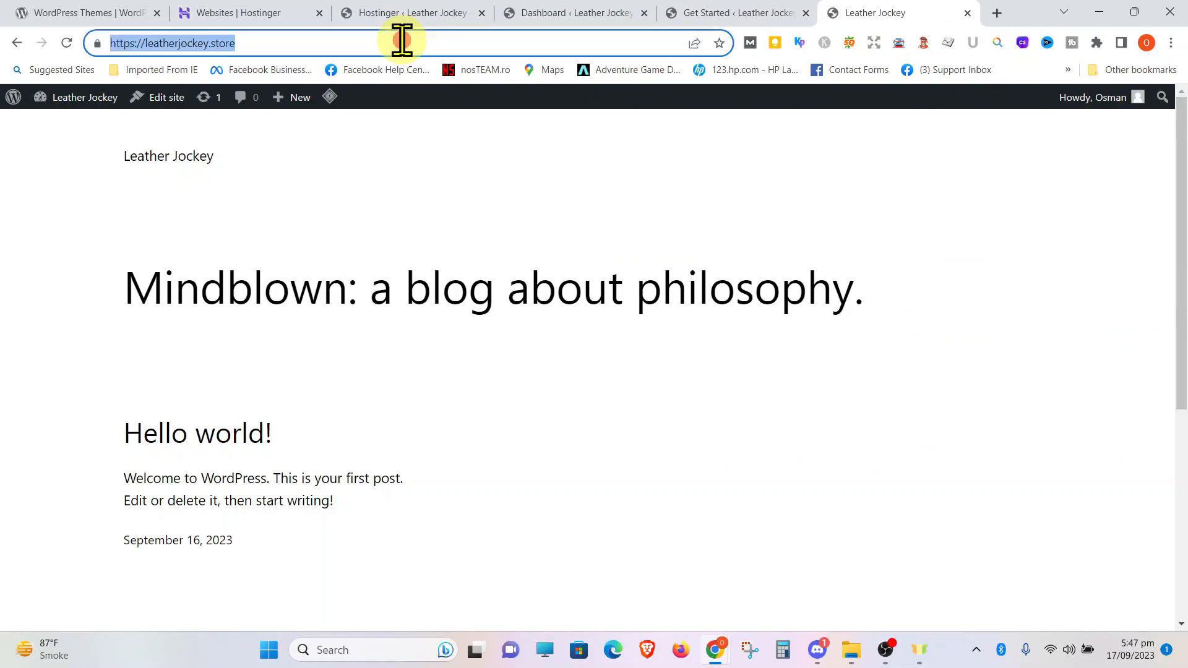
{"action": "key", "text": "Return"}
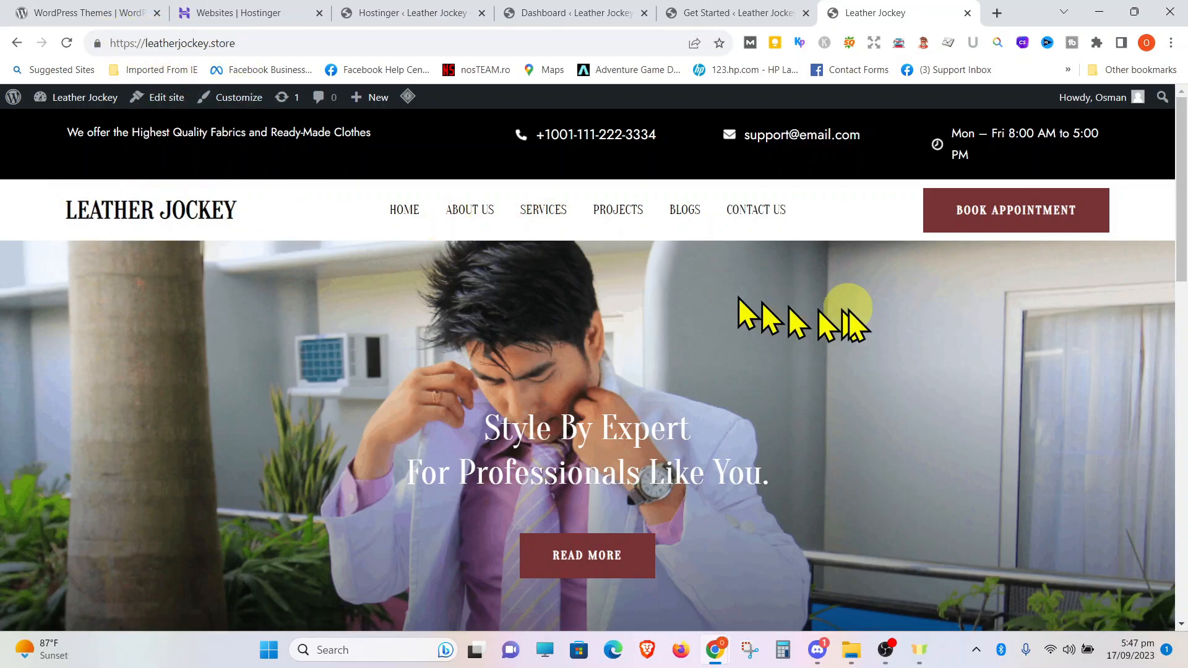
{"action": "scroll", "coordinate": [863, 322], "scroll_direction": "down", "scroll_amount": 3}
{"action": "scroll", "coordinate": [860, 310], "scroll_direction": "down", "scroll_amount": 10}
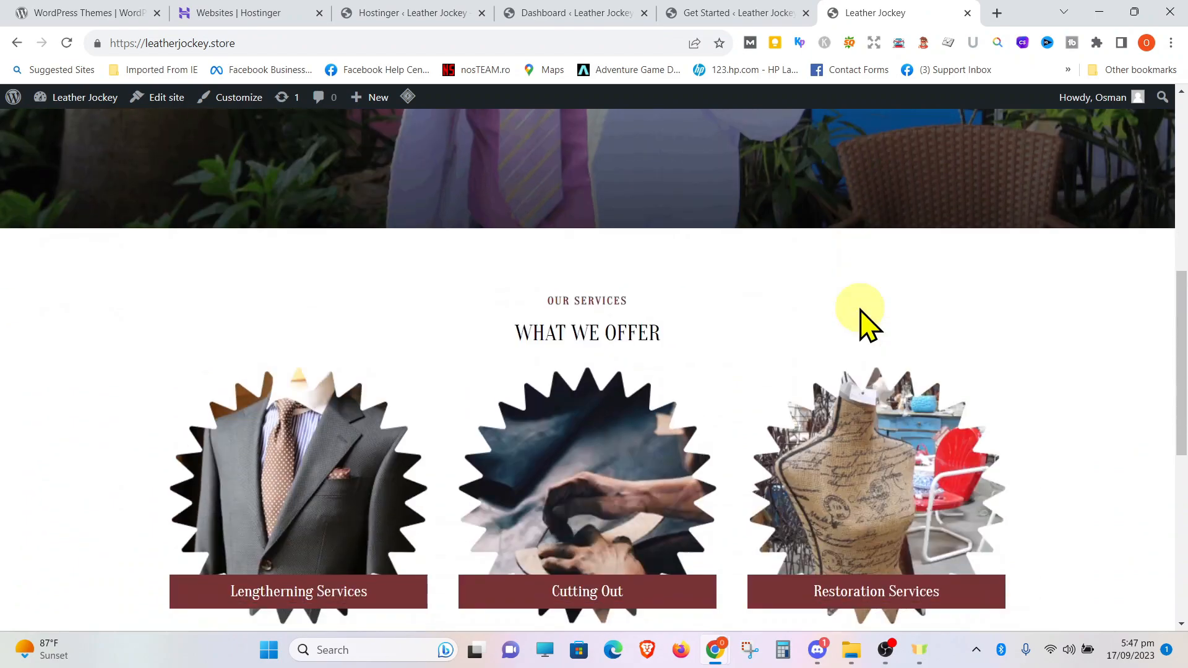
{"action": "scroll", "coordinate": [861, 310], "scroll_direction": "down", "scroll_amount": 2}
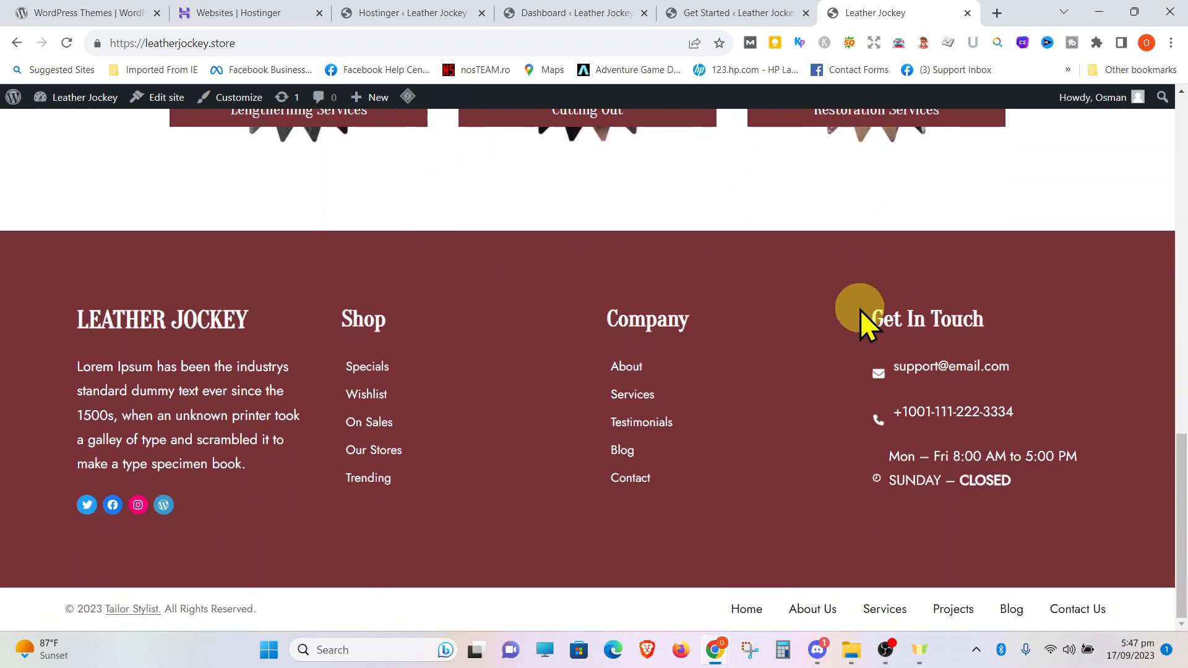
{"action": "scroll", "coordinate": [860, 310], "scroll_direction": "up", "scroll_amount": 15}
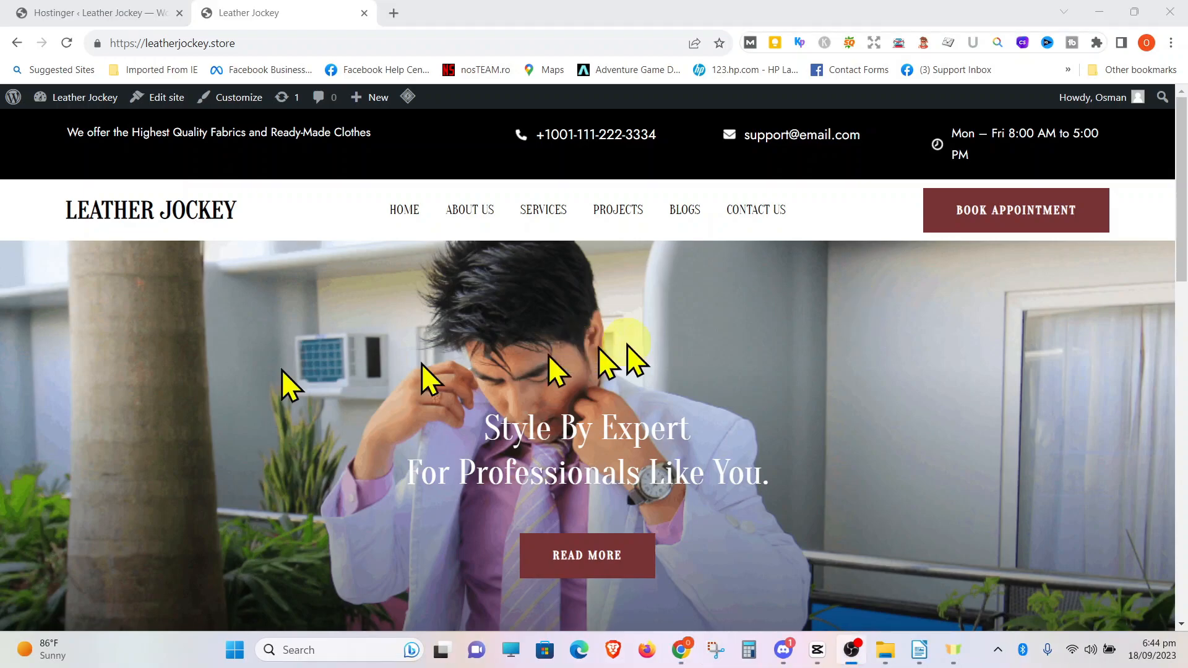
- Return to the WordPress dashboard and open the site's installed themes
{"action": "left_click", "coordinate": [110, 14]}
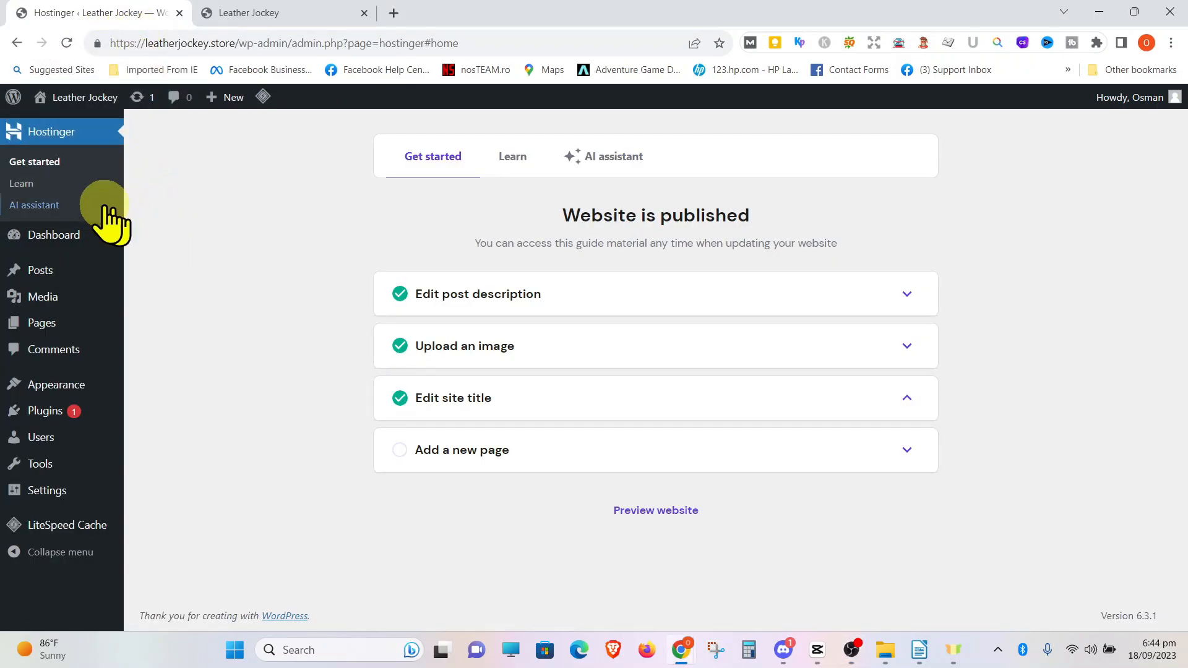
{"action": "left_click", "coordinate": [54, 400]}
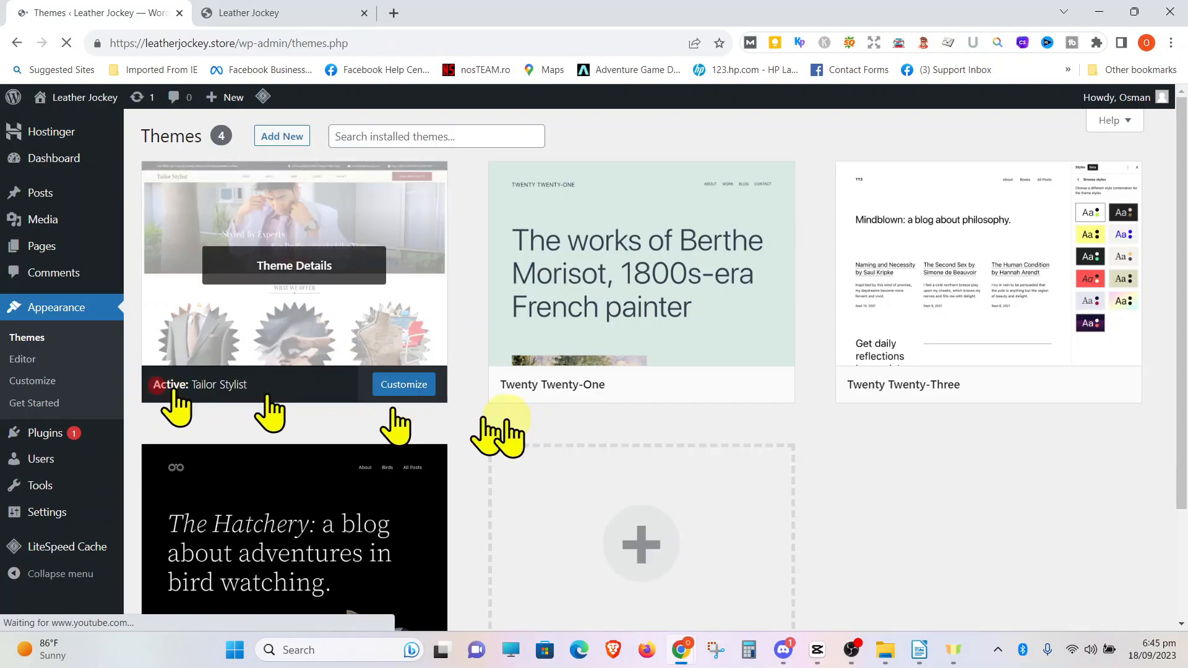
- Open the page for adding a new theme and search the theme directory for "clothing"
{"action": "scroll", "coordinate": [619, 421], "scroll_direction": "down", "scroll_amount": 2}
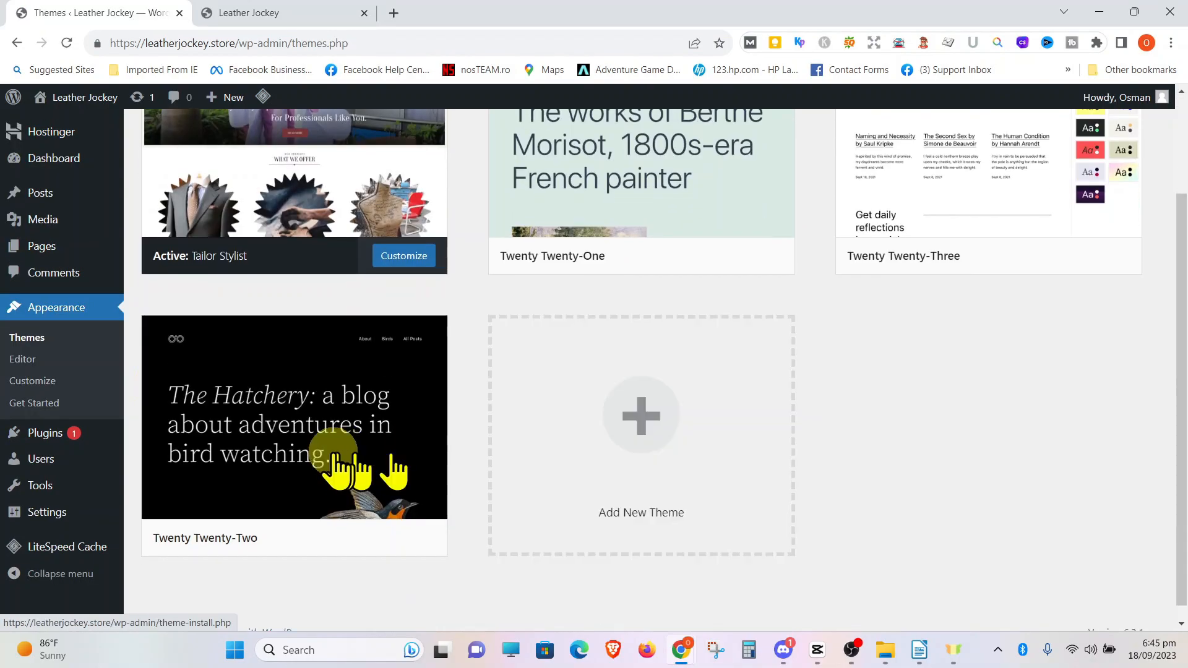
{"action": "scroll", "coordinate": [275, 474], "scroll_direction": "up", "scroll_amount": 2}
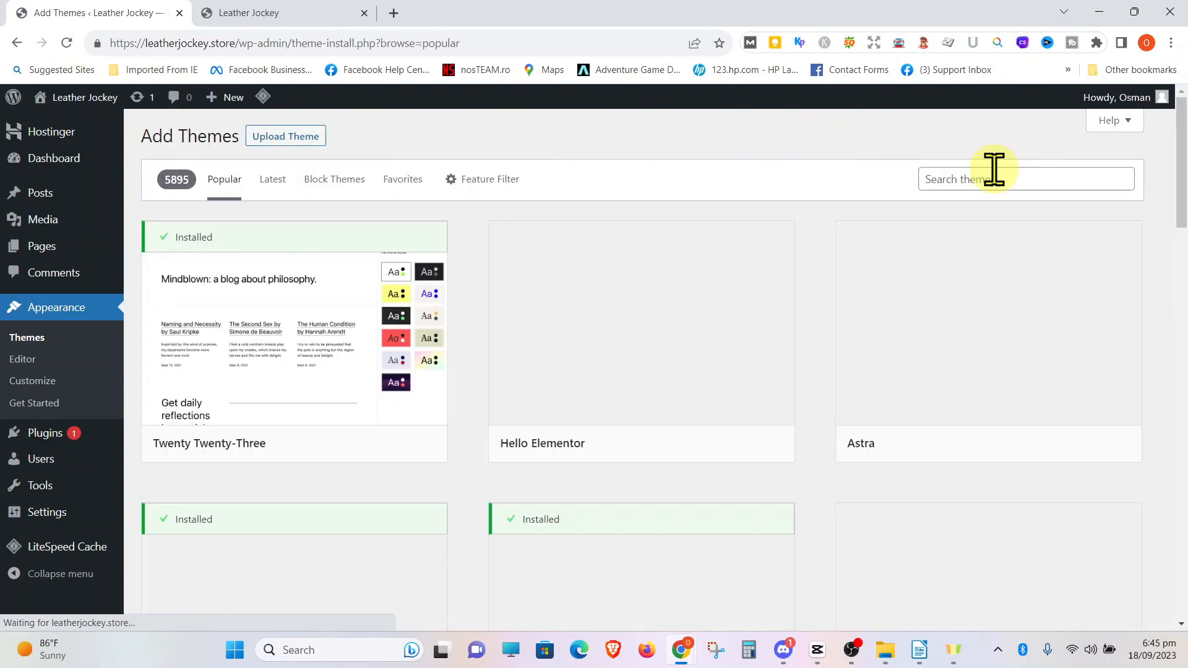
{"action": "left_click", "coordinate": [993, 176]}
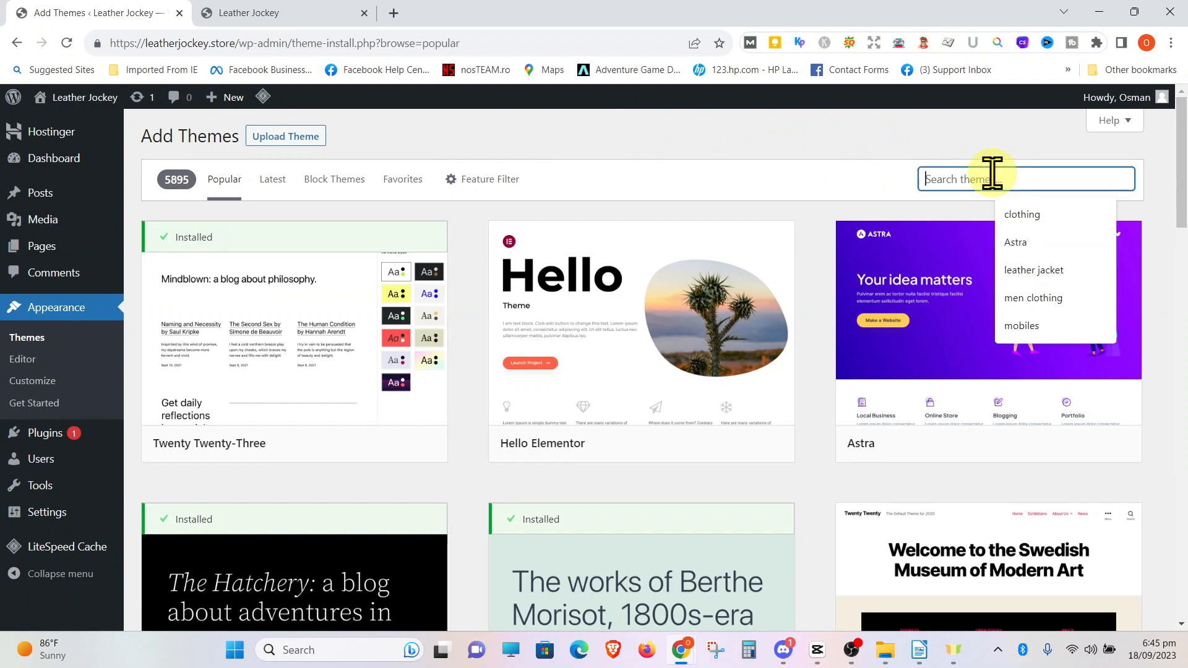
{"action": "left_click", "coordinate": [1025, 207]}
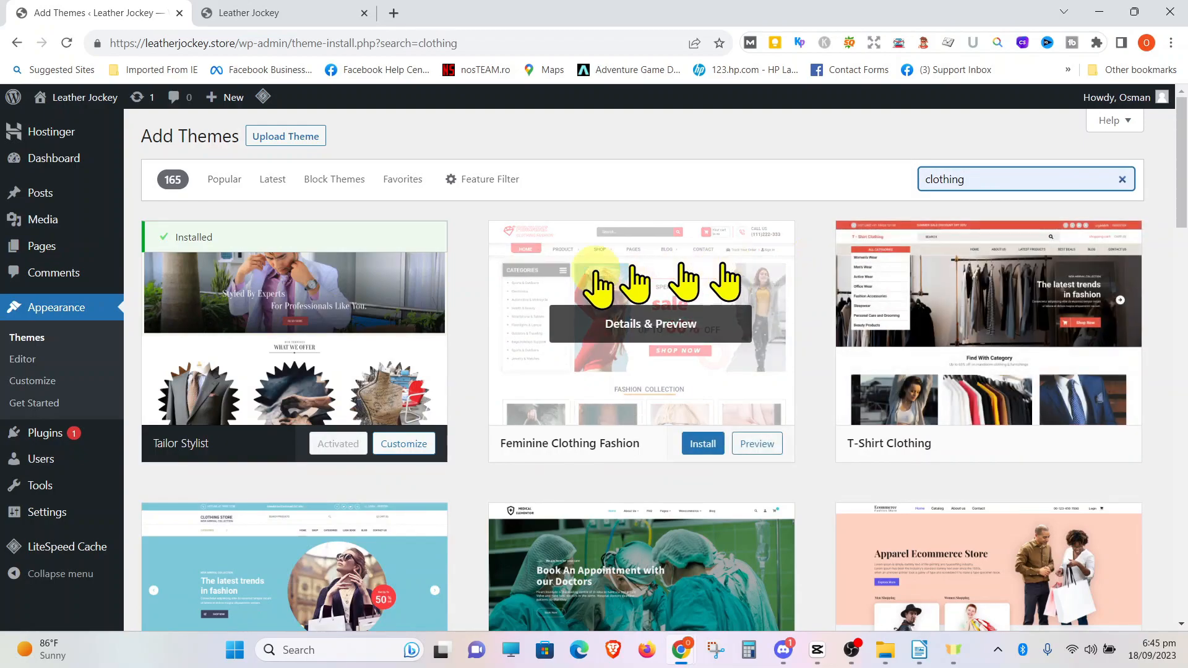
- Preview the Wardrobe Fashion Stylist theme, examine its demo page, and close the preview
{"action": "scroll", "coordinate": [526, 338], "scroll_direction": "down", "scroll_amount": 8}
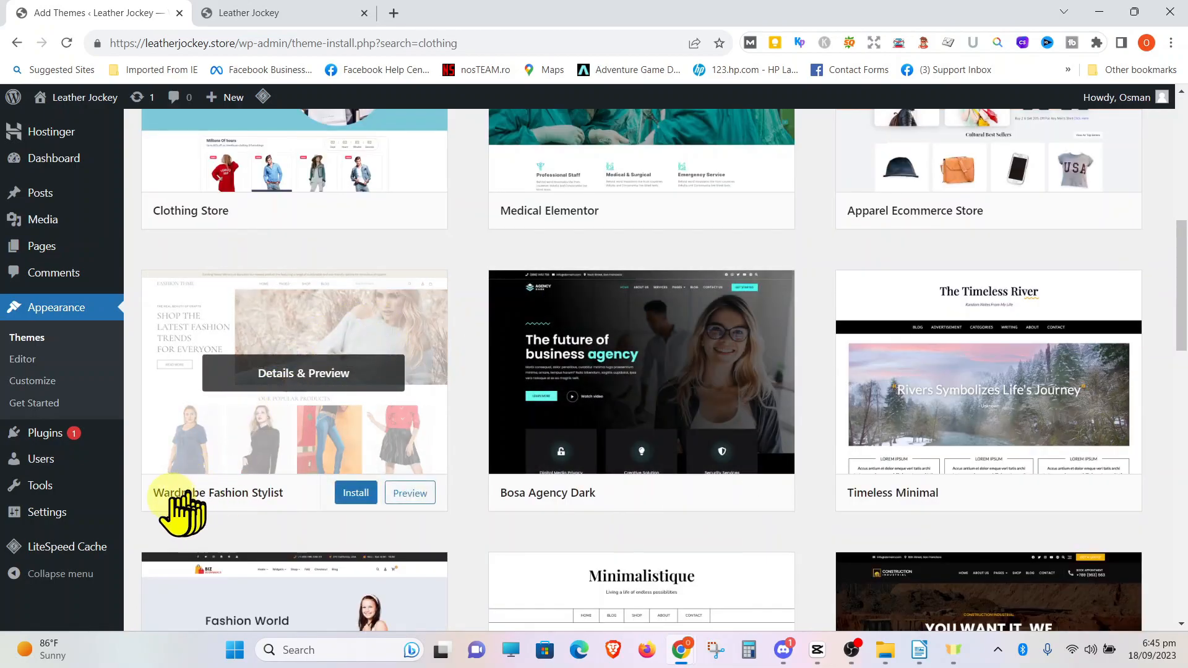
{"action": "left_click", "coordinate": [410, 493]}
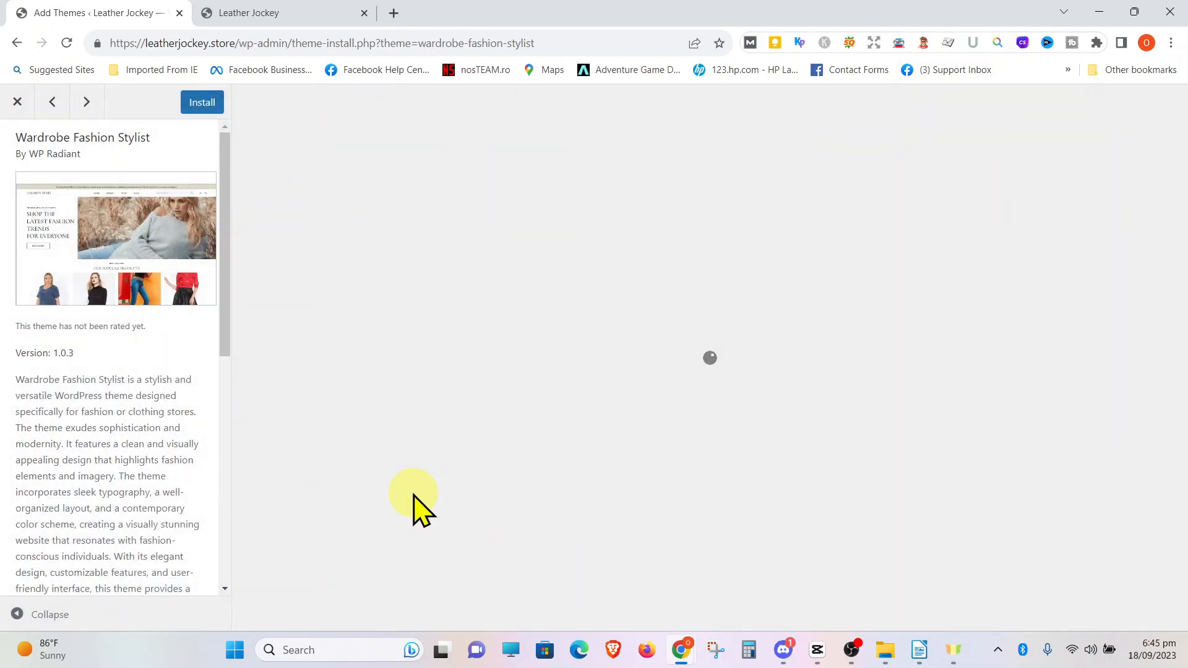
{"action": "scroll", "coordinate": [501, 276], "scroll_direction": "down", "scroll_amount": 5}
{"action": "scroll", "coordinate": [500, 277], "scroll_direction": "down", "scroll_amount": 10}
{"action": "scroll", "coordinate": [499, 279], "scroll_direction": "up", "scroll_amount": 15}
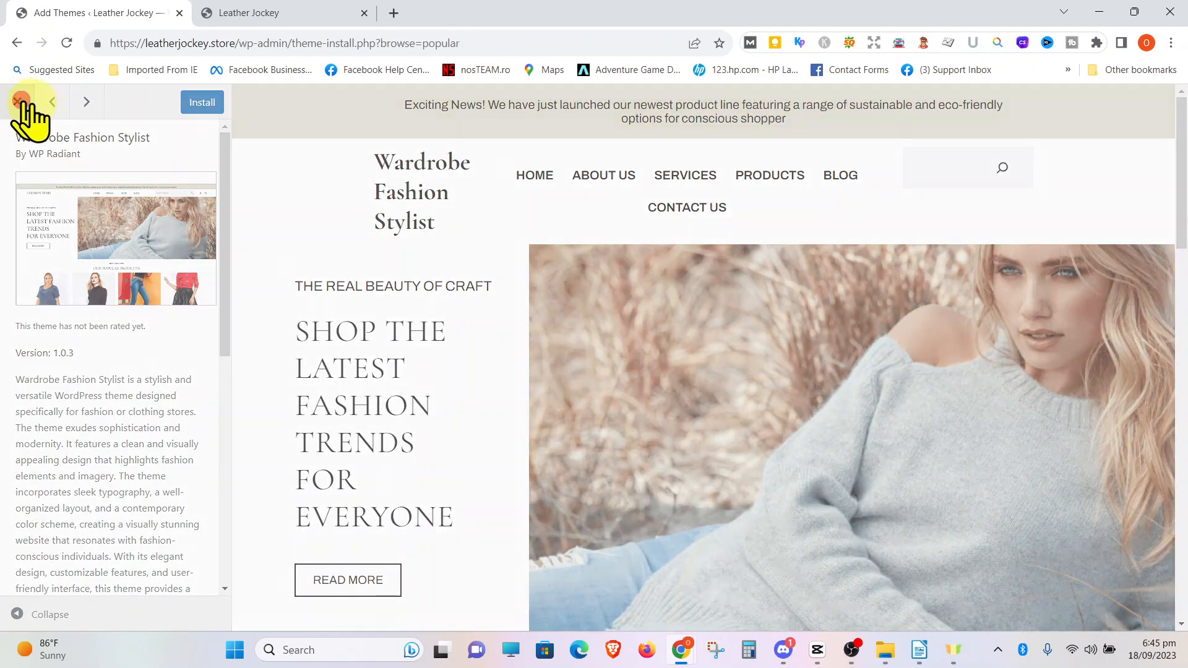
{"action": "left_click", "coordinate": [19, 101]}
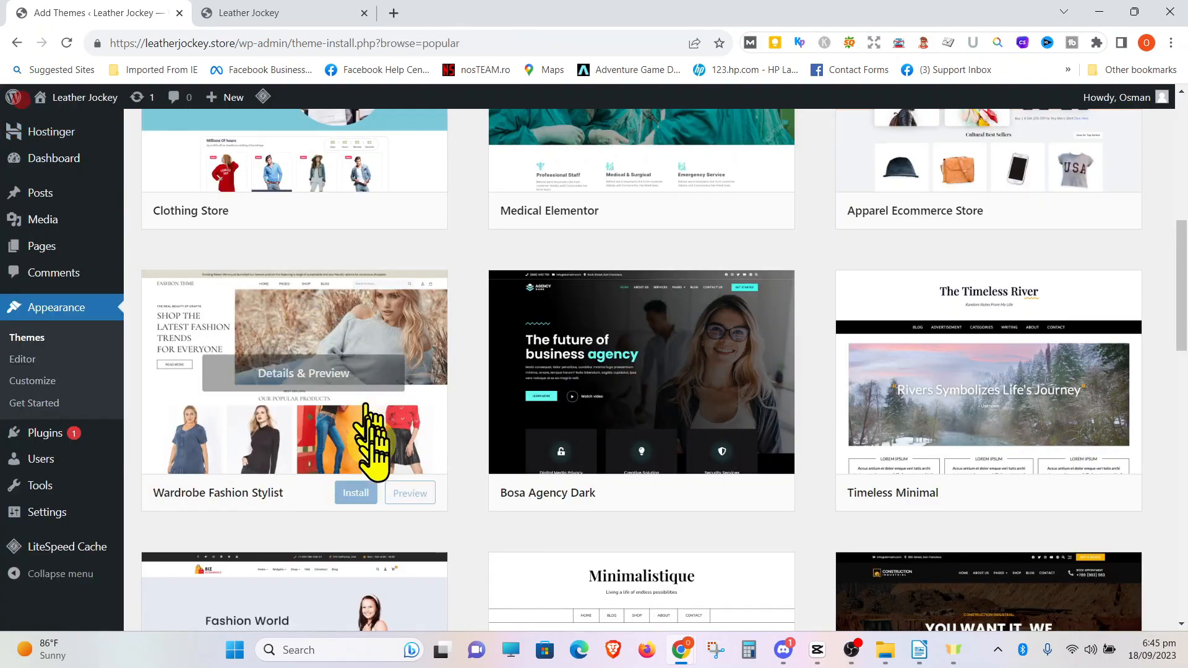
- Install and activate the Wardrobe Fashion Stylist theme
{"action": "left_click", "coordinate": [357, 496]}
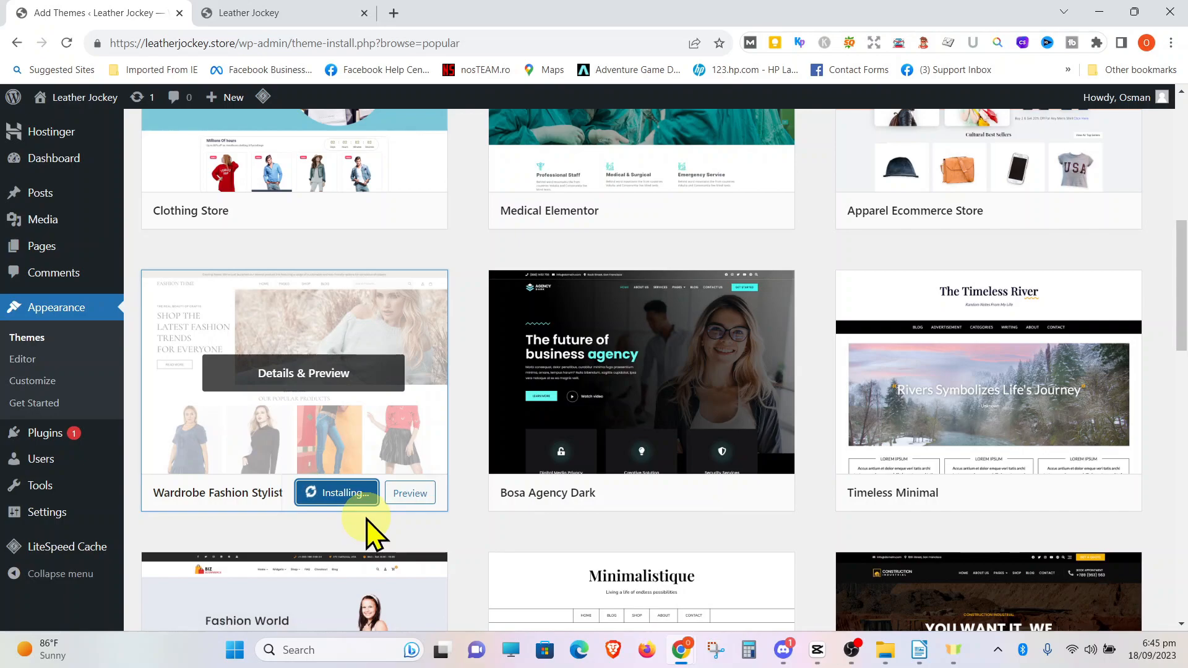
{"action": "mouse_move", "coordinate": [106, 248]}
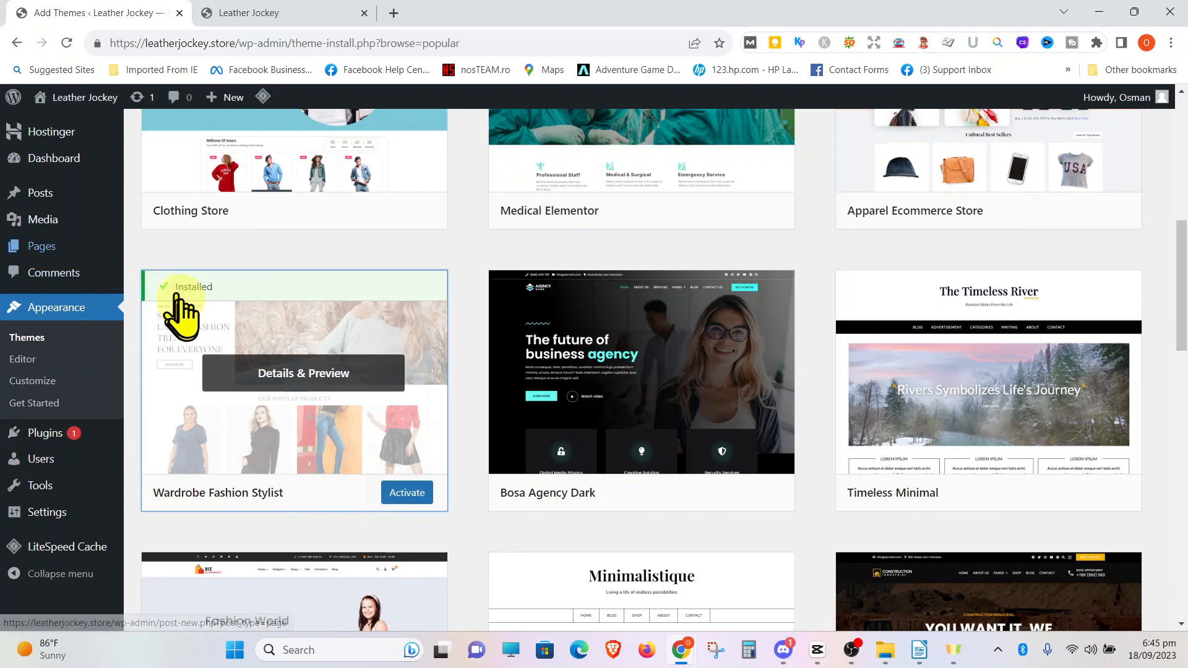
{"action": "left_click", "coordinate": [409, 495]}
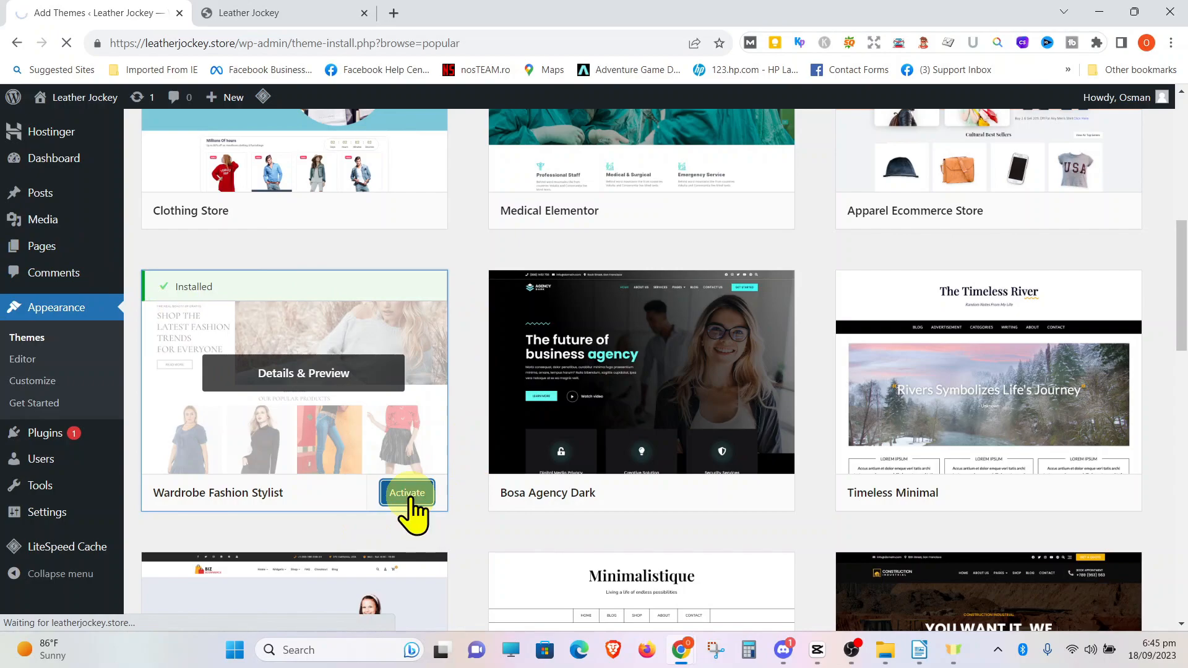
- Reload the live leatherjockey.store home page and examine the Wardrobe Fashion Stylist design from header to footer
{"action": "left_click", "coordinate": [253, 12]}
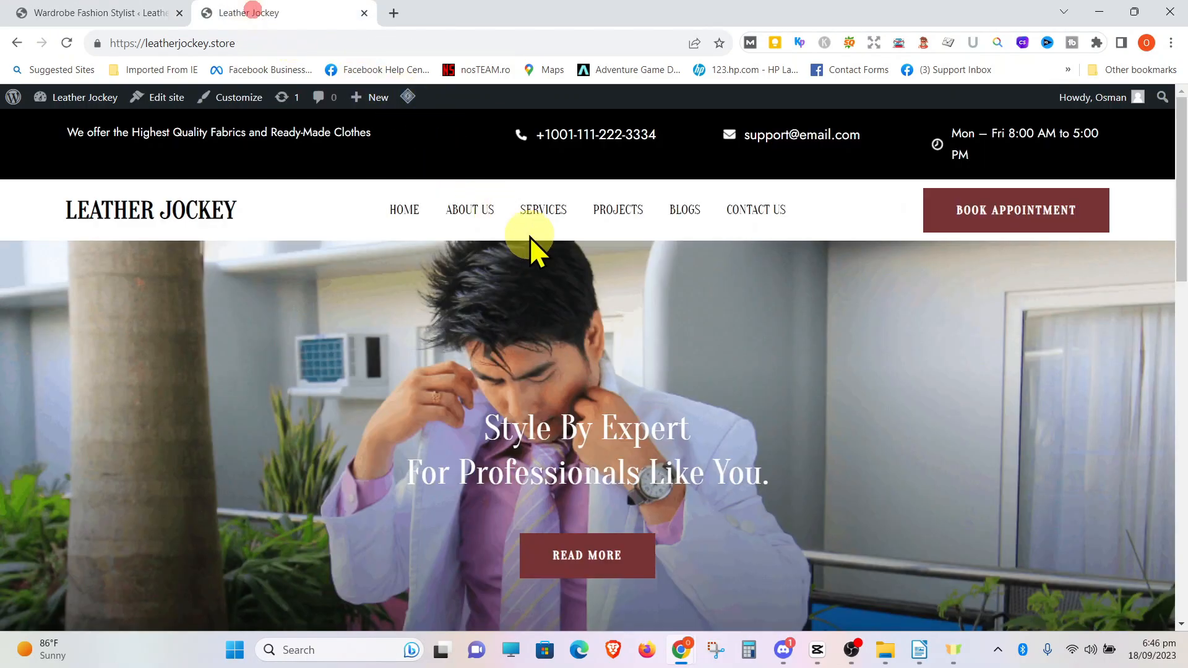
{"action": "scroll", "coordinate": [536, 247], "scroll_direction": "down", "scroll_amount": 8}
{"action": "scroll", "coordinate": [538, 239], "scroll_direction": "up", "scroll_amount": 8}
{"action": "left_click", "coordinate": [276, 43]}
{"action": "key", "text": "Return"}
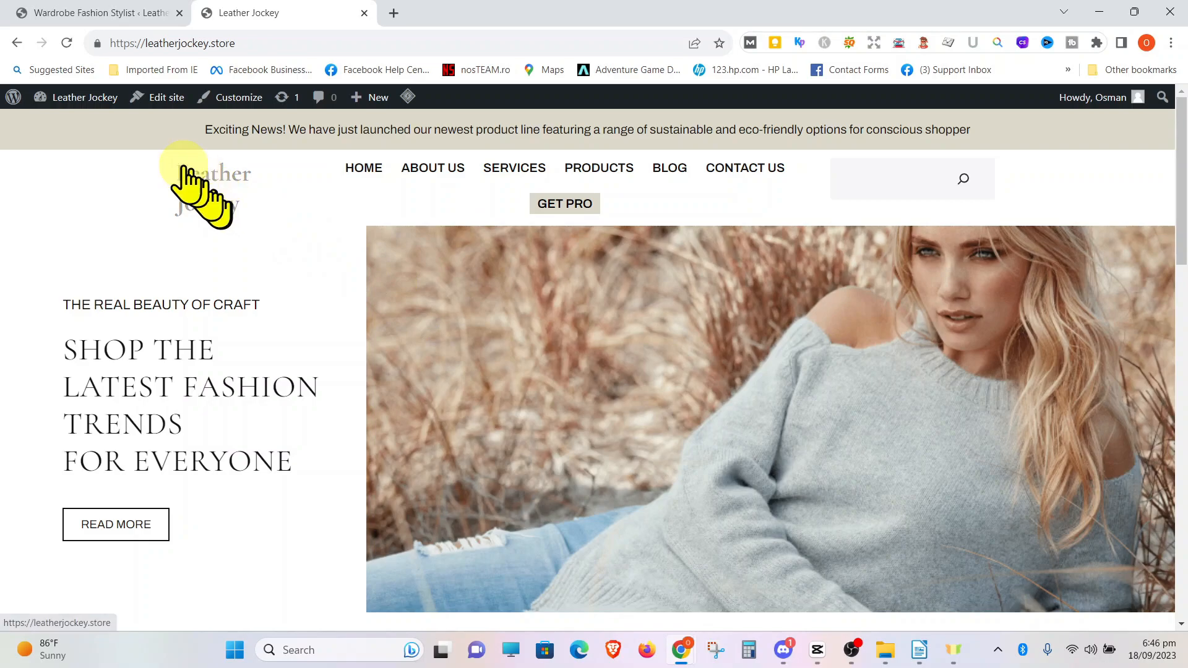
{"action": "scroll", "coordinate": [693, 351], "scroll_direction": "down", "scroll_amount": 10}
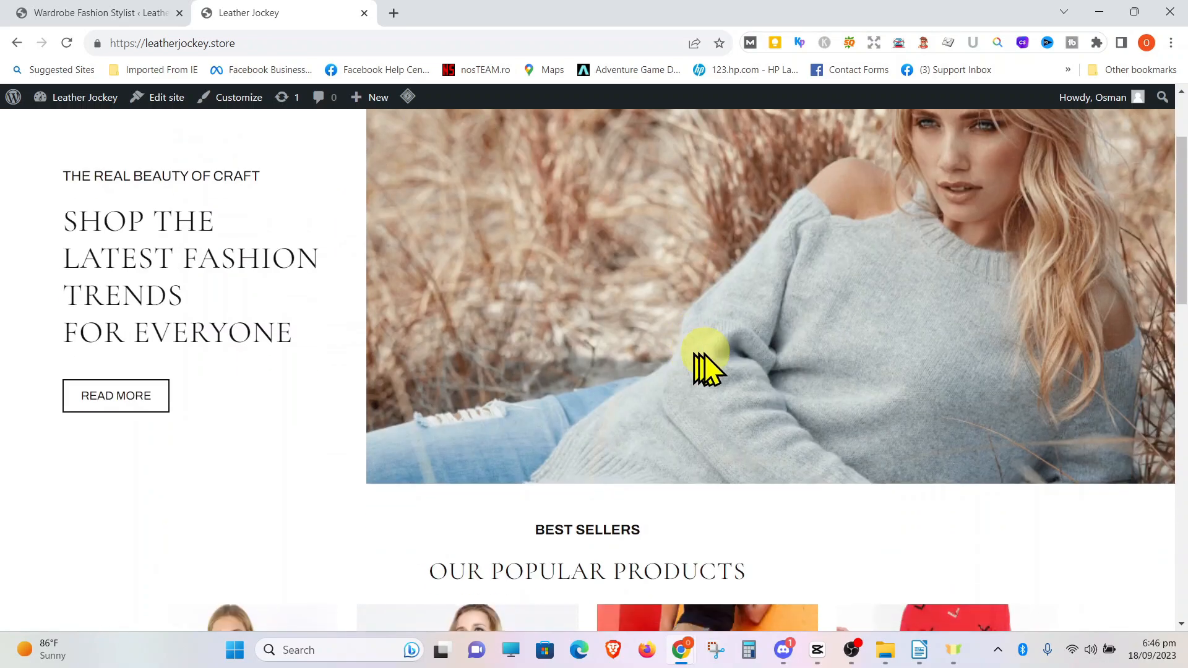
{"action": "scroll", "coordinate": [711, 353], "scroll_direction": "down", "scroll_amount": 6}
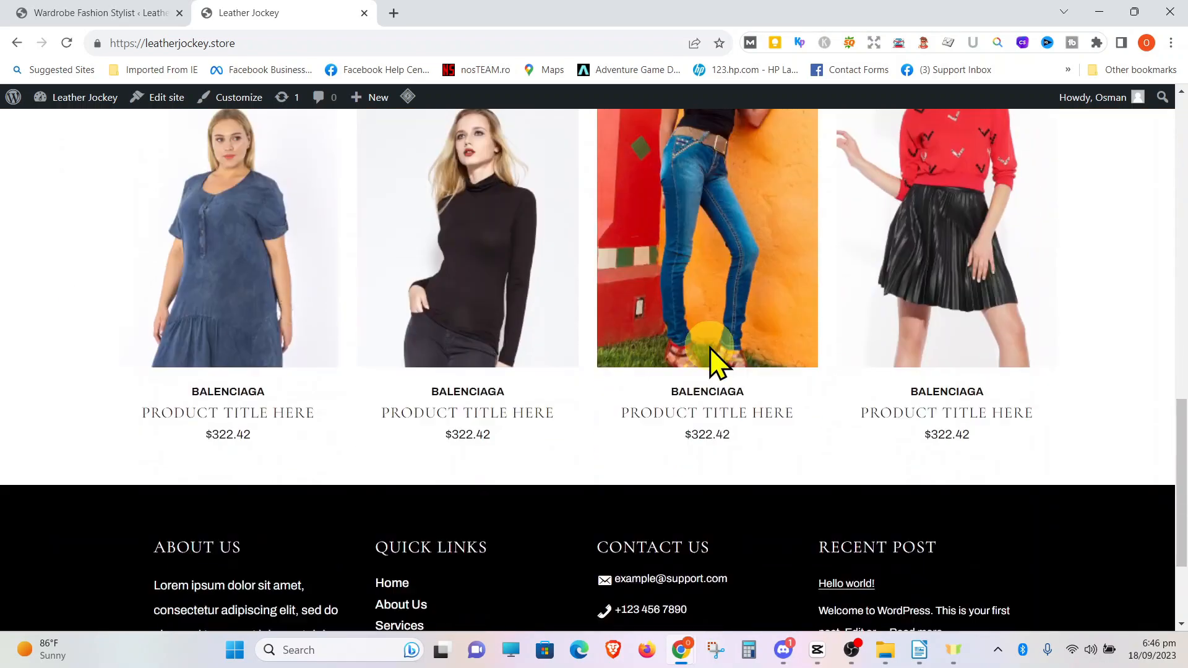
{"action": "scroll", "coordinate": [712, 376], "scroll_direction": "up", "scroll_amount": 15}
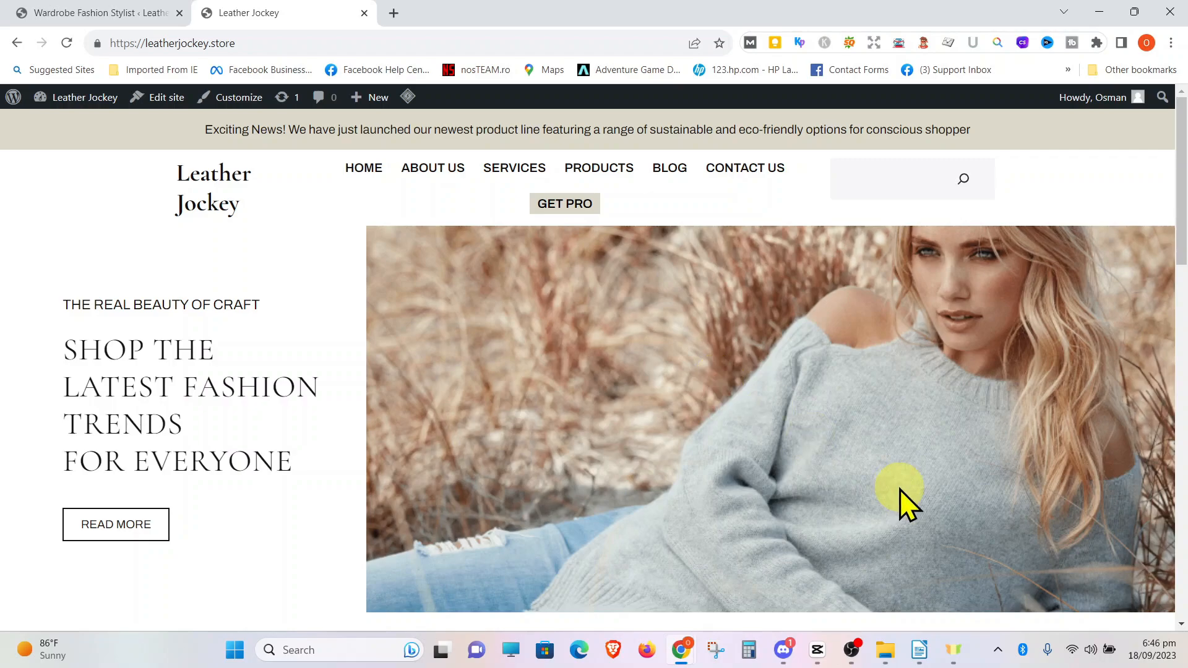
- Return to the installed themes in the WordPress dashboard, reactivate Tailor Stylist, and review the theme list
{"action": "left_click", "coordinate": [140, 13]}
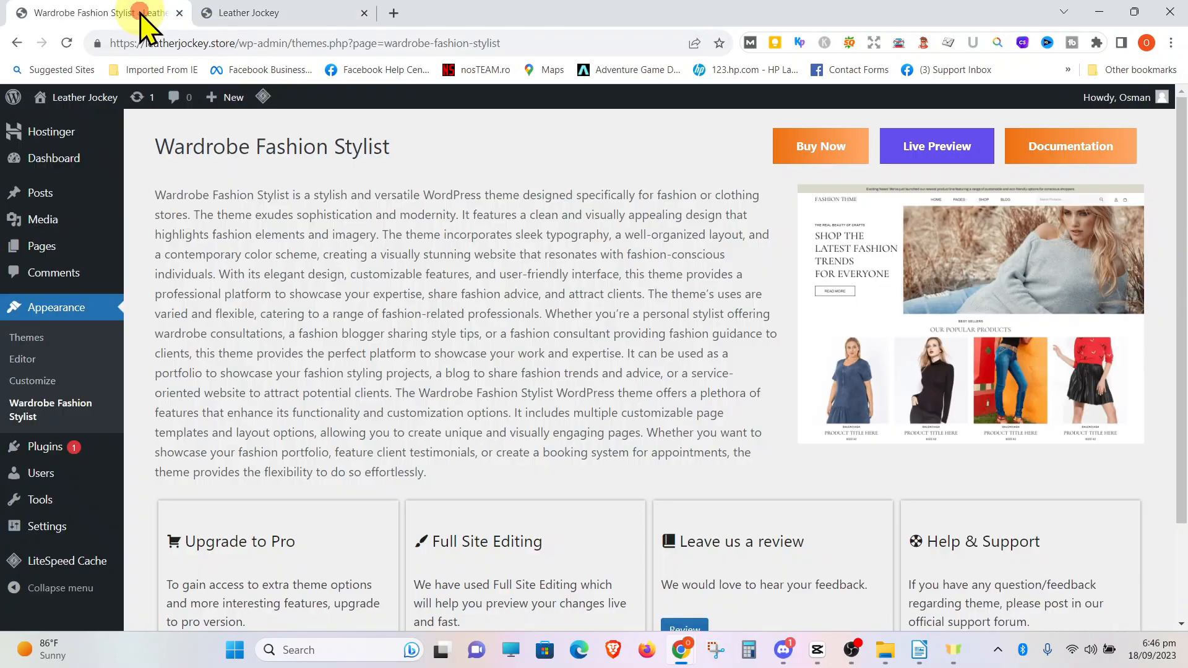
{"action": "left_click", "coordinate": [36, 335]}
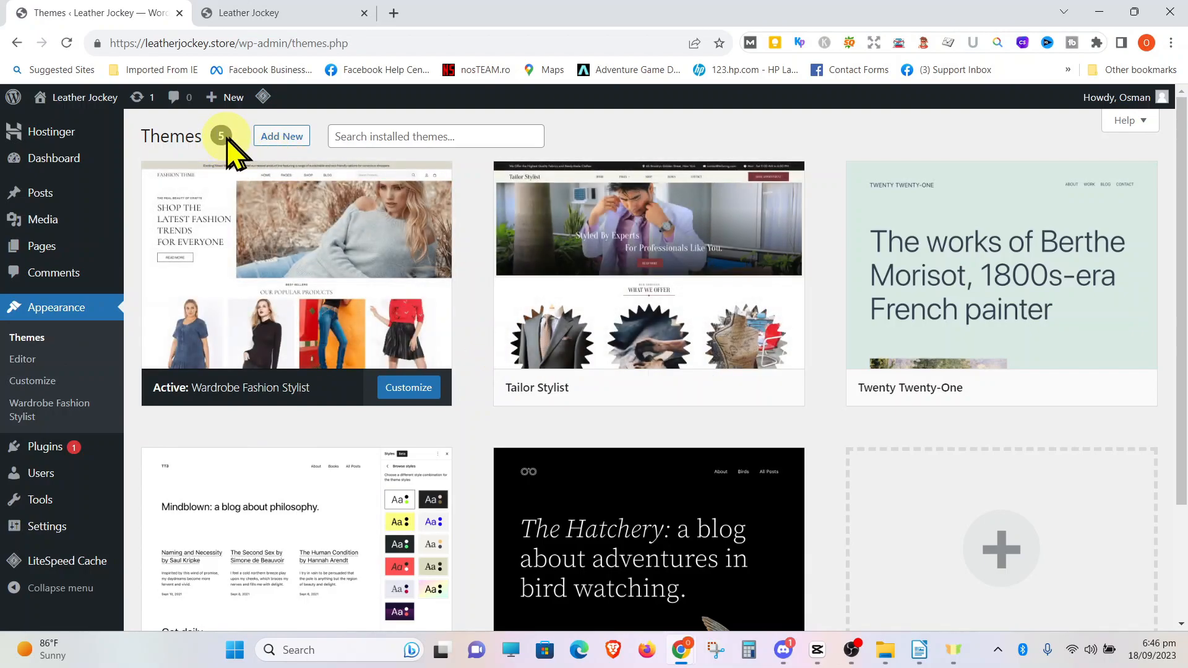
{"action": "scroll", "coordinate": [942, 446], "scroll_direction": "down", "scroll_amount": 2}
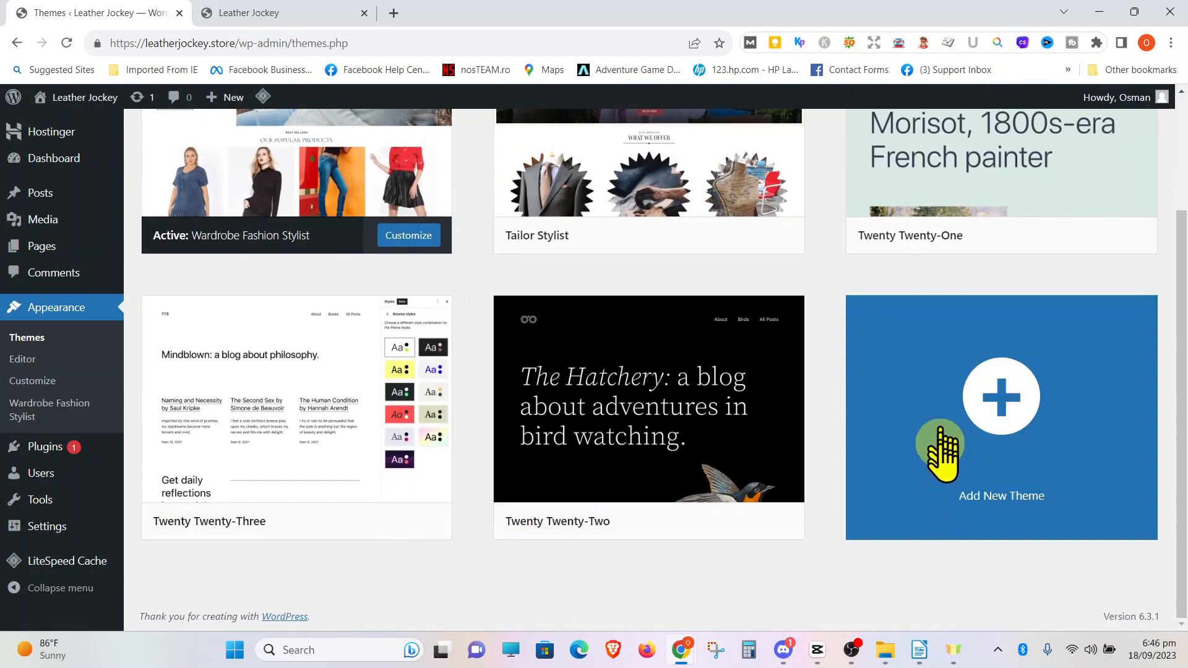
{"action": "scroll", "coordinate": [941, 461], "scroll_direction": "up", "scroll_amount": 2}
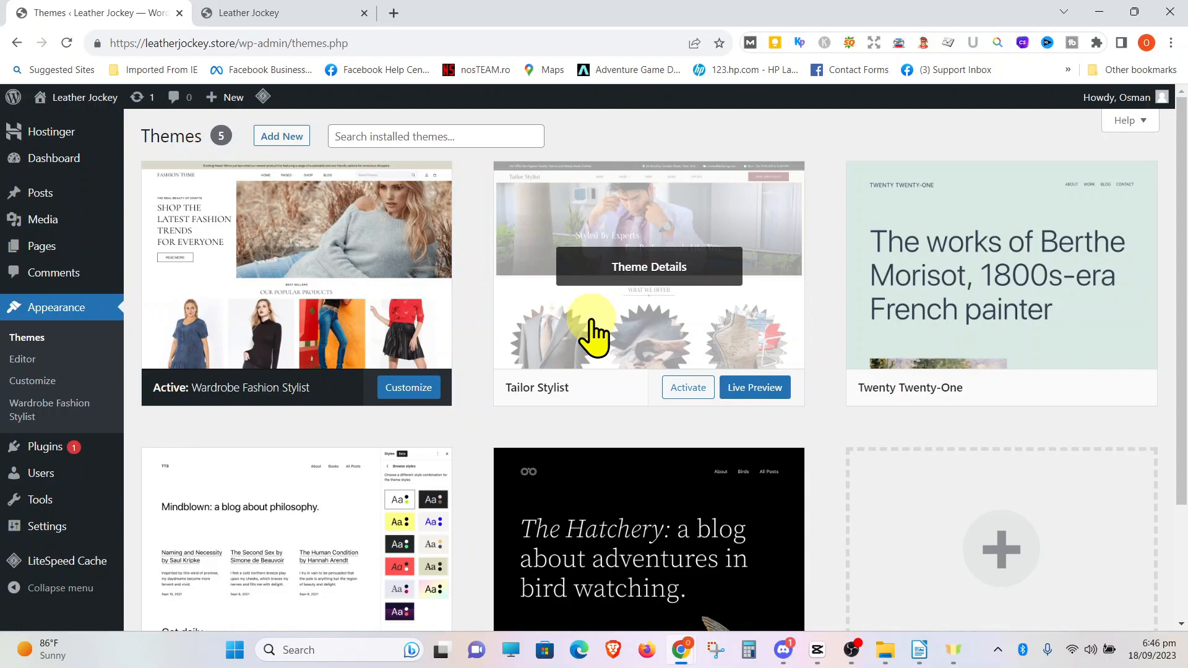
{"action": "left_click", "coordinate": [689, 388]}
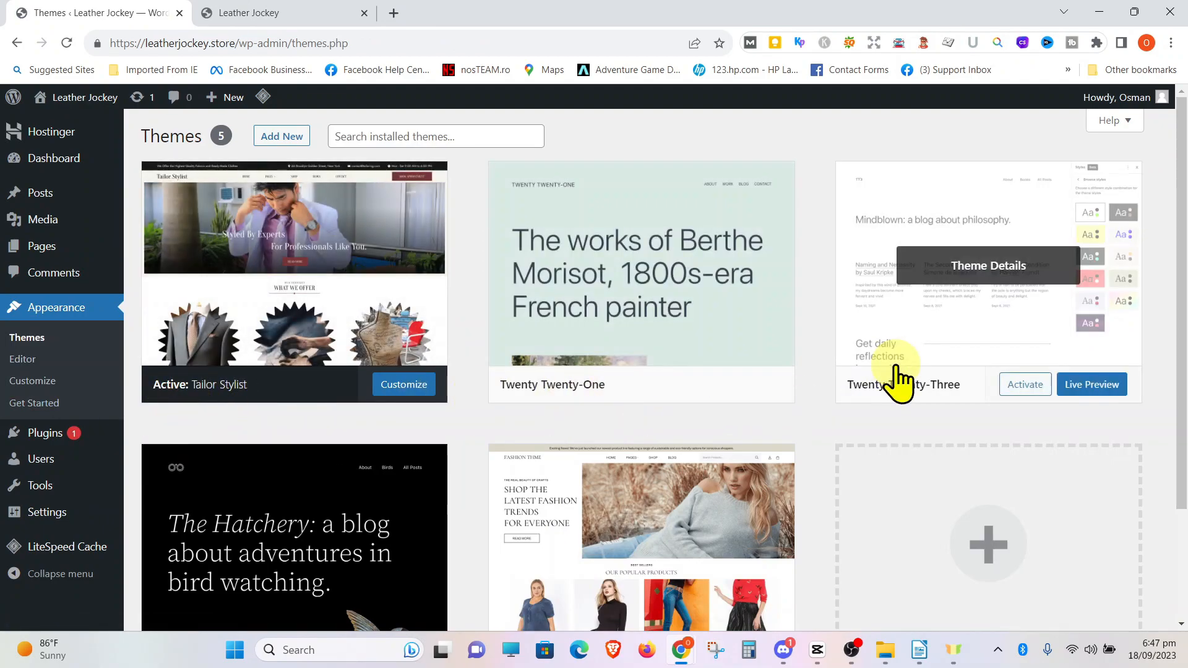
{"action": "scroll", "coordinate": [895, 380], "scroll_direction": "down", "scroll_amount": 2}
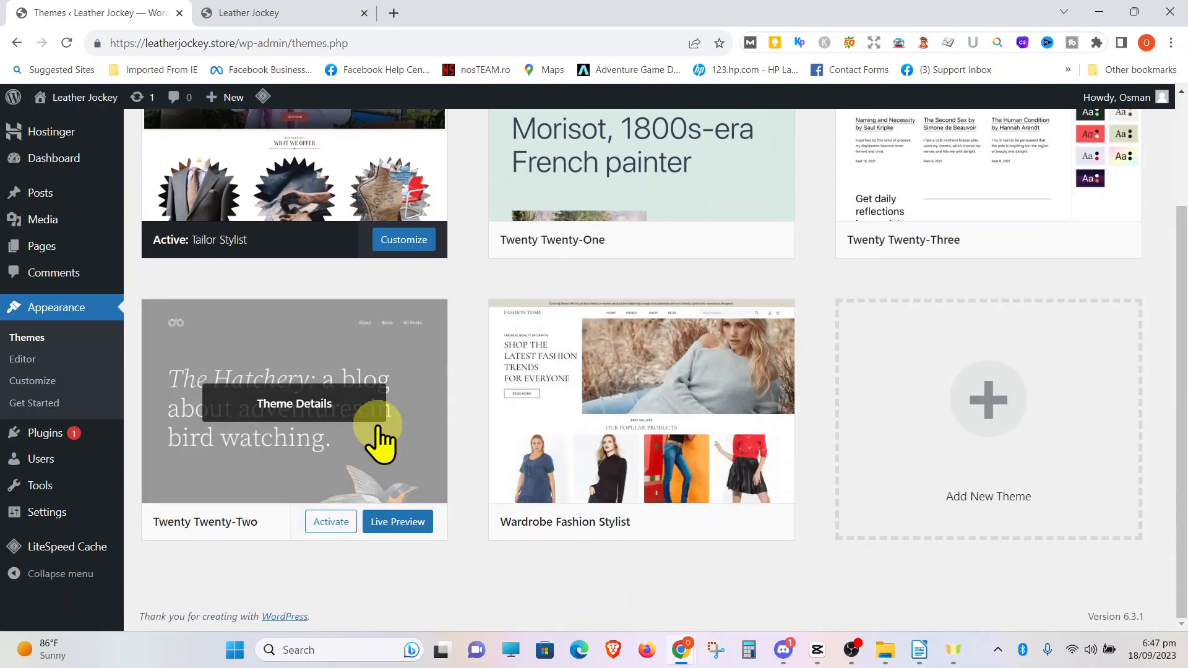
{"action": "scroll", "coordinate": [387, 443], "scroll_direction": "up", "scroll_amount": 2}
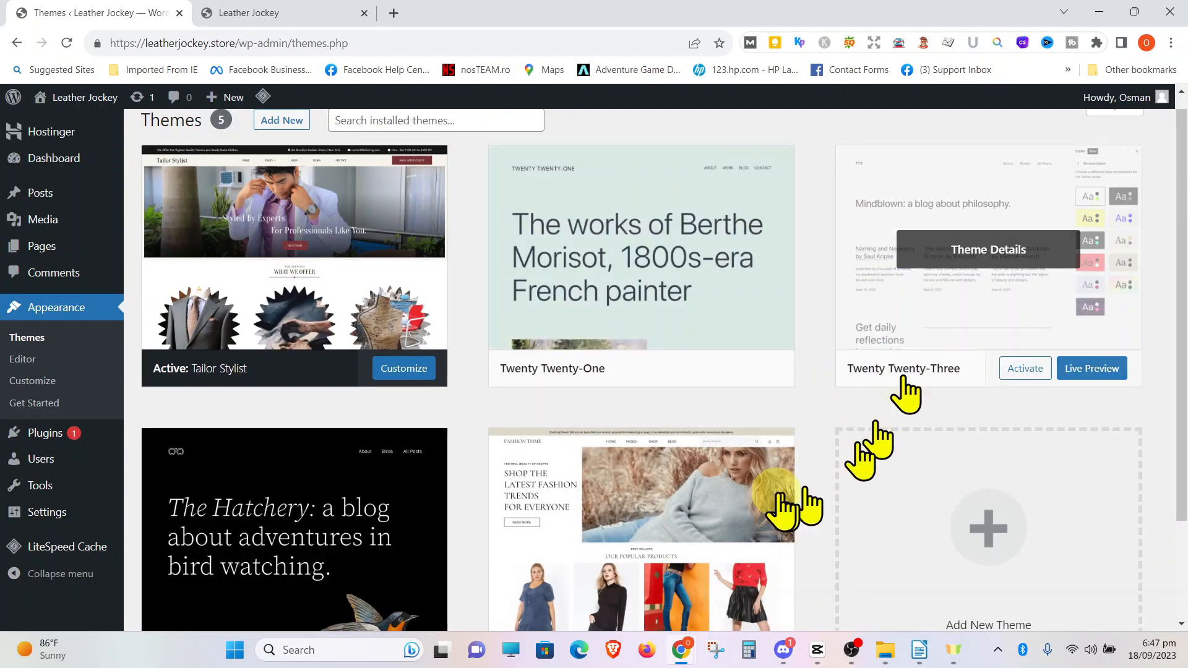
- Reload the live leatherjockey.store home page and check that it uses the Tailor Stylist design
{"action": "left_click", "coordinate": [244, 13]}
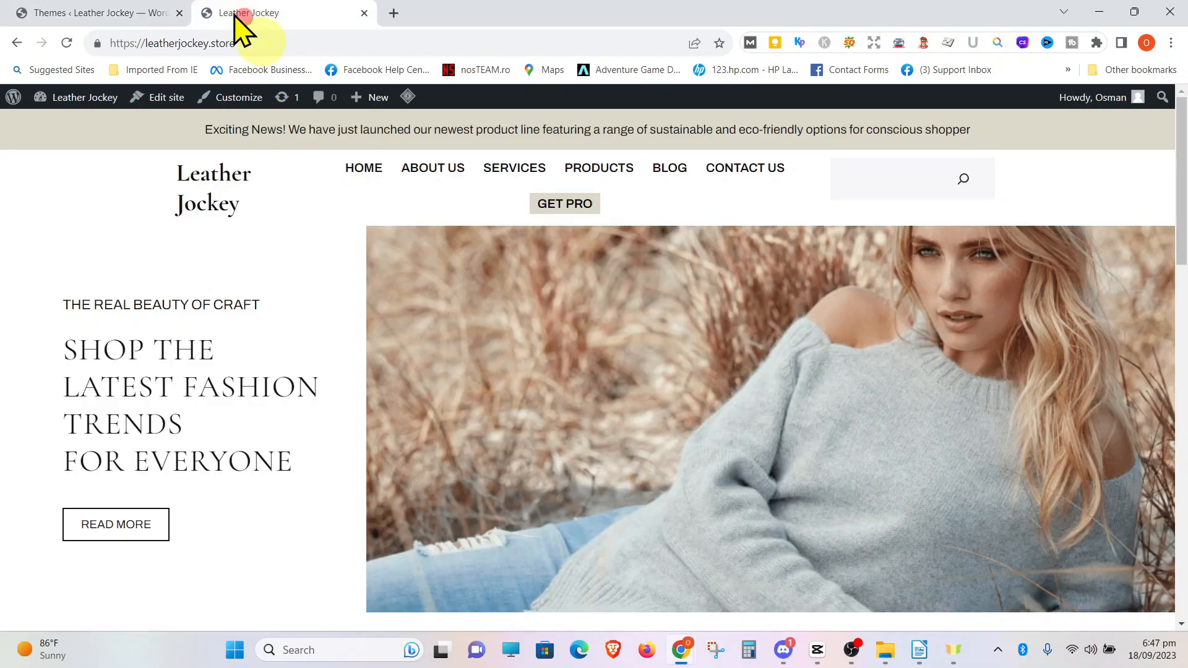
{"action": "scroll", "coordinate": [796, 411], "scroll_direction": "down", "scroll_amount": 9}
{"action": "scroll", "coordinate": [796, 411], "scroll_direction": "up", "scroll_amount": 10}
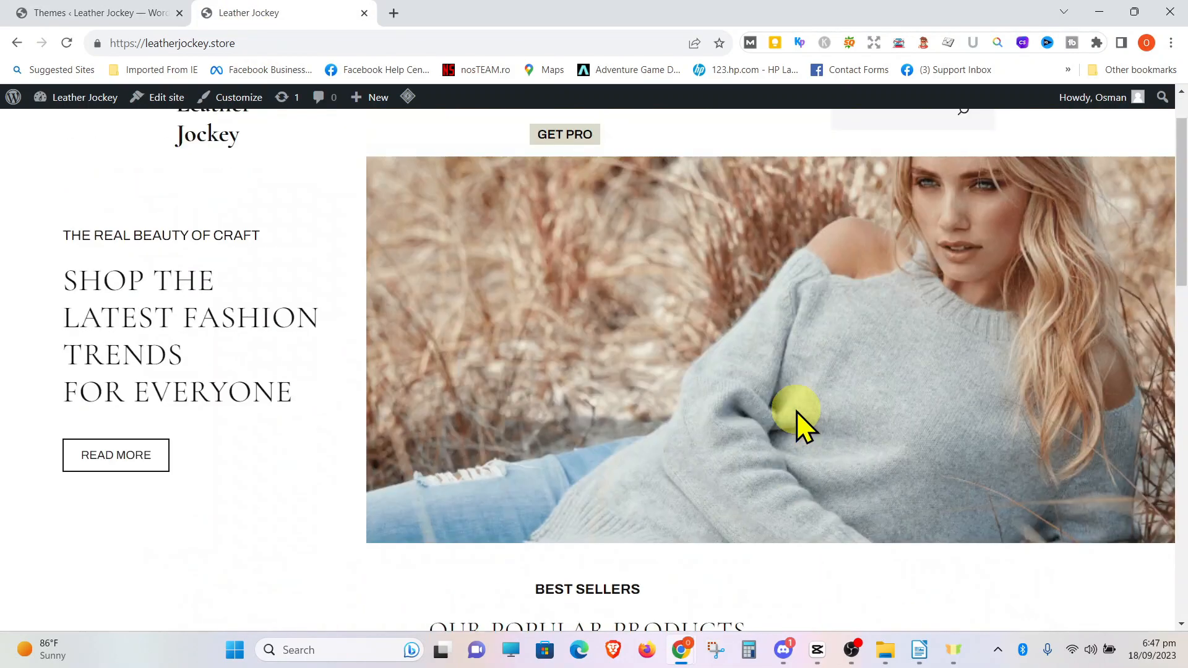
{"action": "left_click", "coordinate": [310, 35]}
{"action": "key", "text": "Return"}
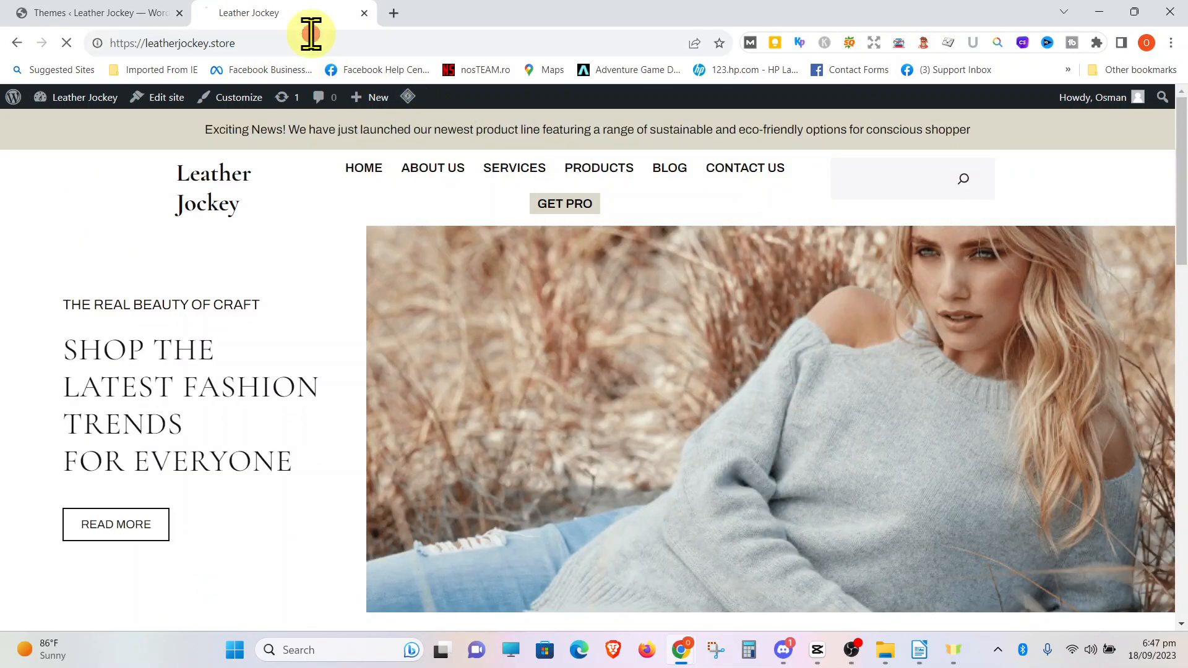
{"action": "scroll", "coordinate": [543, 239], "scroll_direction": "down", "scroll_amount": 8}
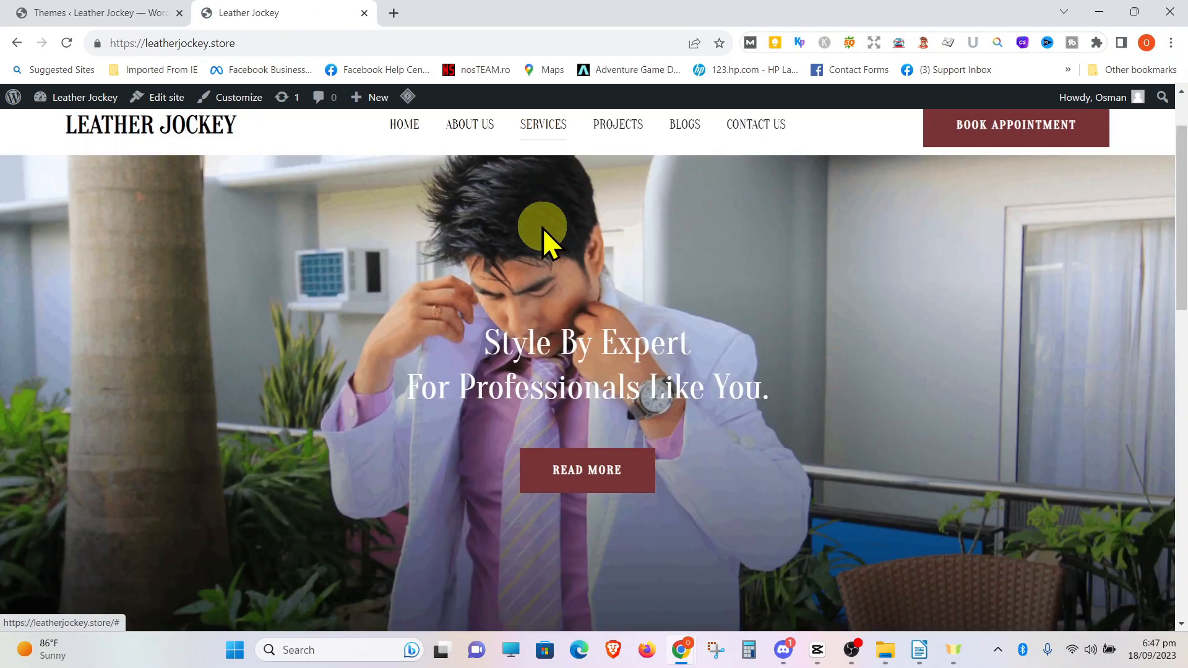
{"action": "scroll", "coordinate": [619, 273], "scroll_direction": "up", "scroll_amount": 9}
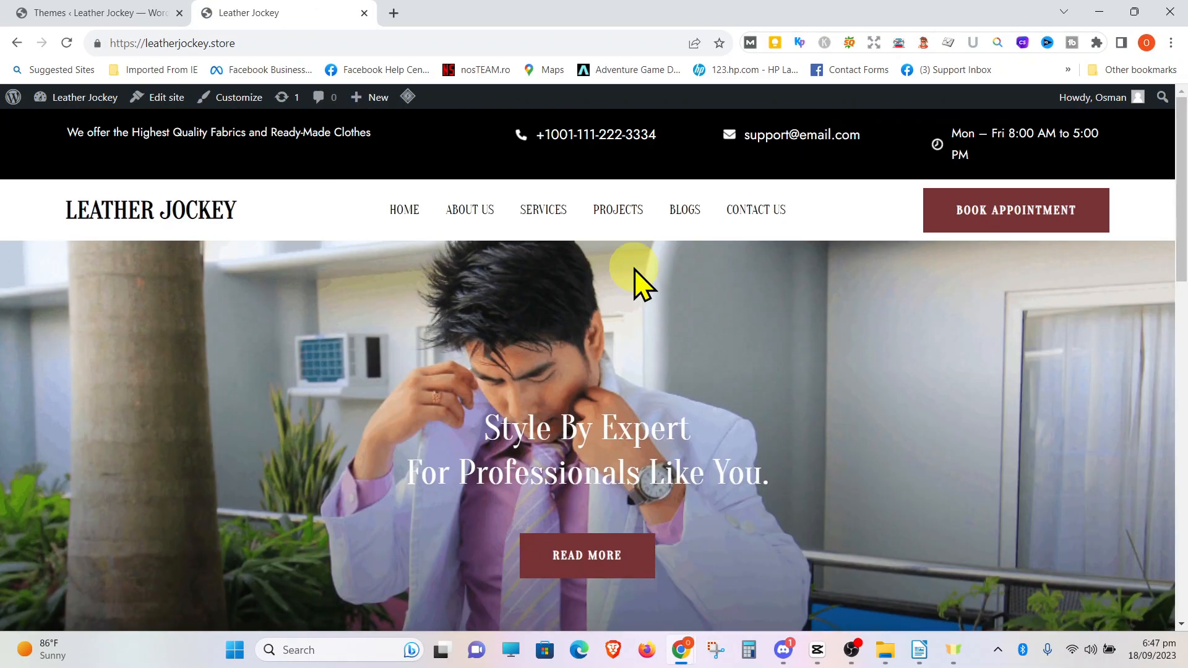
{"action": "scroll", "coordinate": [635, 269], "scroll_direction": "down", "scroll_amount": 8}
{"action": "scroll", "coordinate": [635, 269], "scroll_direction": "up", "scroll_amount": 8}
{"action": "scroll", "coordinate": [634, 269], "scroll_direction": "down", "scroll_amount": 4}
{"action": "scroll", "coordinate": [635, 270], "scroll_direction": "up", "scroll_amount": 4}
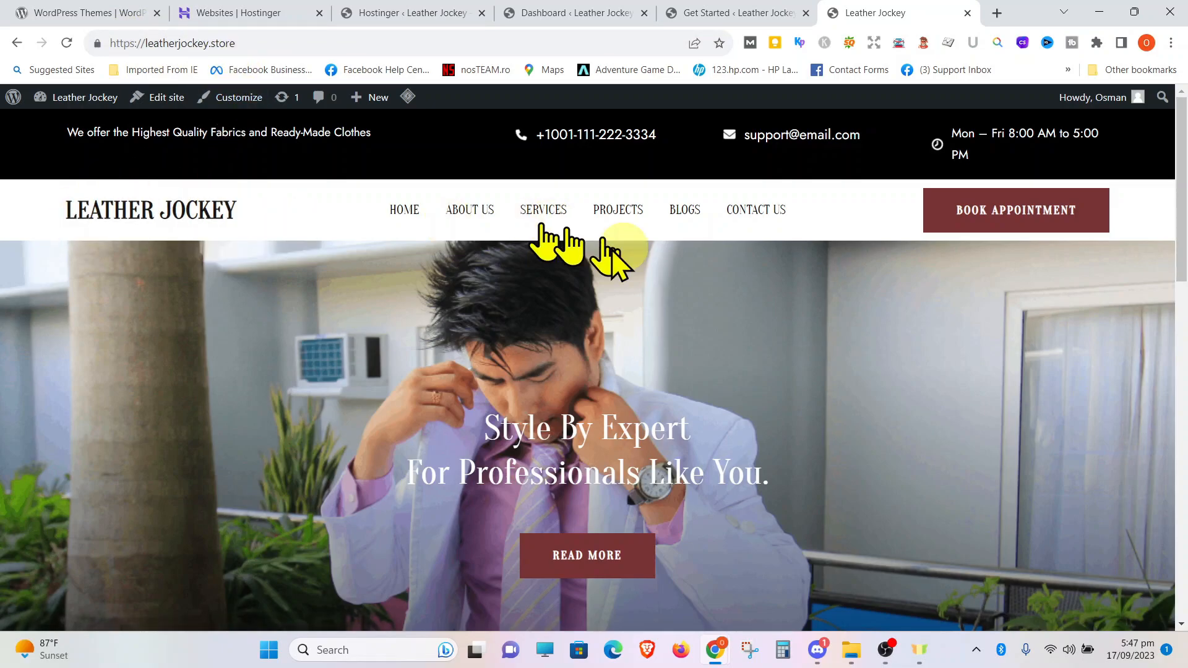
- Examine the services section and footer of the live Leather Jockey home page, ending back at its header
{"action": "scroll", "coordinate": [860, 310], "scroll_direction": "down", "scroll_amount": 5}
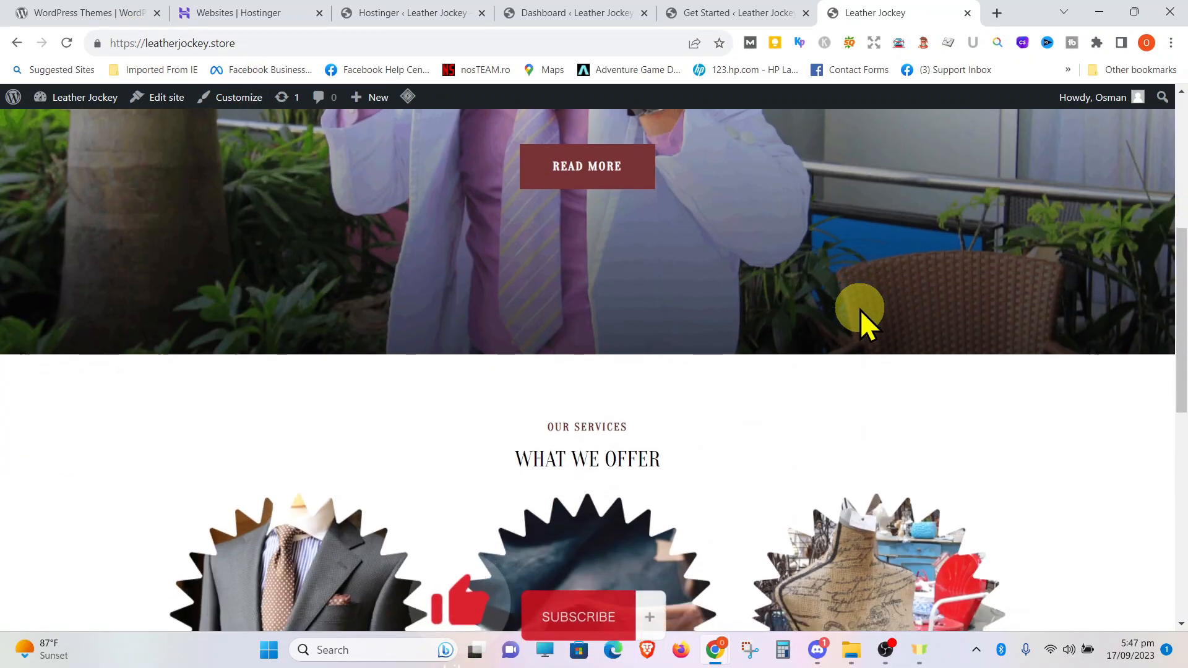
{"action": "scroll", "coordinate": [861, 310], "scroll_direction": "down", "scroll_amount": 8}
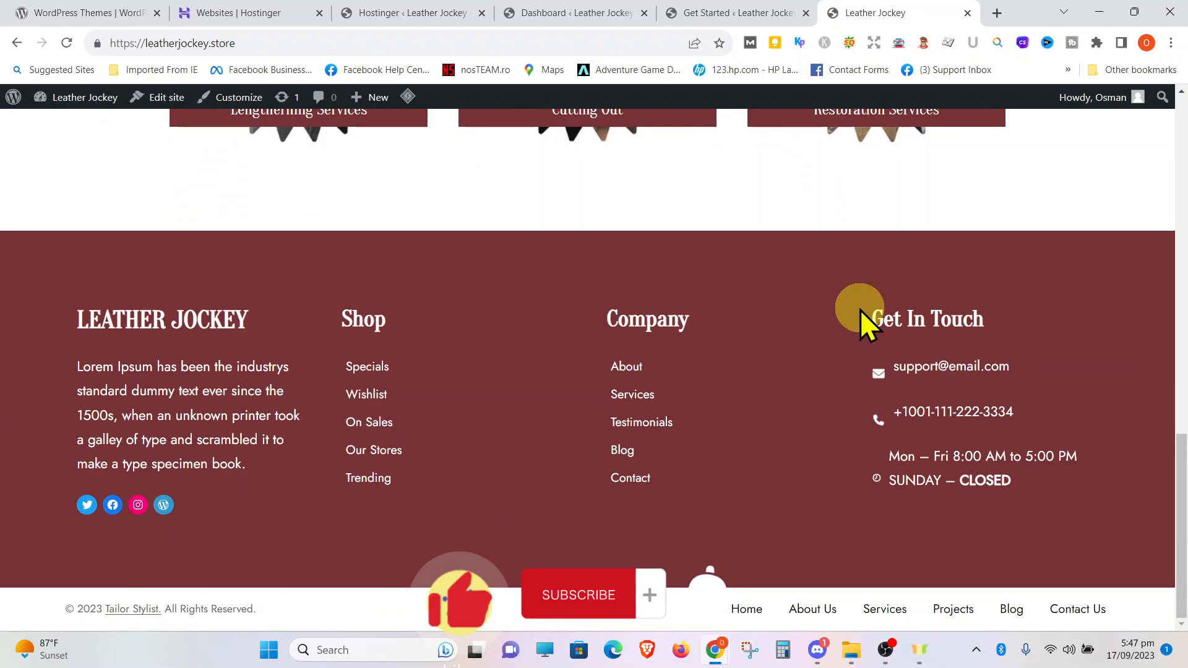
{"action": "scroll", "coordinate": [861, 310], "scroll_direction": "up", "scroll_amount": 15}
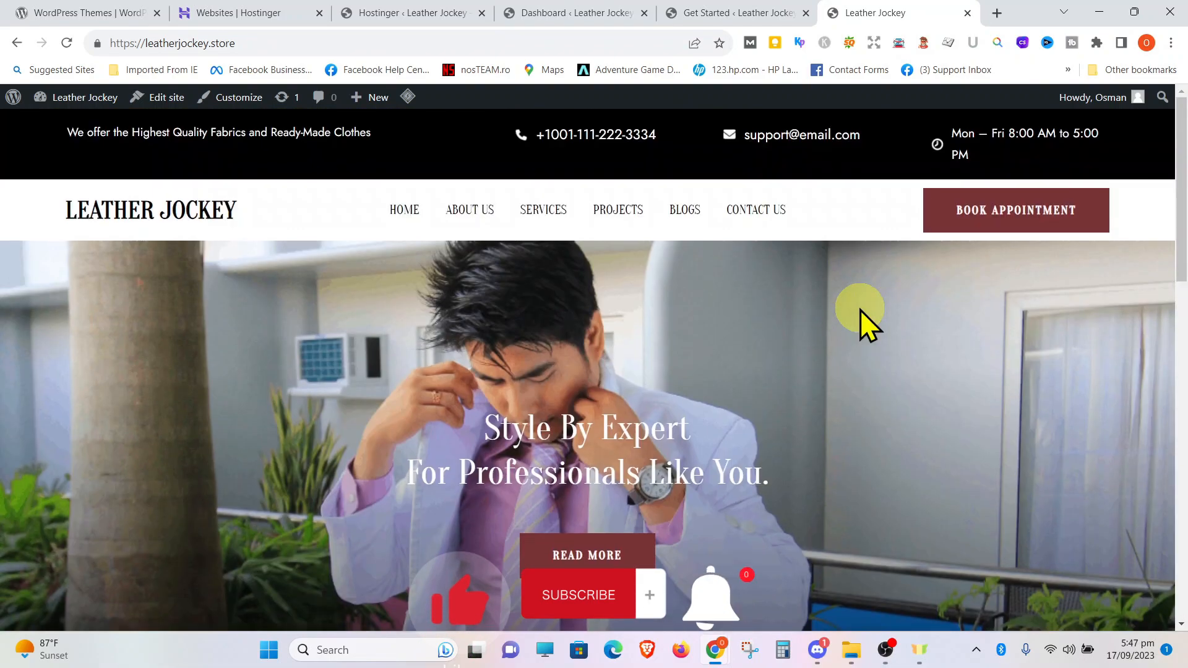